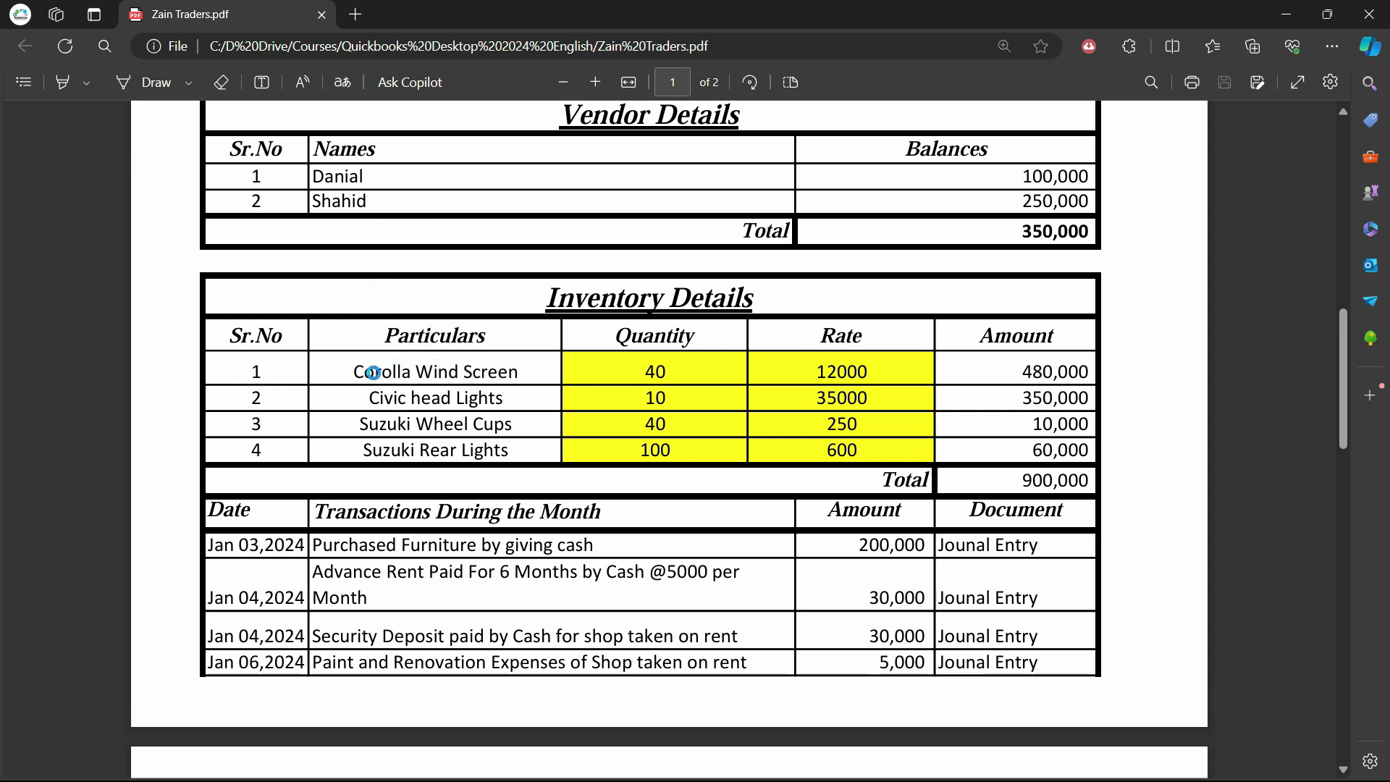
Highlight the PDF's furniture, advance rent, security deposit and renovation descriptions, then return to QuickBooks
mouse_move(353, 374)
mouse_down()
mouse_move(483, 375)
mouse_move(375, 375)
mouse_up()
click(475, 393)
click(383, 400)
drag(419, 547, 500, 546)
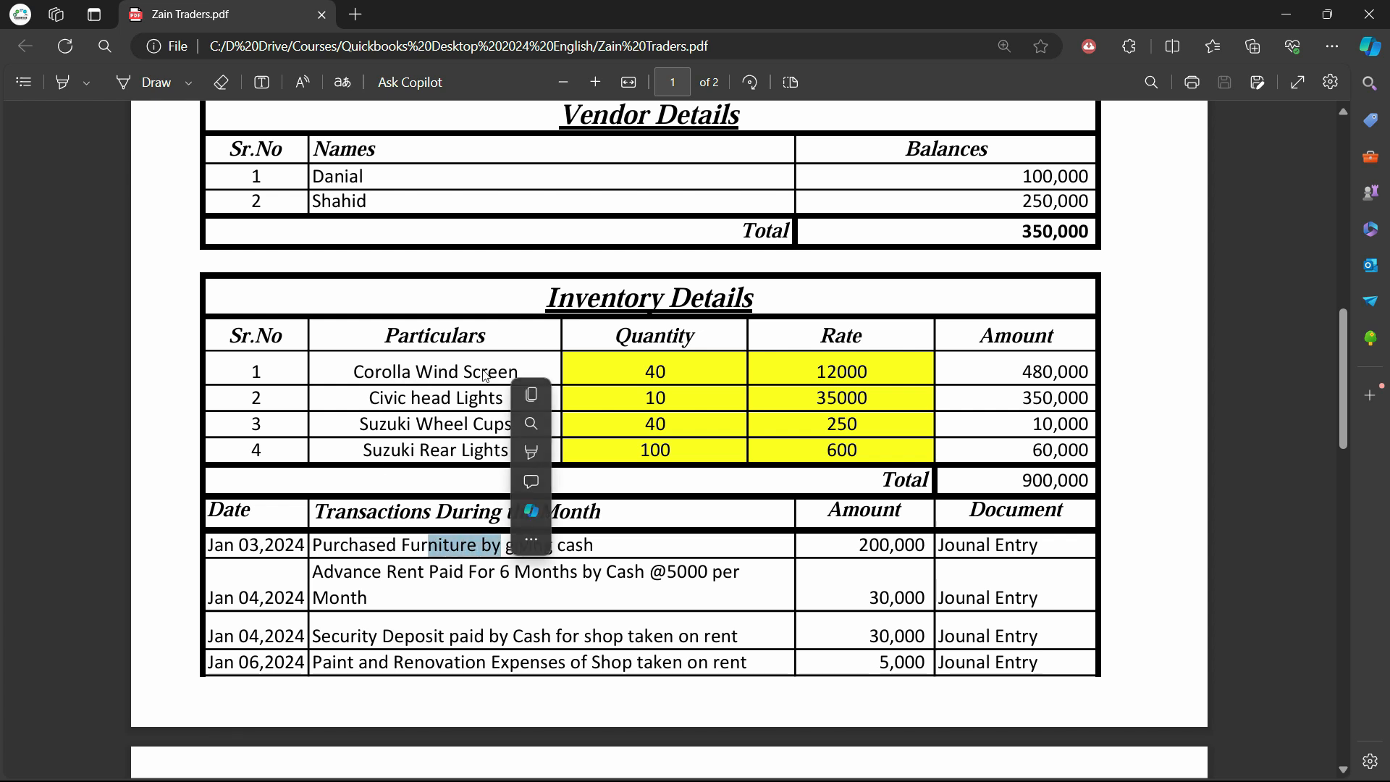
click(372, 579)
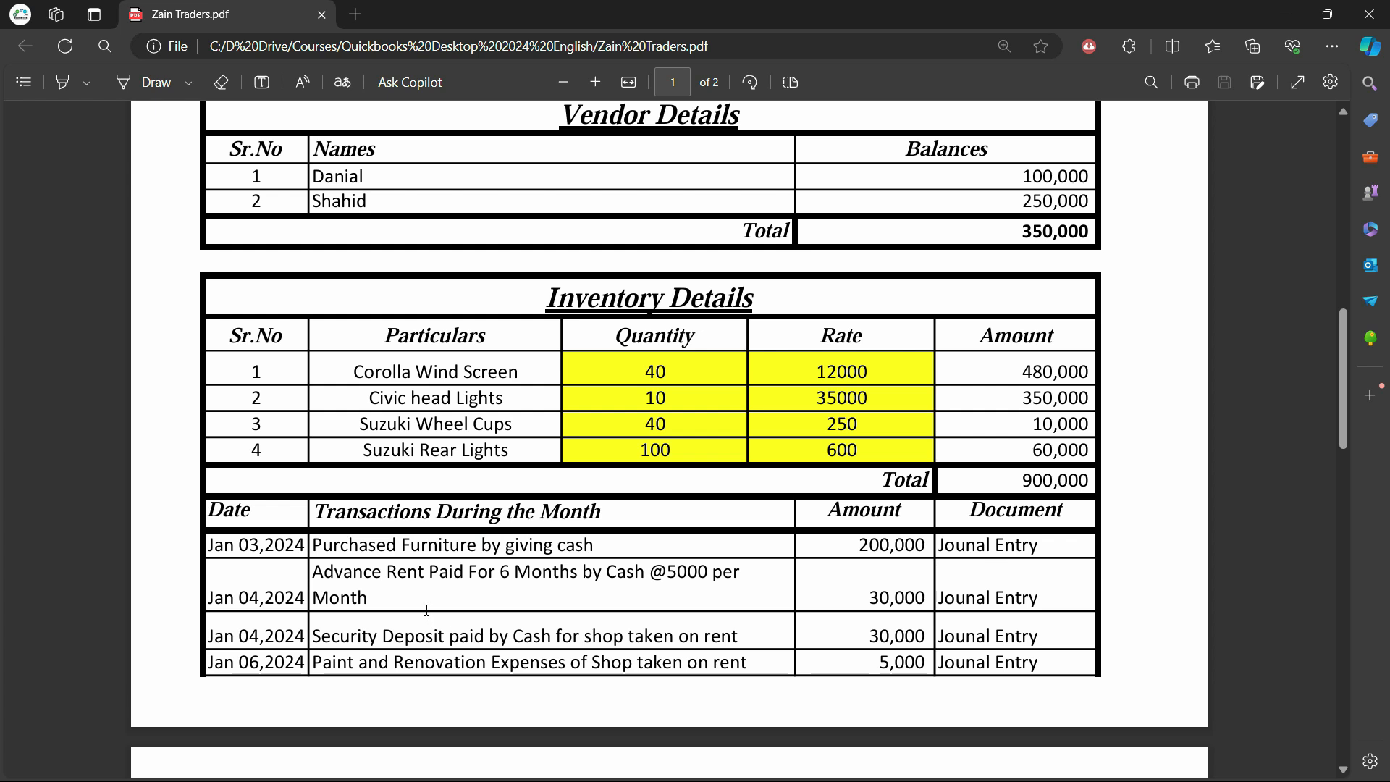
drag(346, 579, 464, 573)
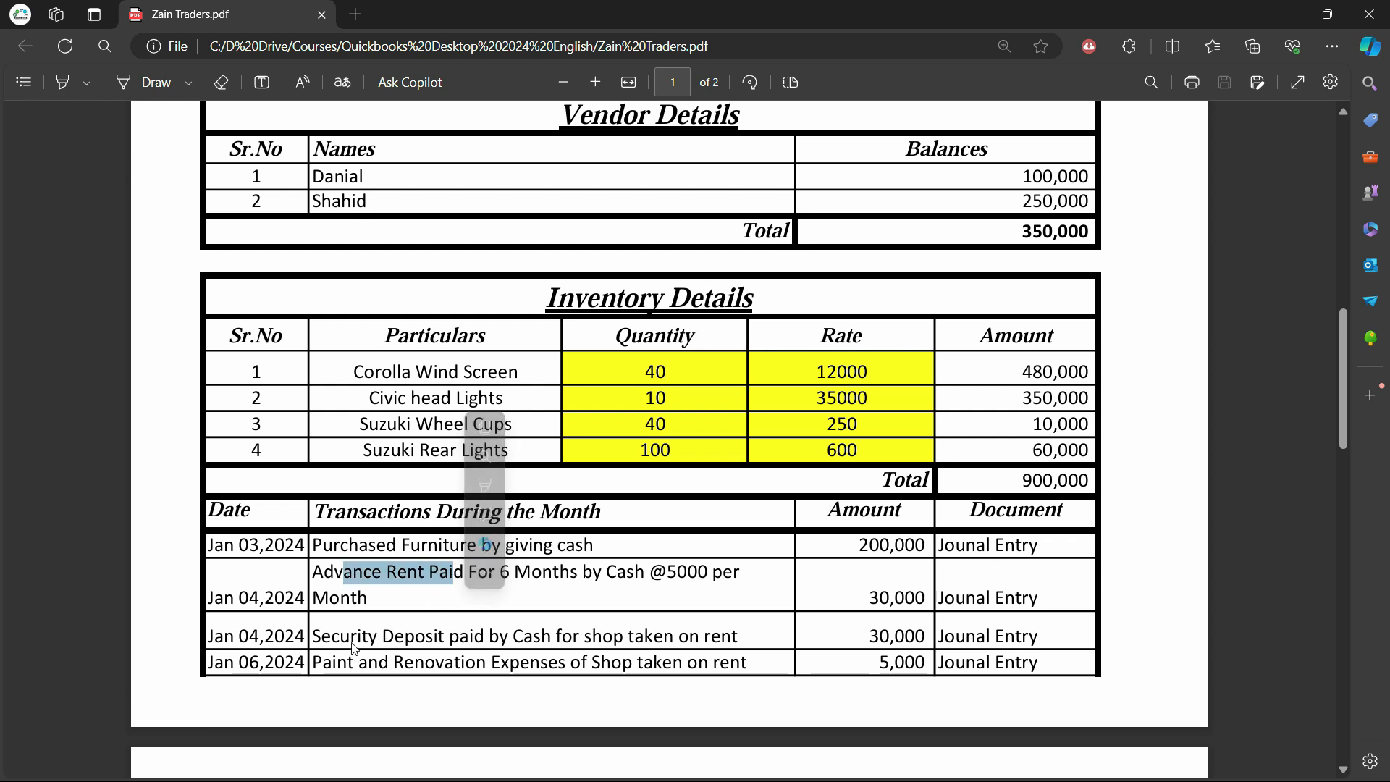
drag(351, 637, 463, 635)
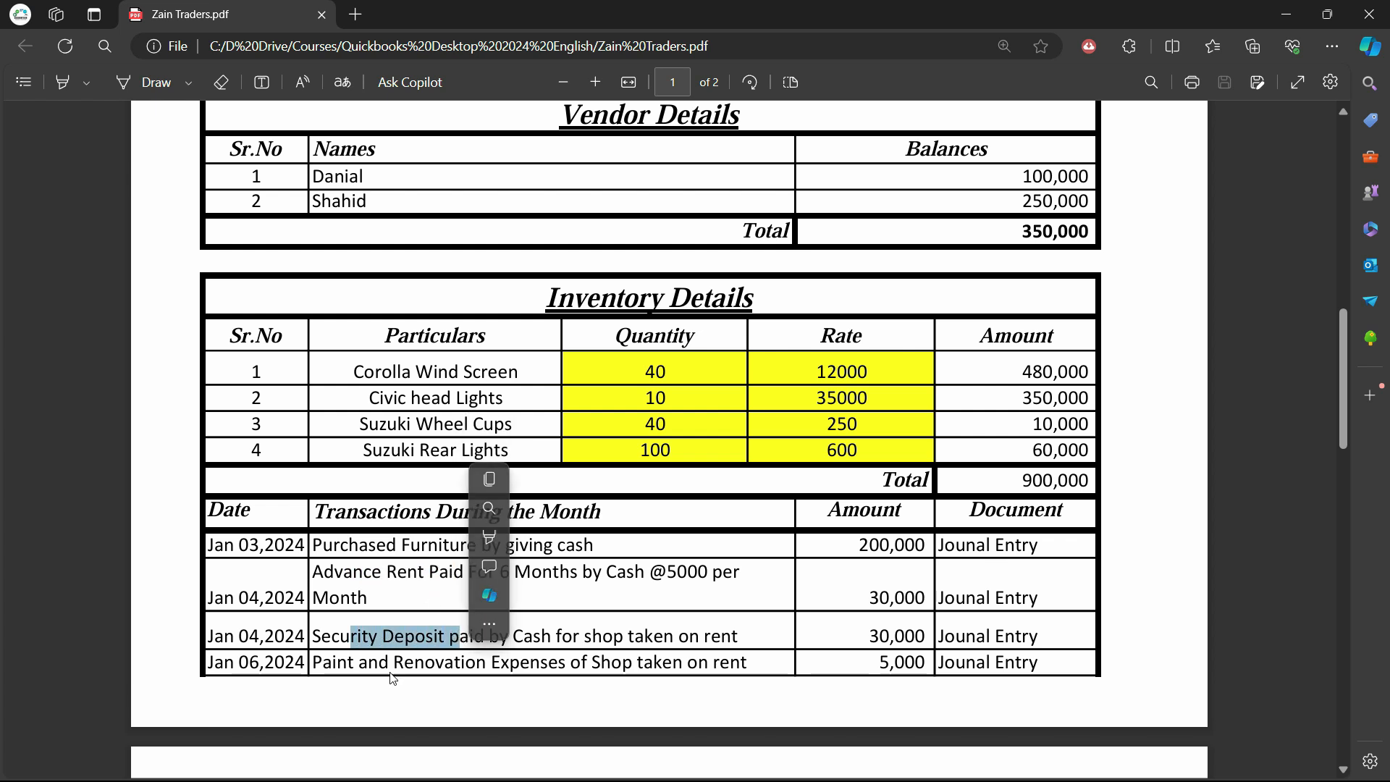
drag(379, 663, 454, 662)
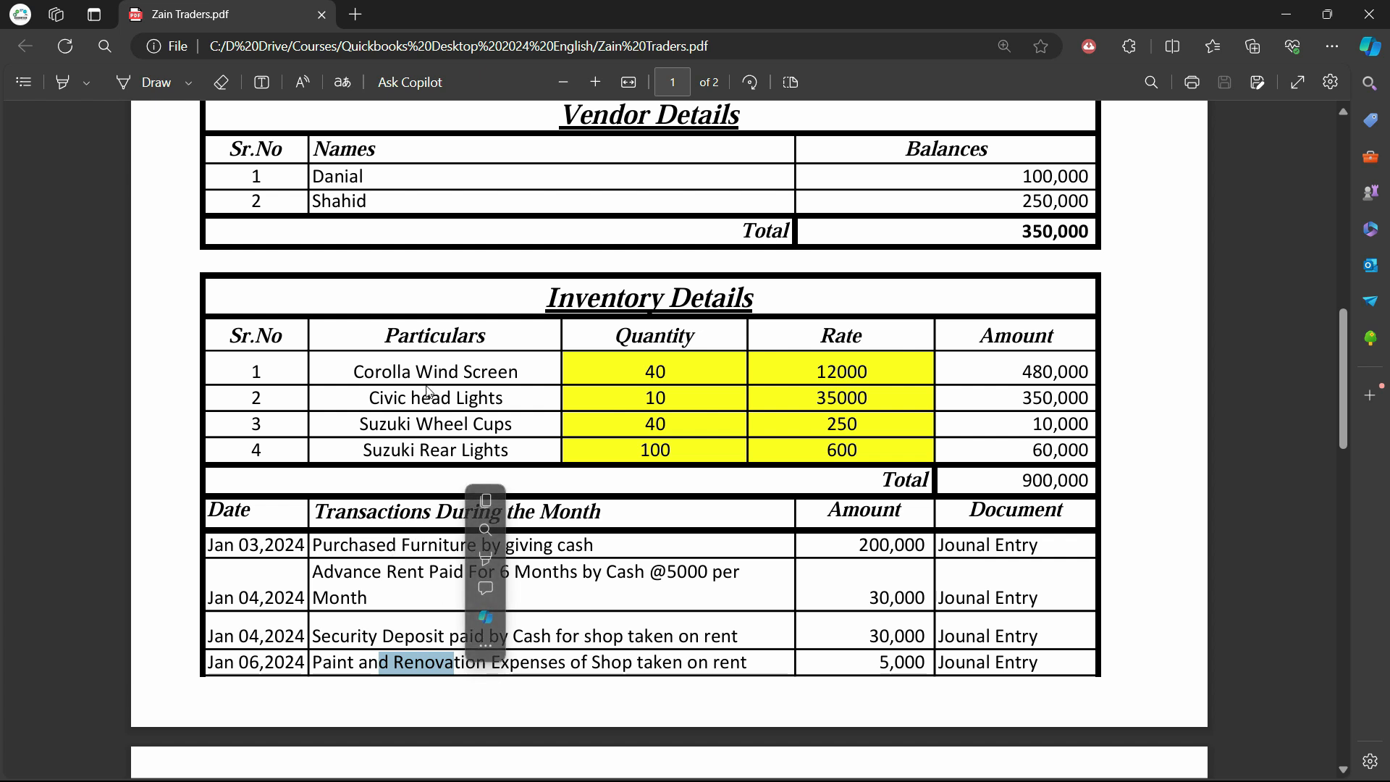
drag(418, 371, 476, 371)
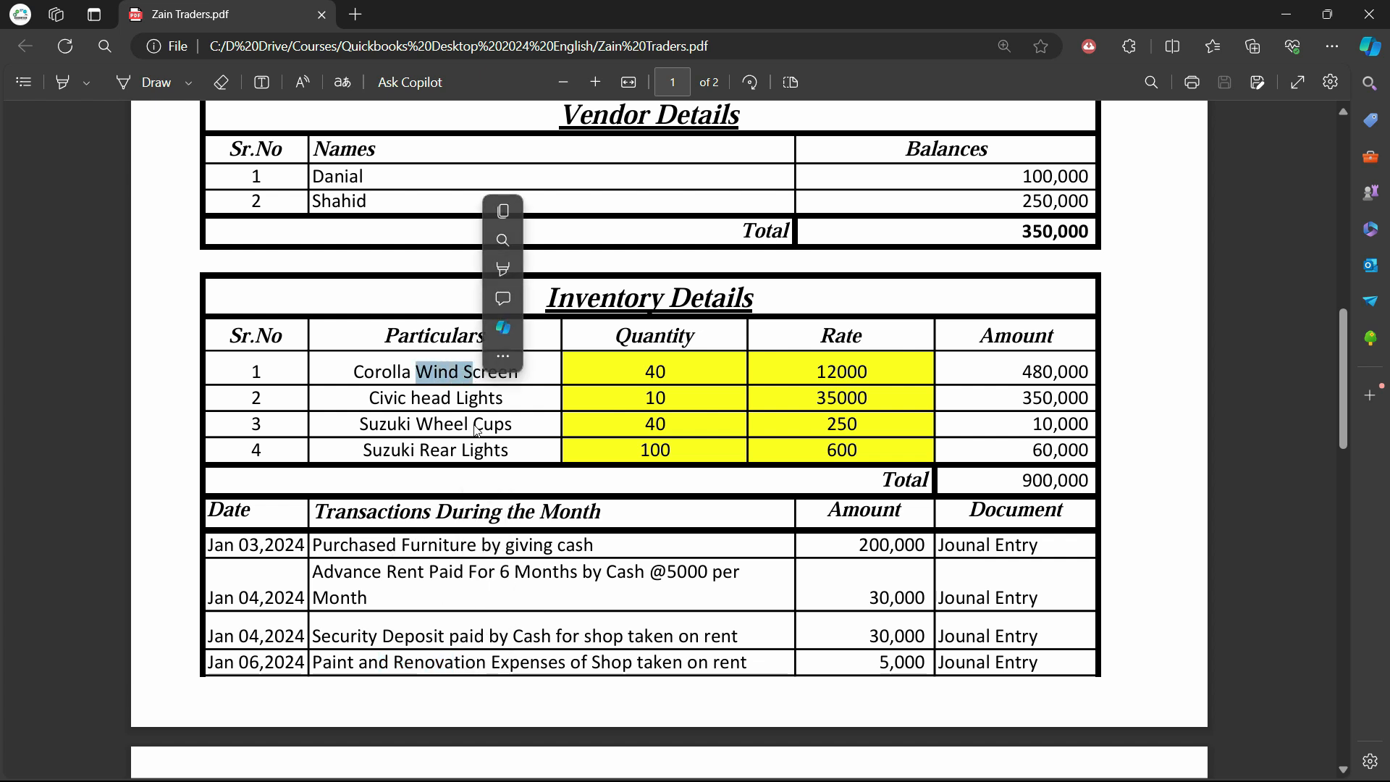
click(474, 402)
key(alt+Tab)
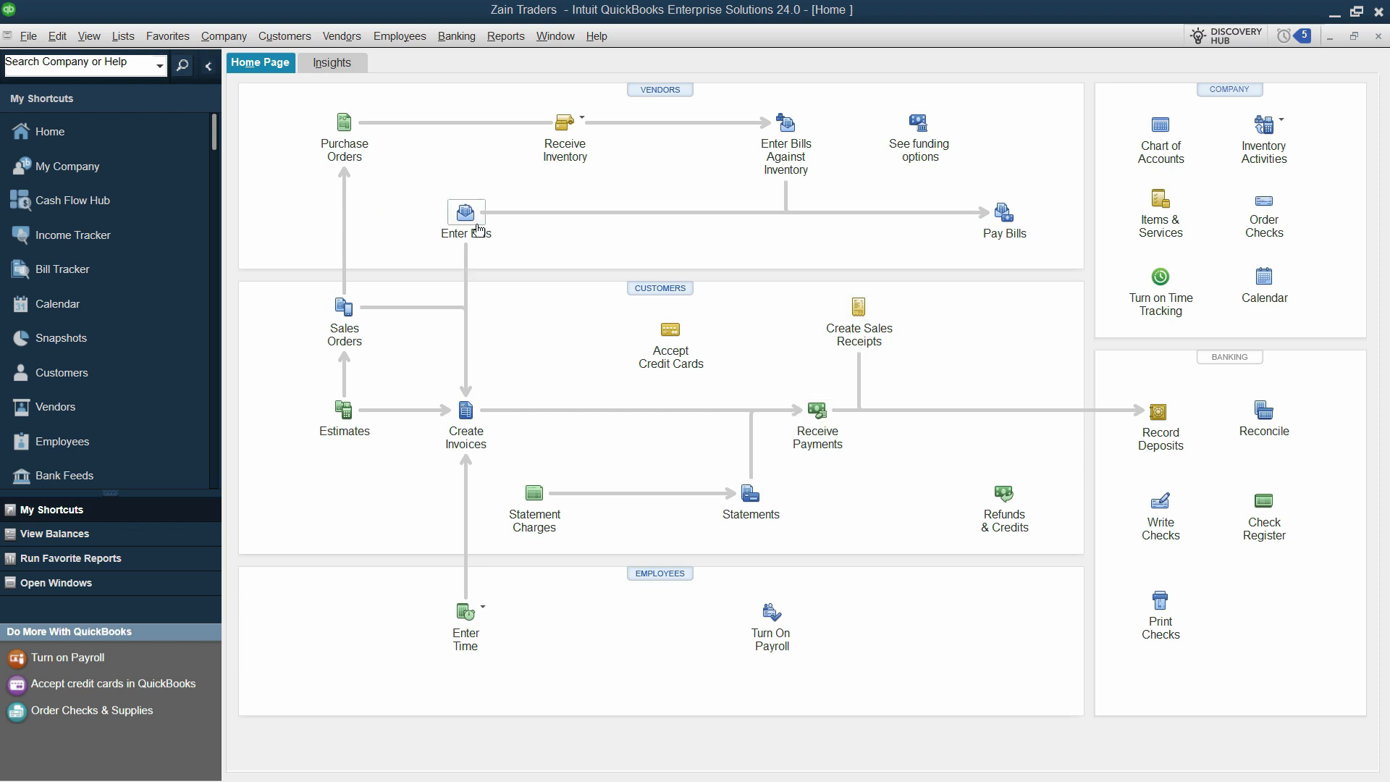
key(alt+Tab)
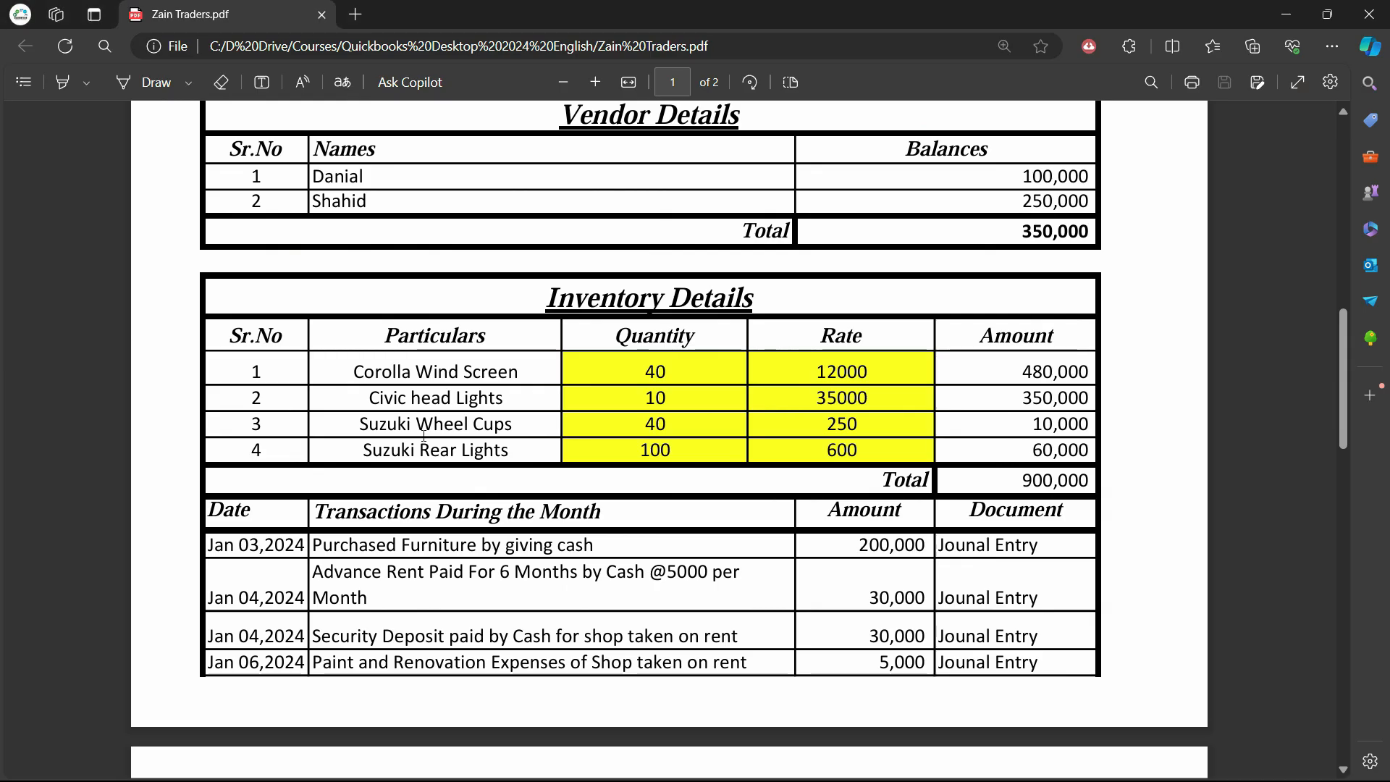
scroll(474, 527, down, 1)
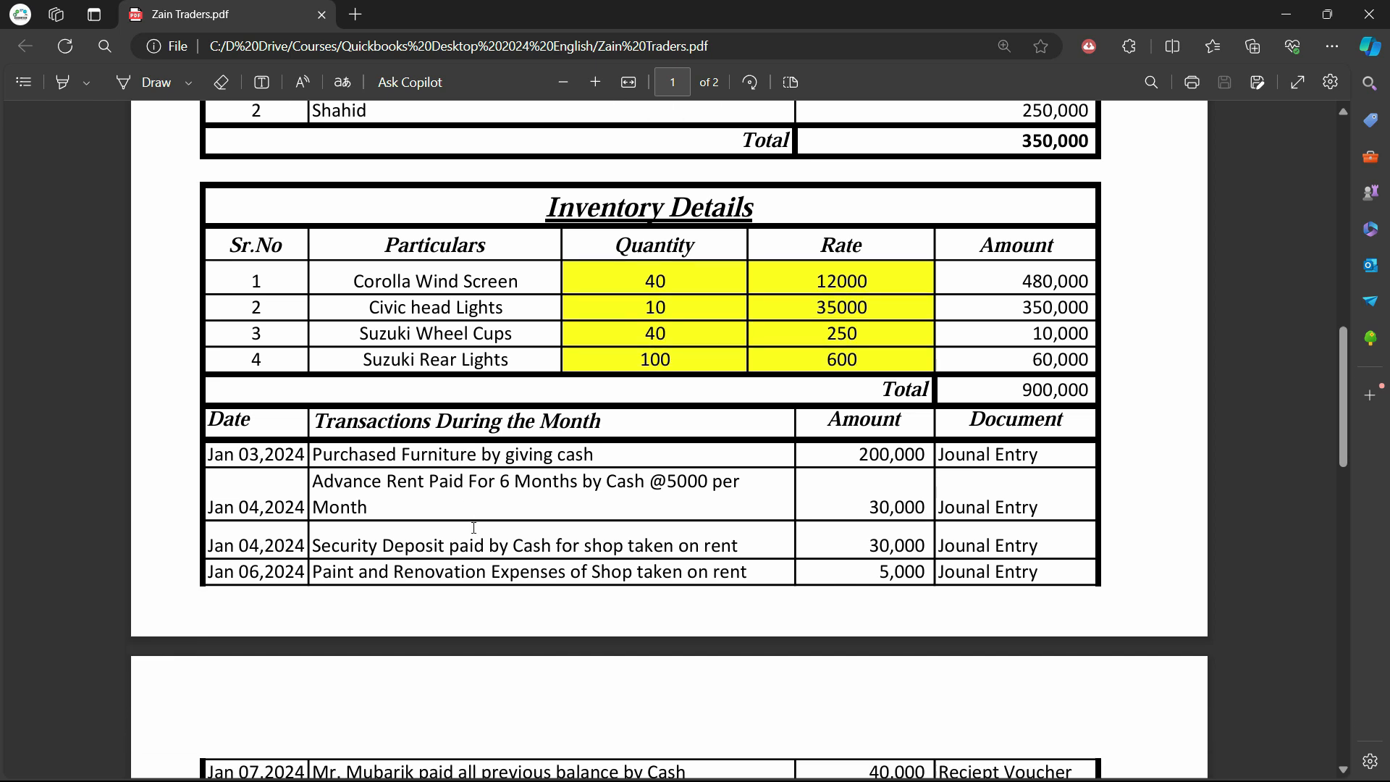
drag(295, 455, 375, 459)
click(501, 459)
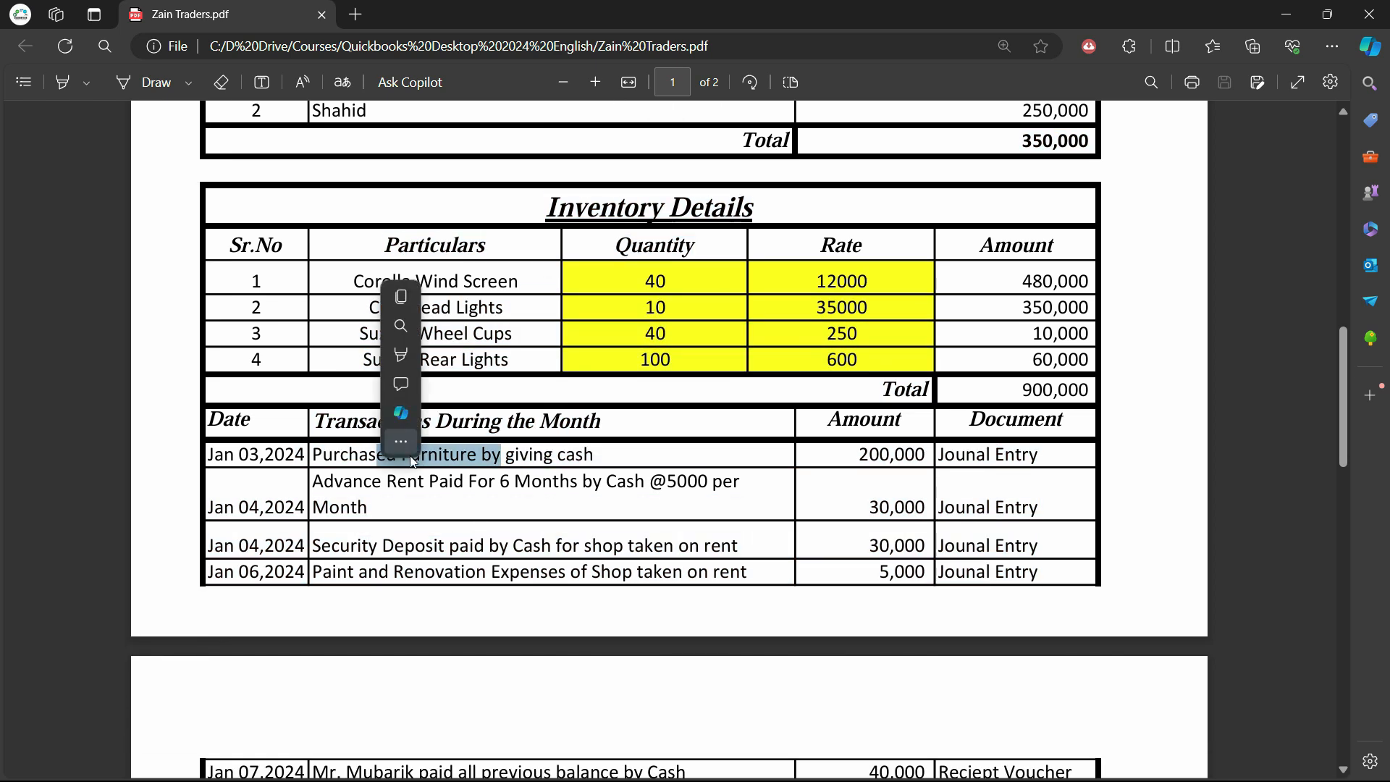
click(355, 459)
key(alt+Tab)
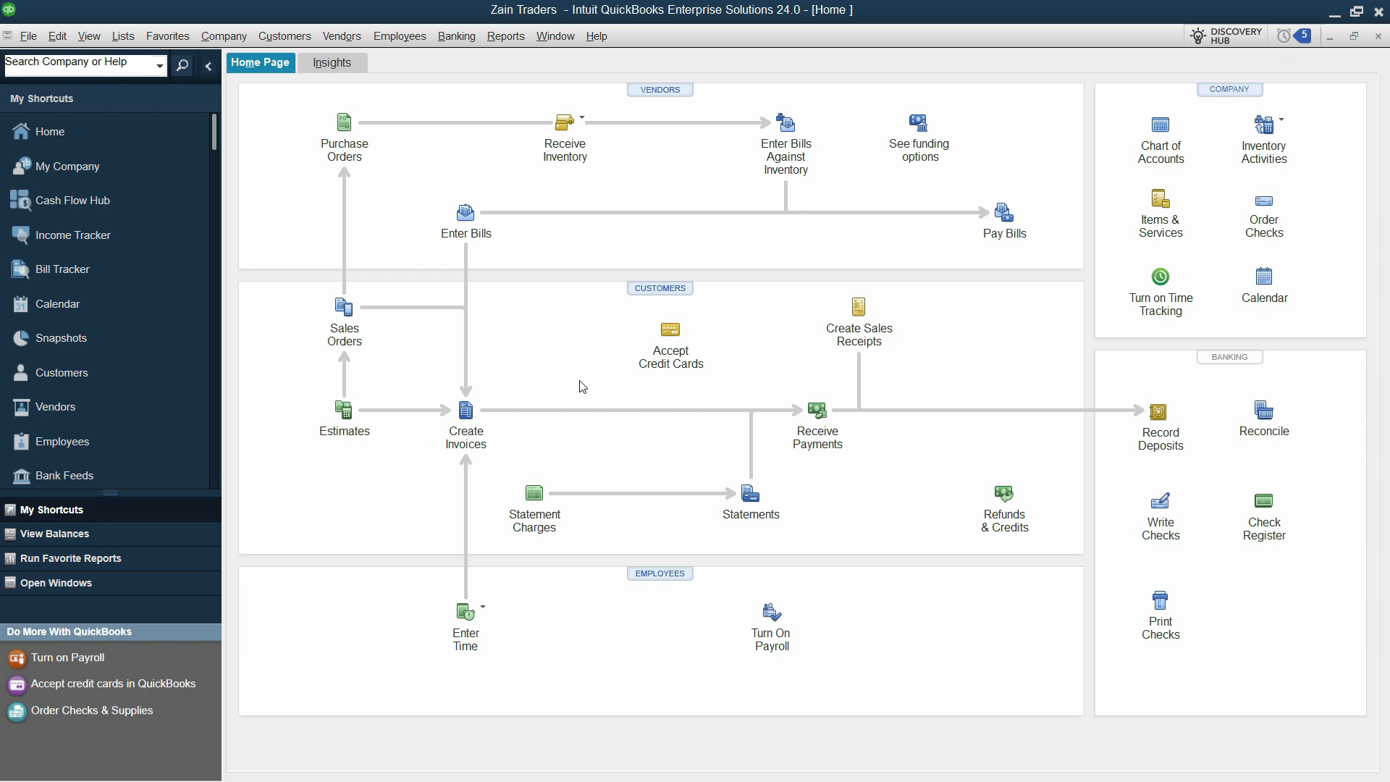
key(alt+Tab)
key(alt+Tab)
key(alt+Tab)
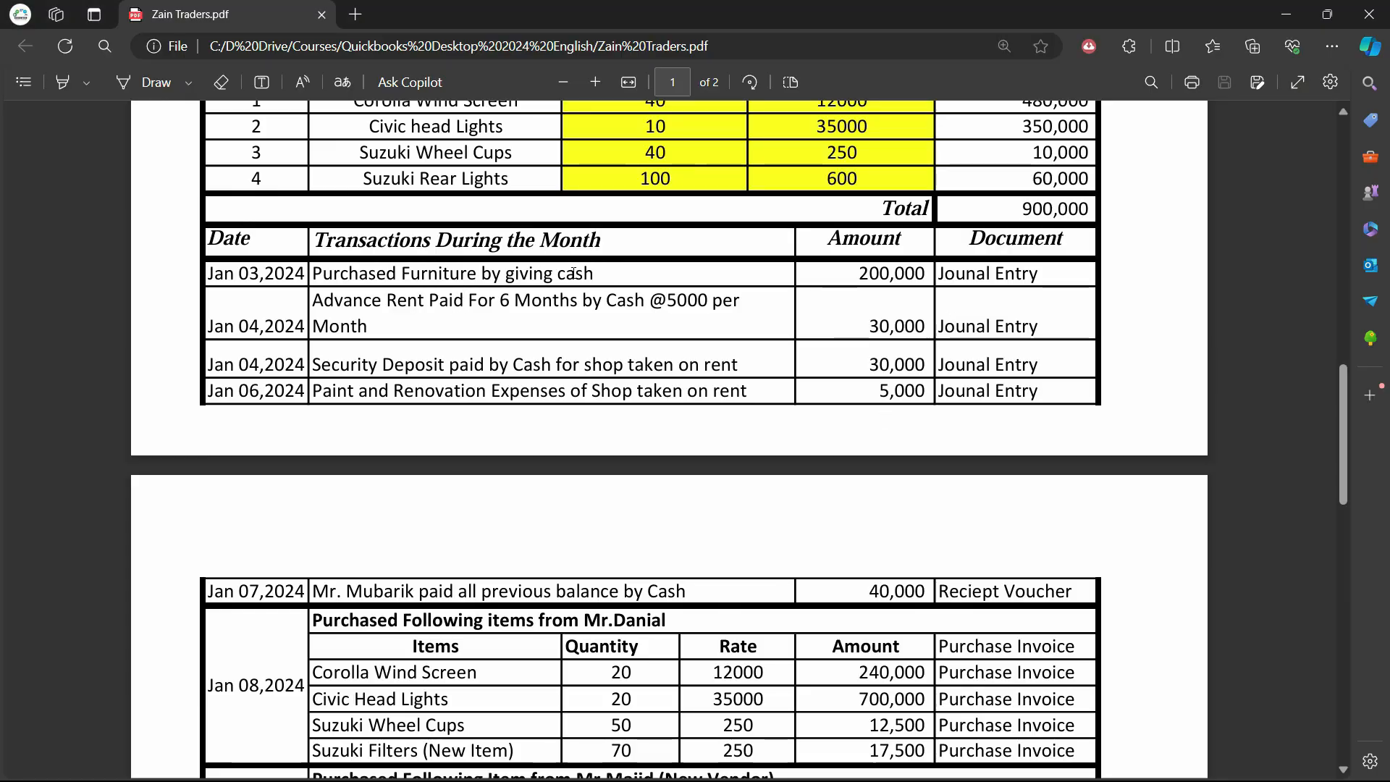
drag(576, 275, 360, 279)
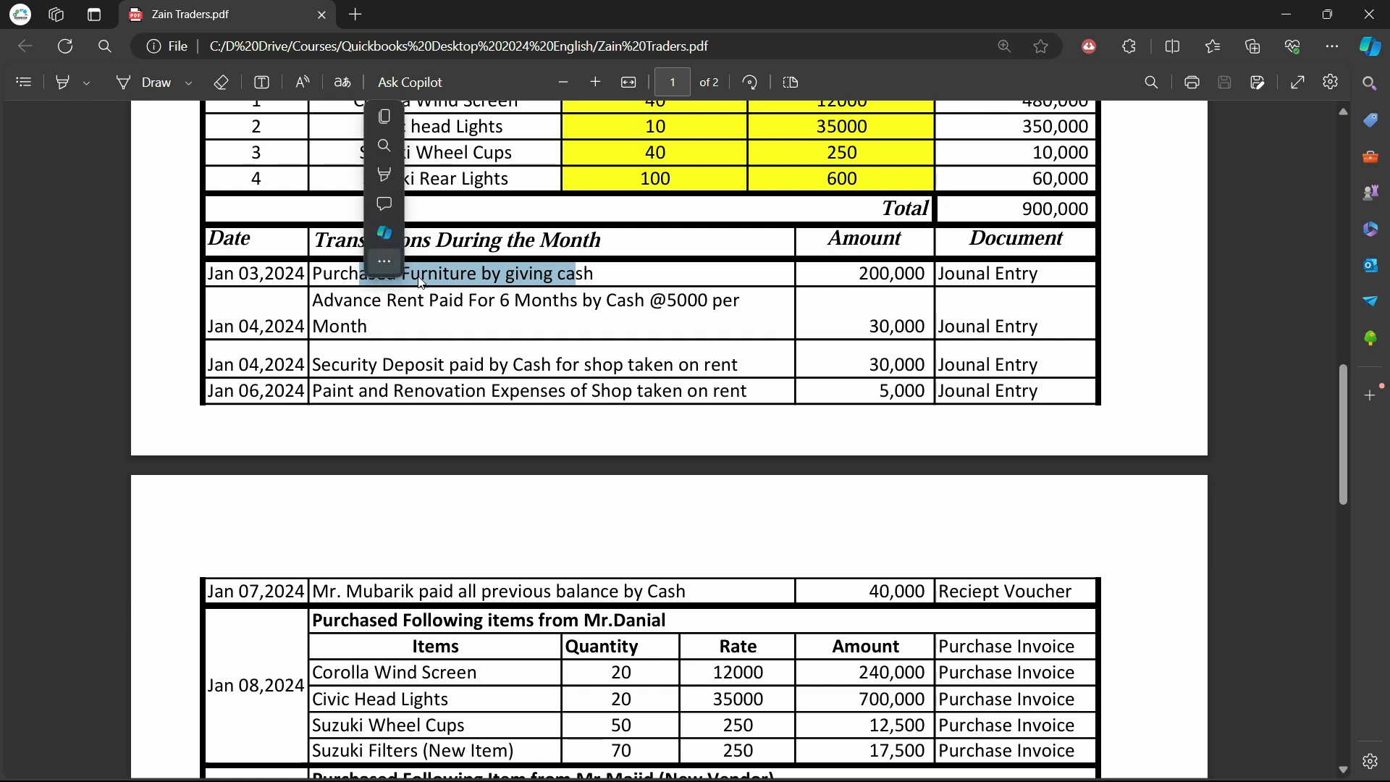
click(567, 283)
drag(594, 278, 397, 279)
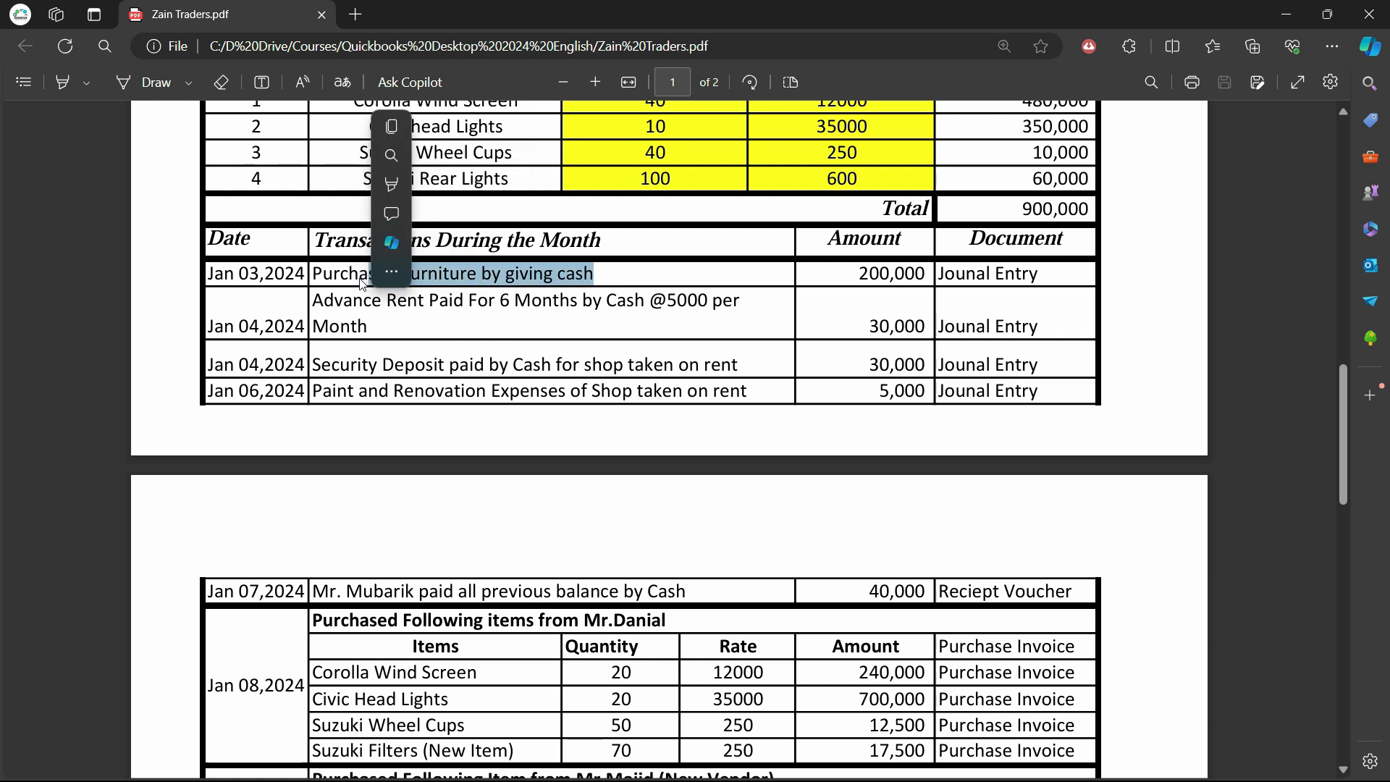
click(349, 272)
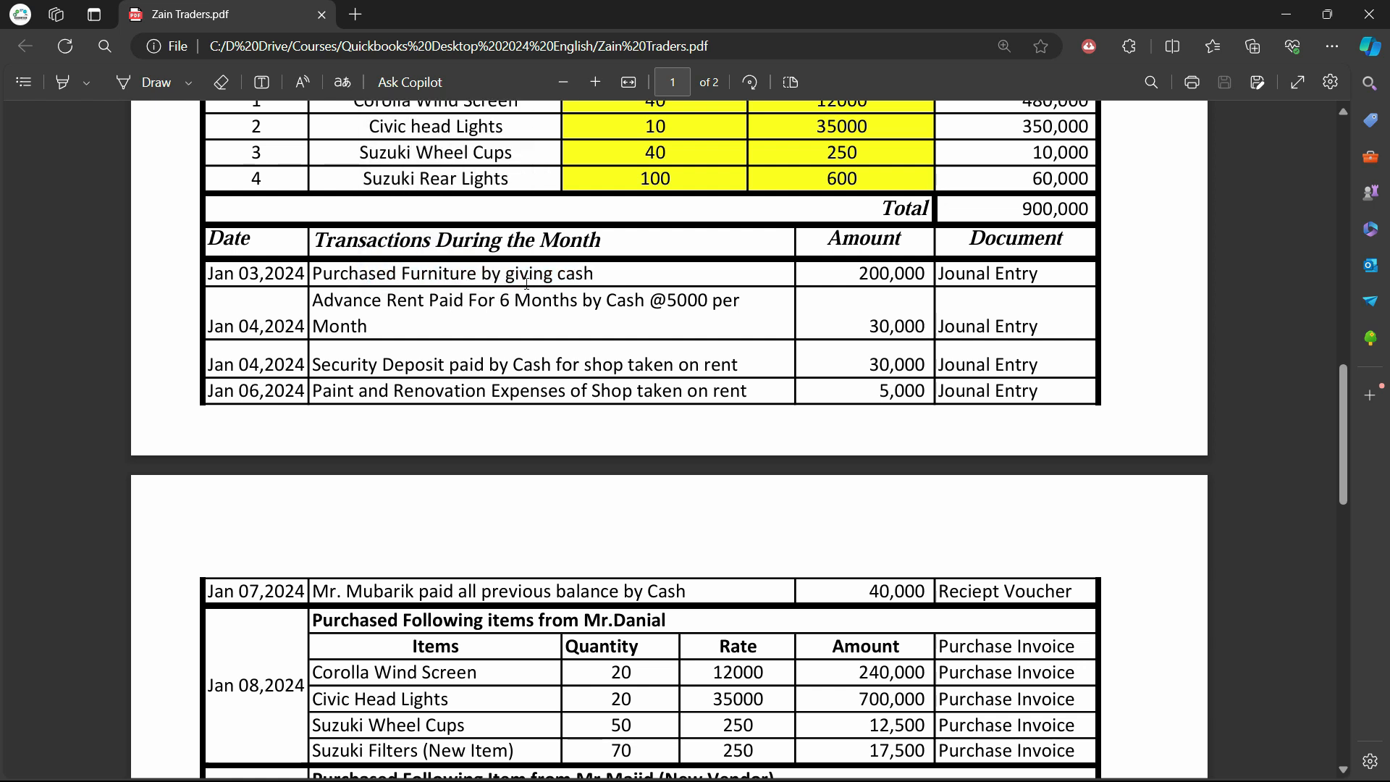
drag(614, 300, 397, 275)
click(493, 270)
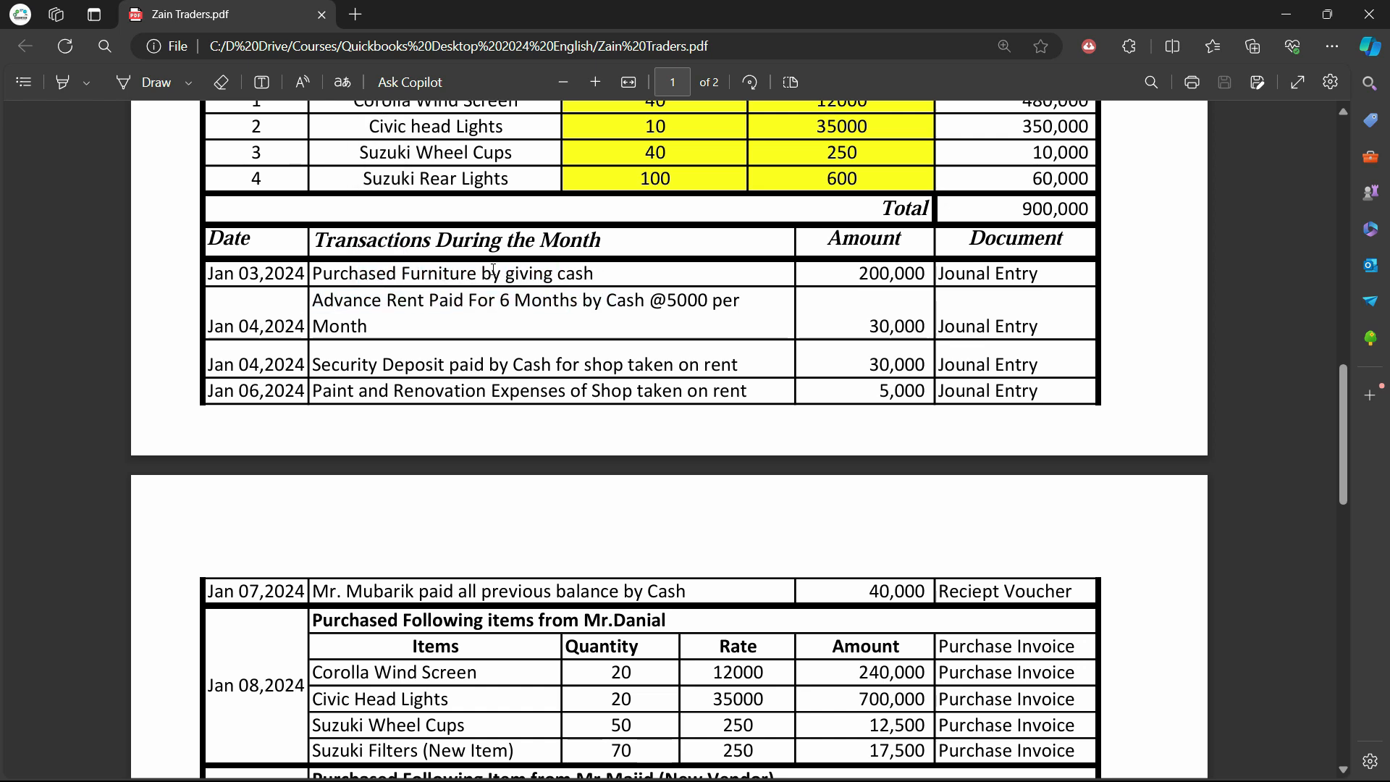
drag(589, 272, 373, 274)
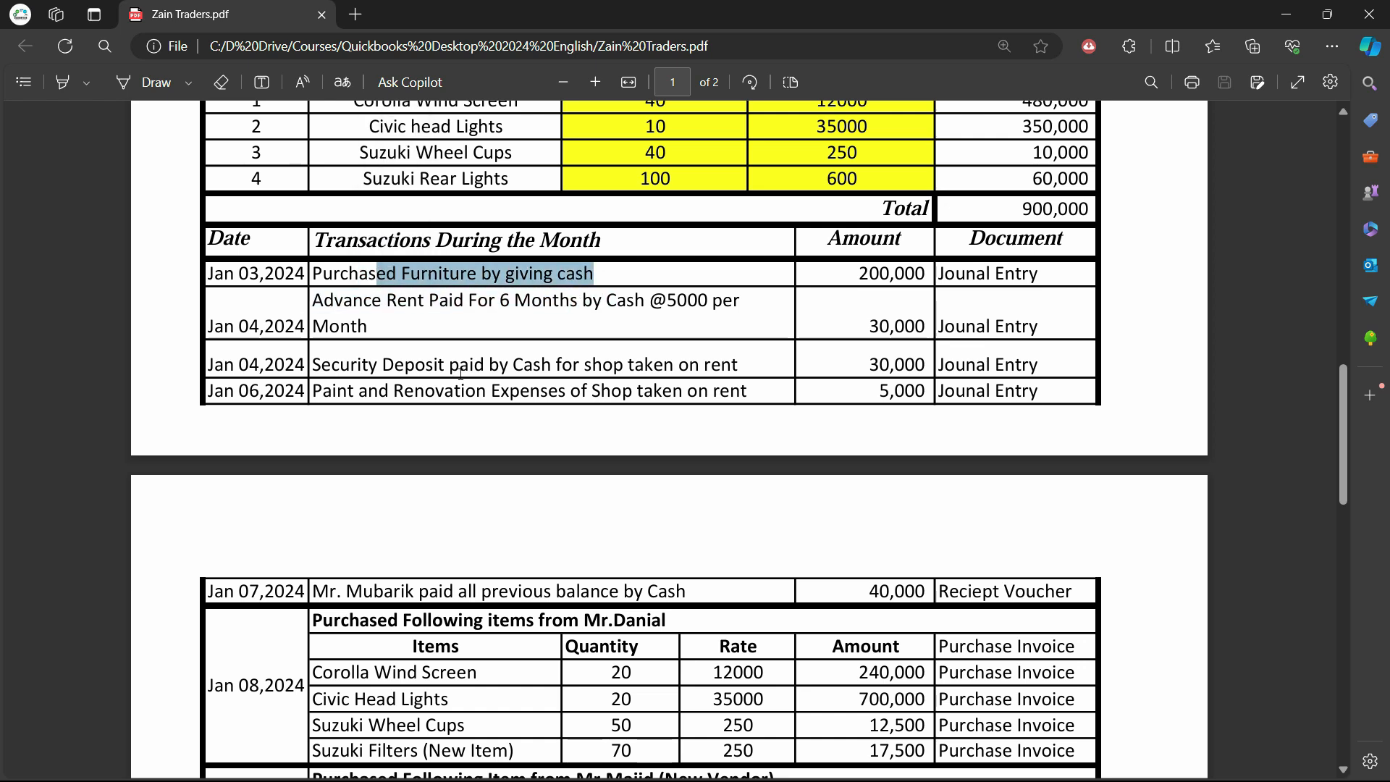
key(alt+Tab)
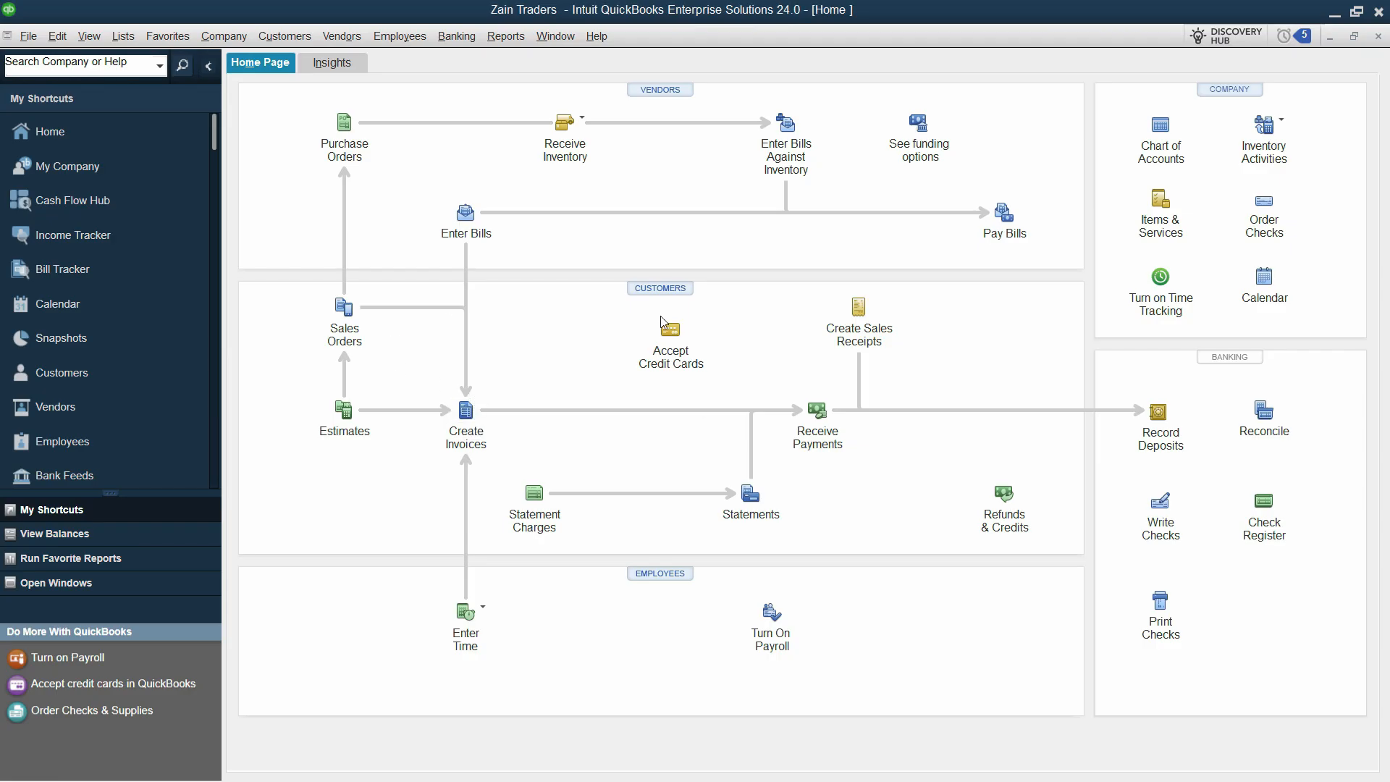
click(1158, 507)
click(430, 147)
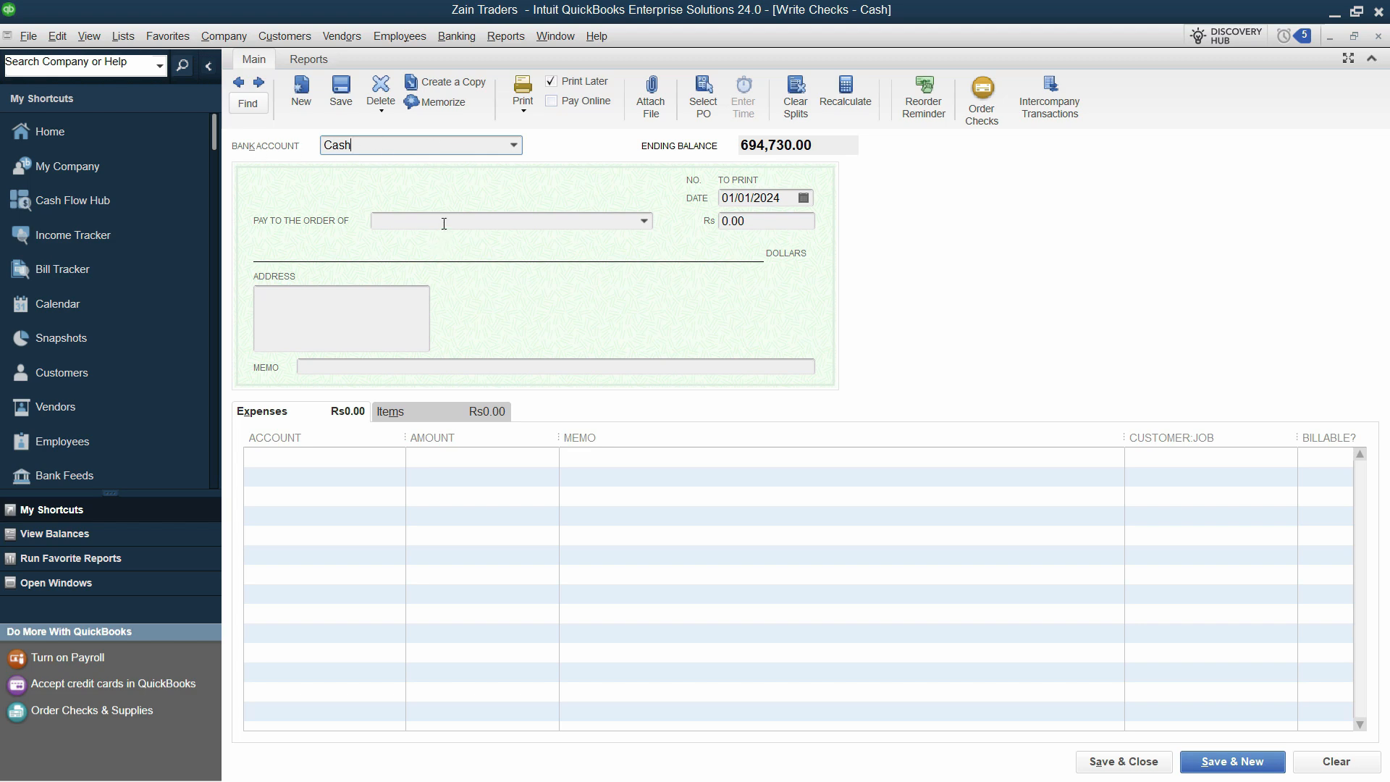
click(374, 457)
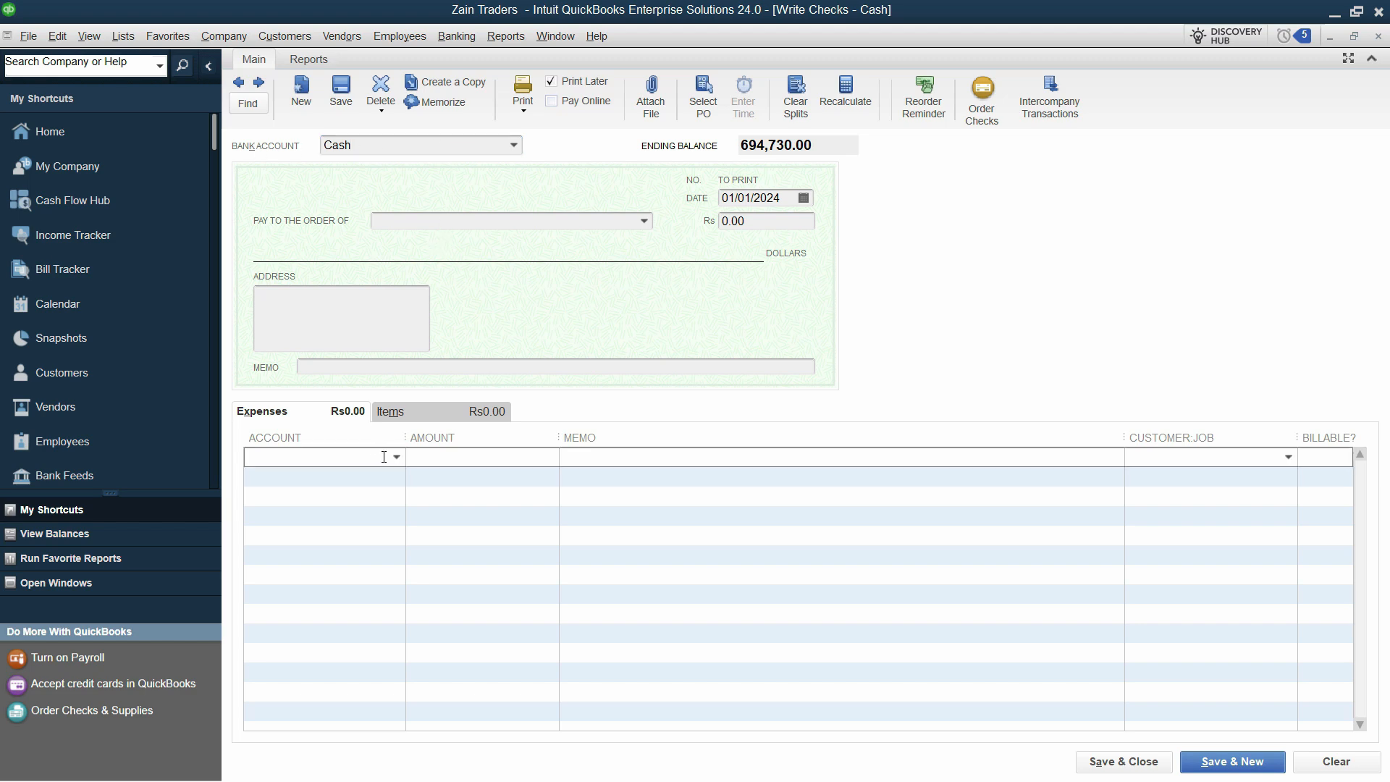
click(397, 456)
click(396, 457)
text(fur)
click(395, 458)
click(569, 182)
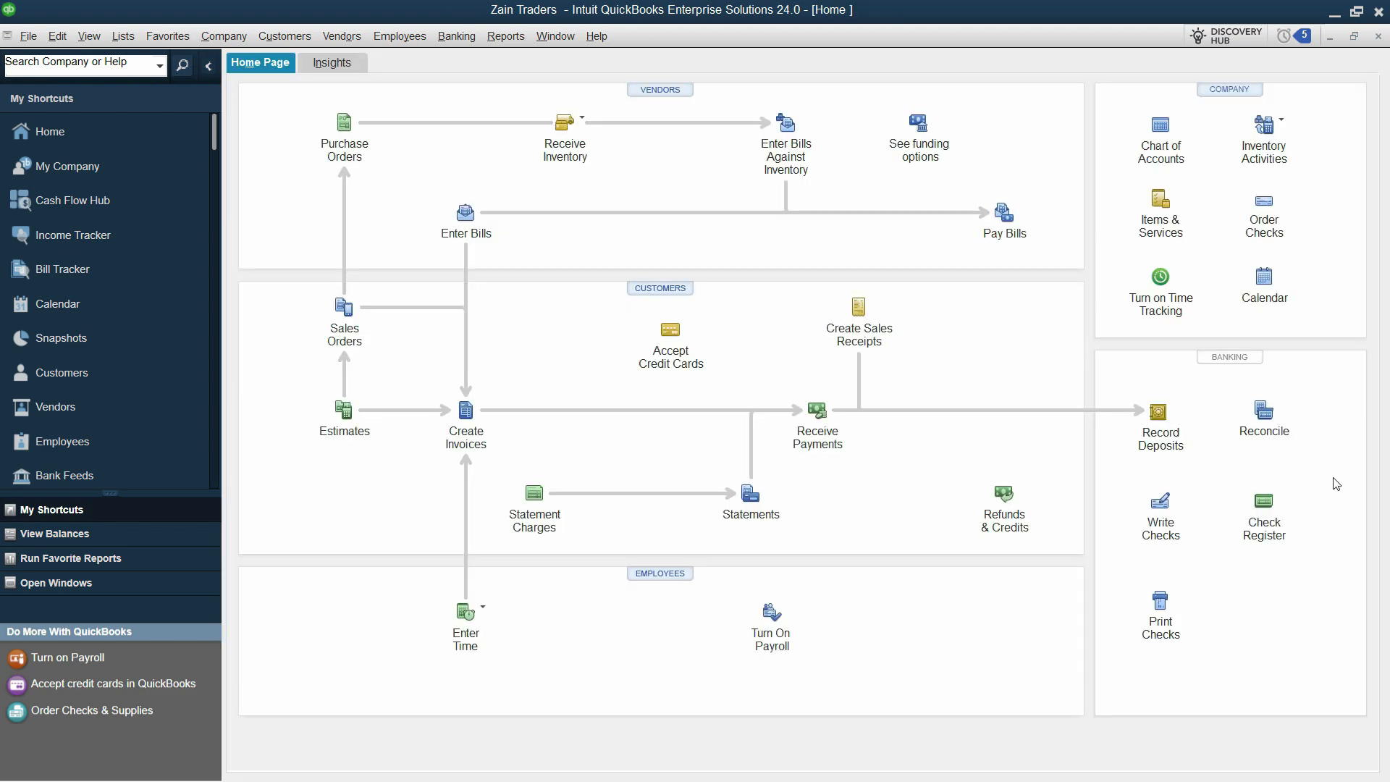
Start a general journal entry dated 03/01 with Furniture and Equipment on line 1
click(223, 37)
click(337, 395)
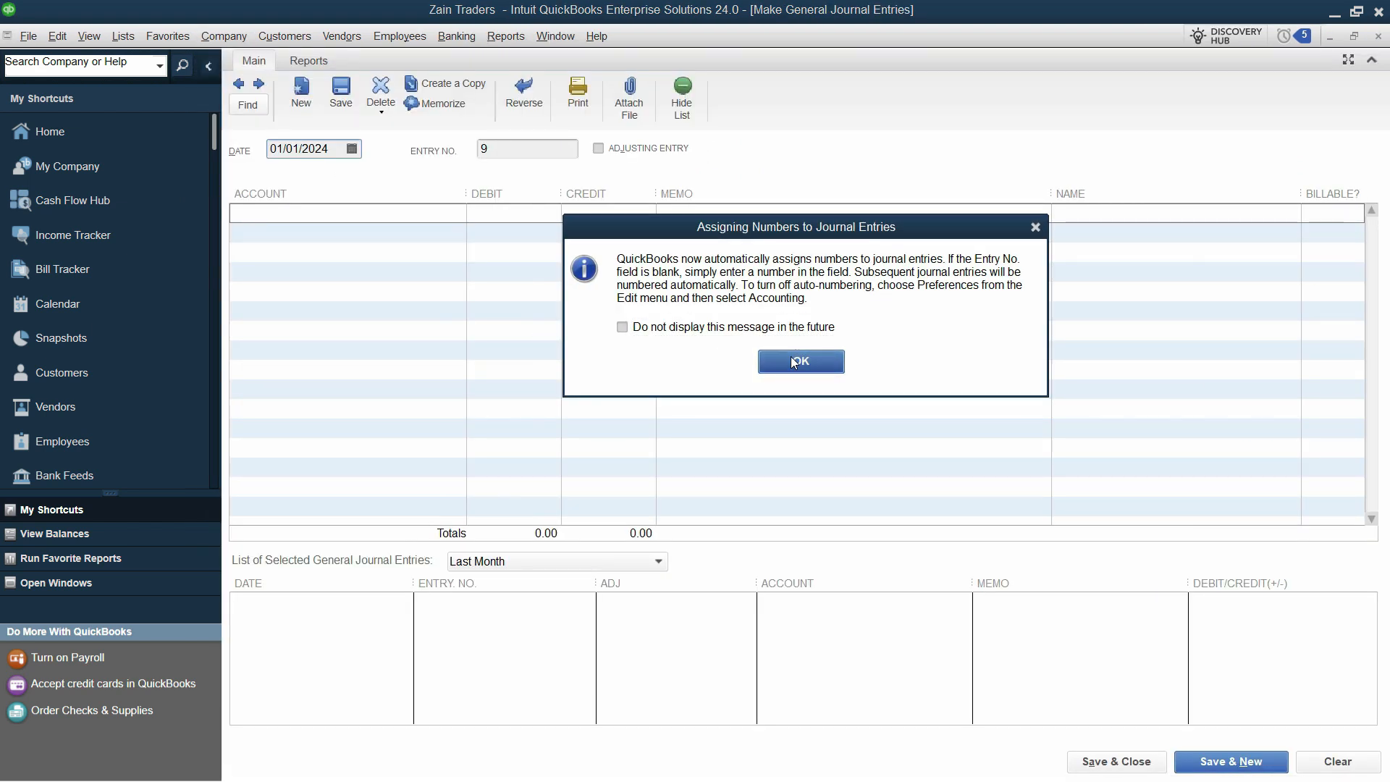
click(791, 356)
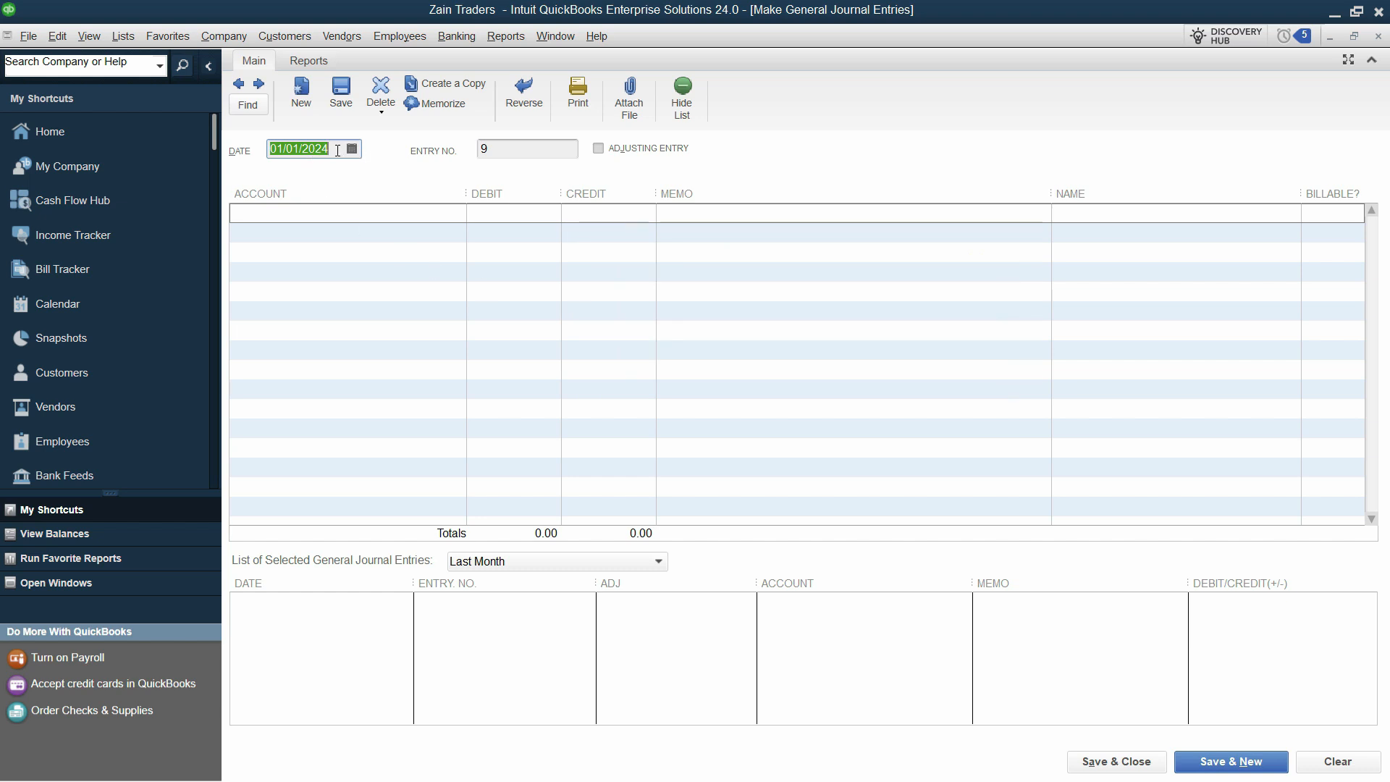
click(337, 150)
key(alt+Tab)
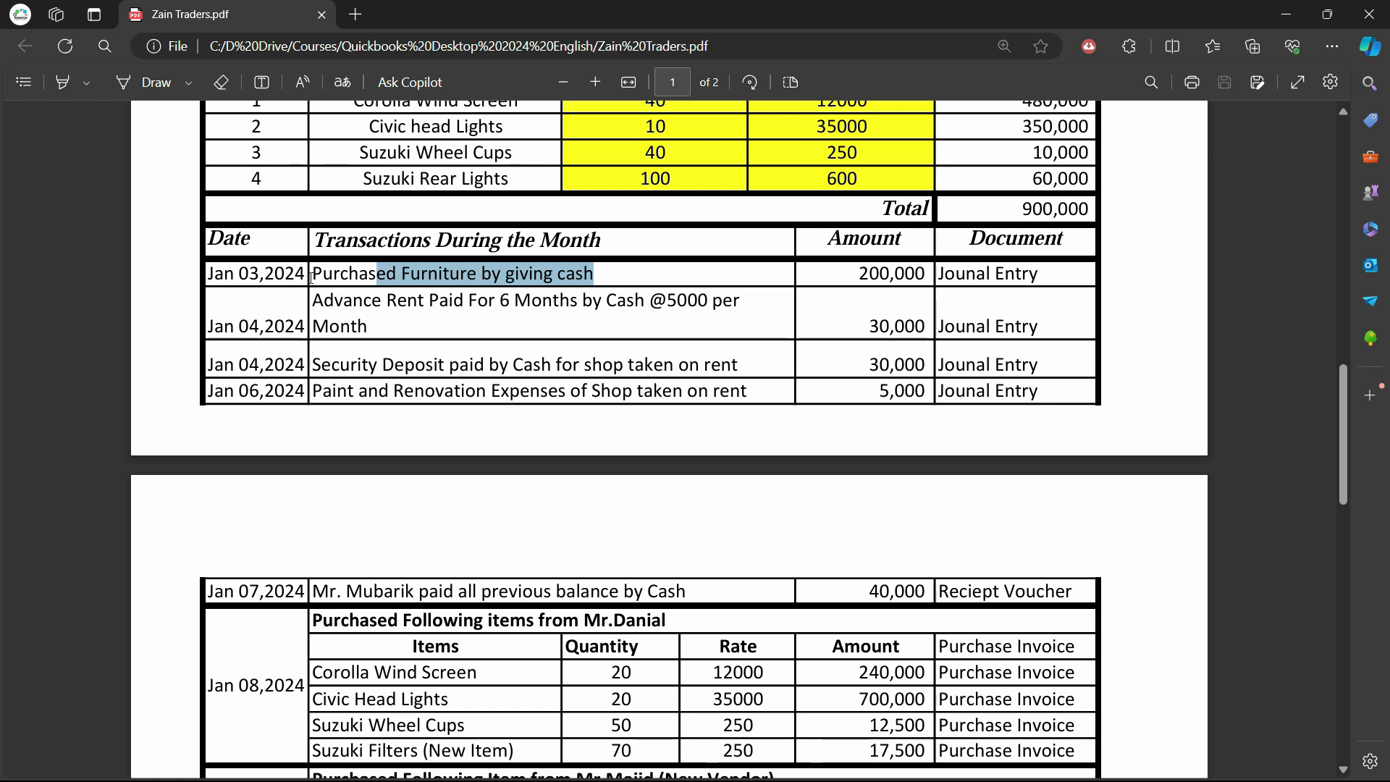
key(alt+Tab)
key(BackSpace)
key(BackSpace)
key(BackSpace)
key(BackSpace)
key(BackSpace)
key(BackSpace)
key(BackSpace)
key(BackSpace)
key(BackSpace)
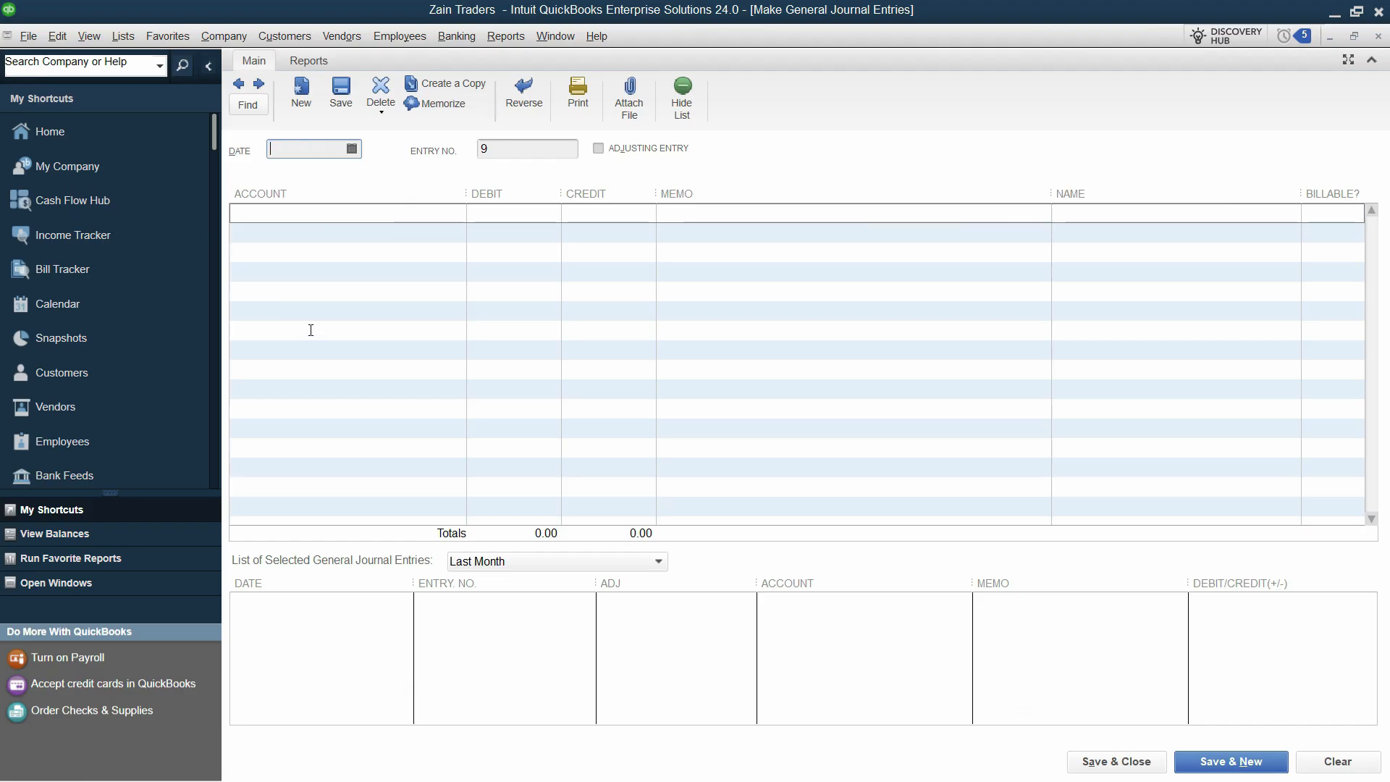
text(0301)
key(alt+Tab)
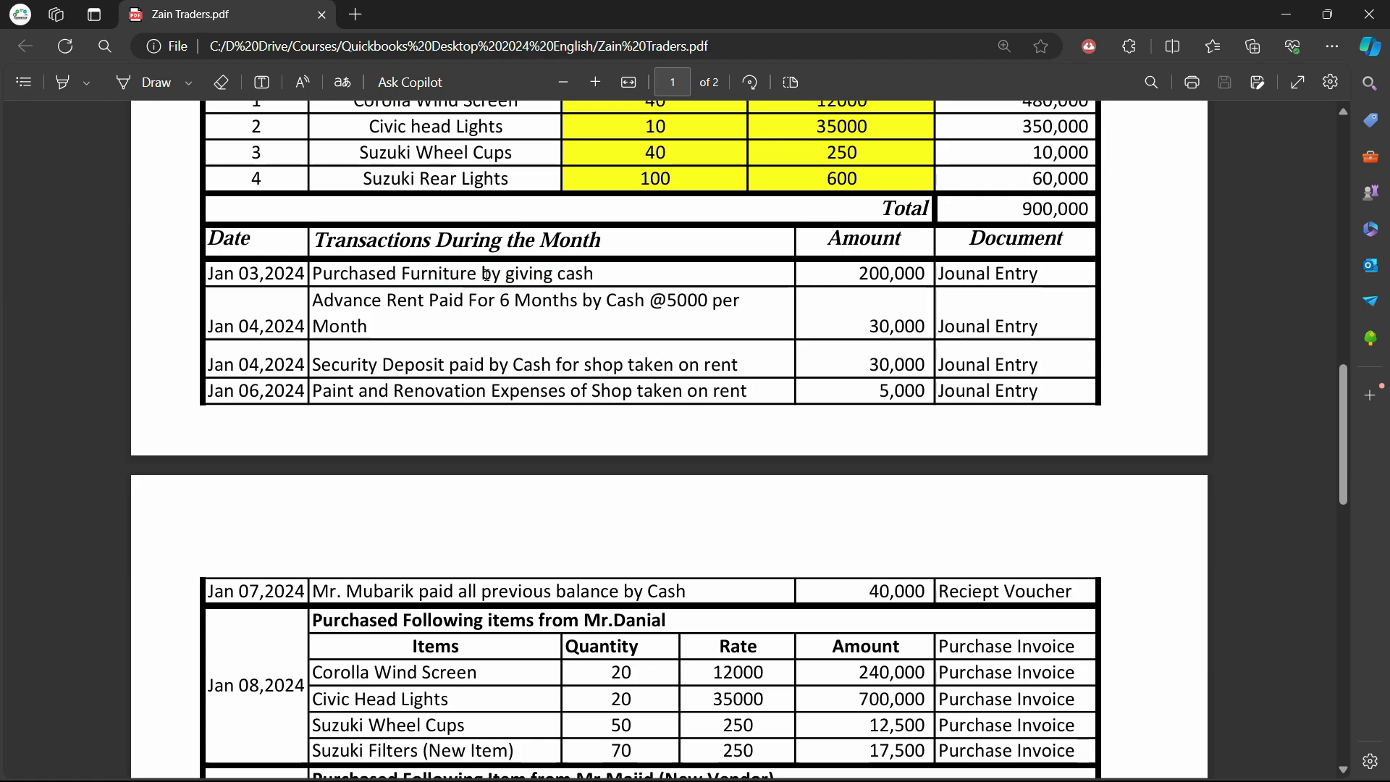
key(alt+Tab)
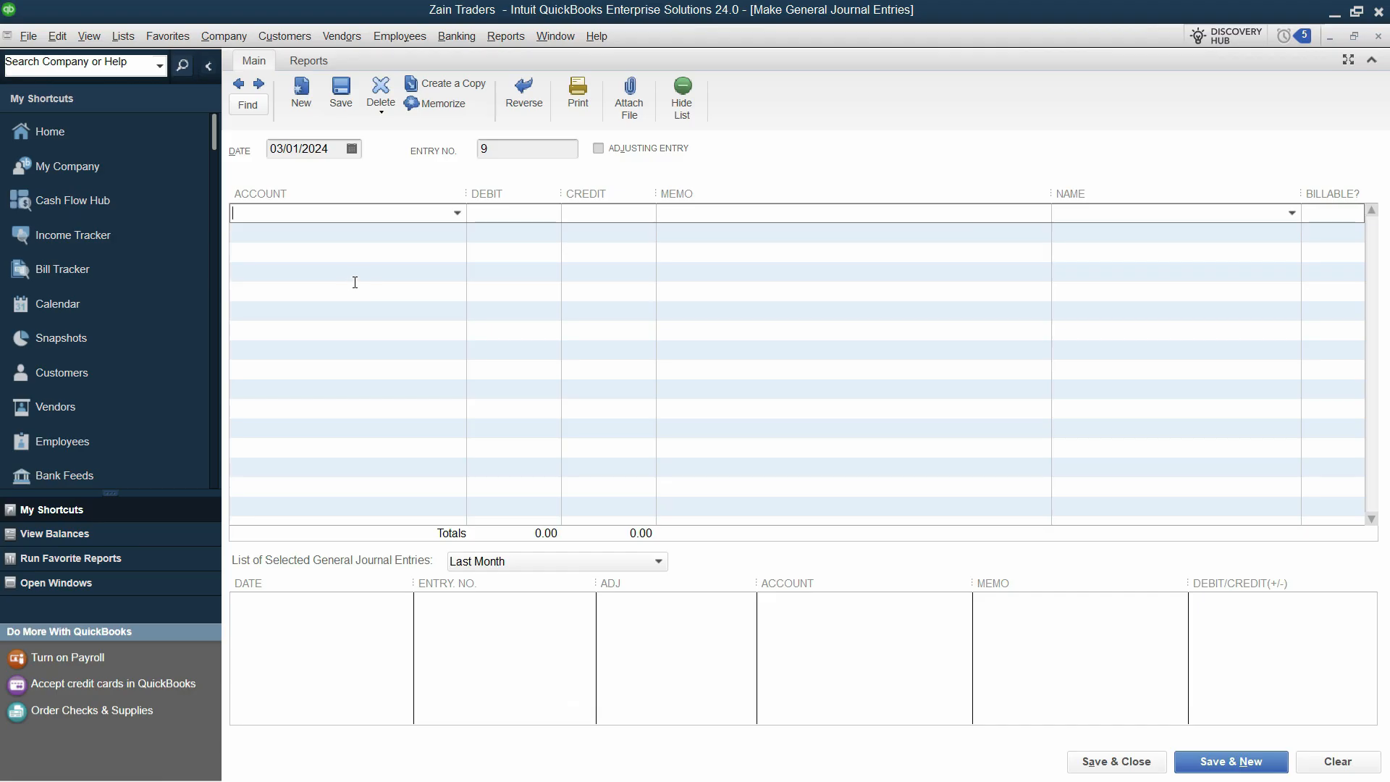
text(fur)
key(Tab)
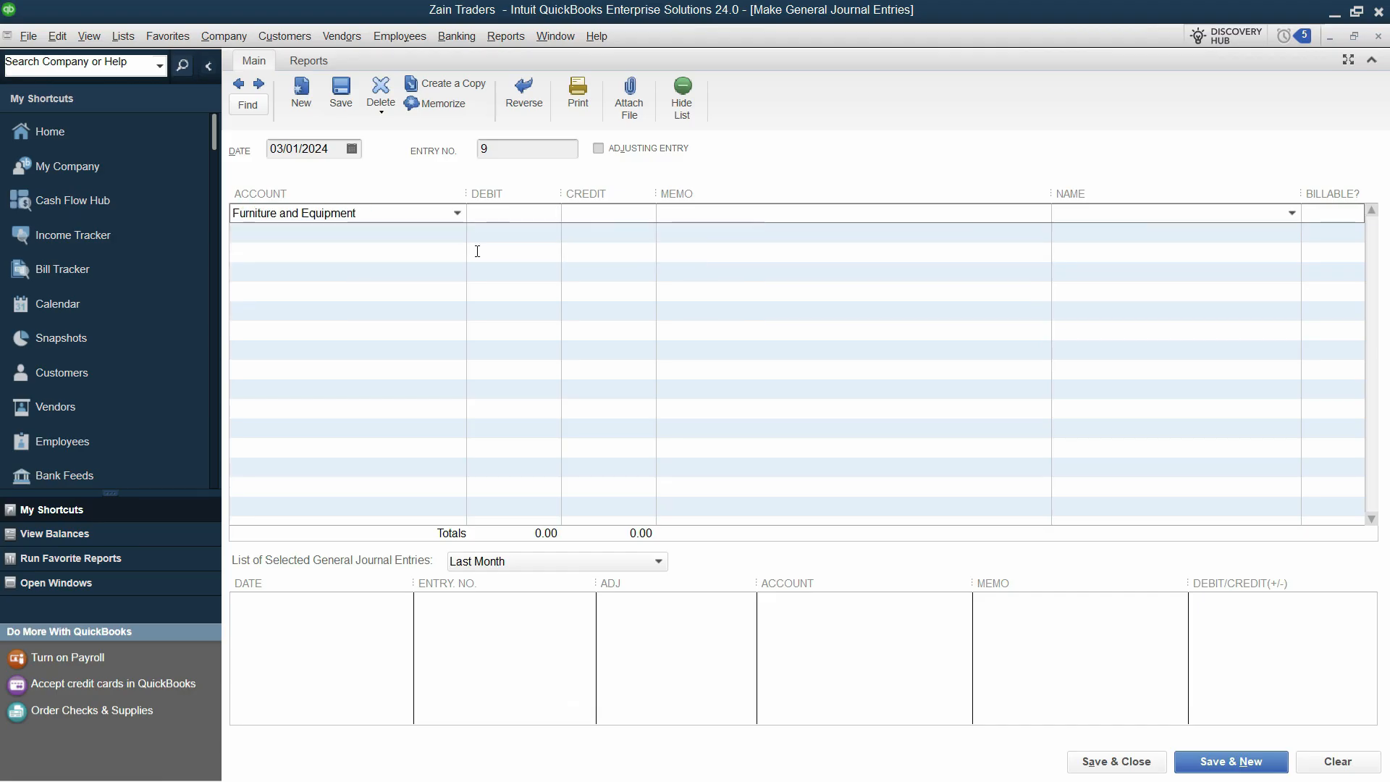
Copy the 200,000 amount and 'Purchased Furniture by giving cash' memo from the PDF into line 1
key(alt+Tab)
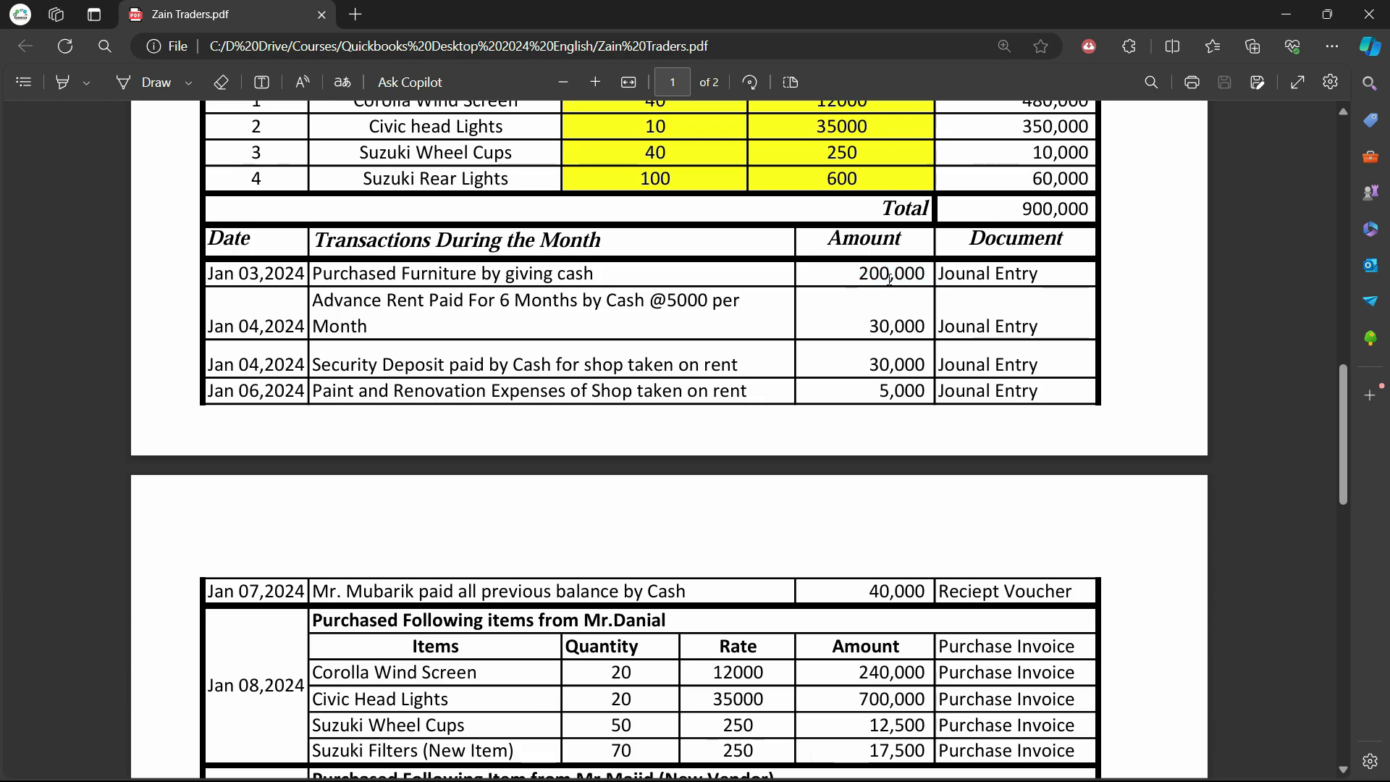
drag(925, 275, 860, 275)
key(ctrl+c)
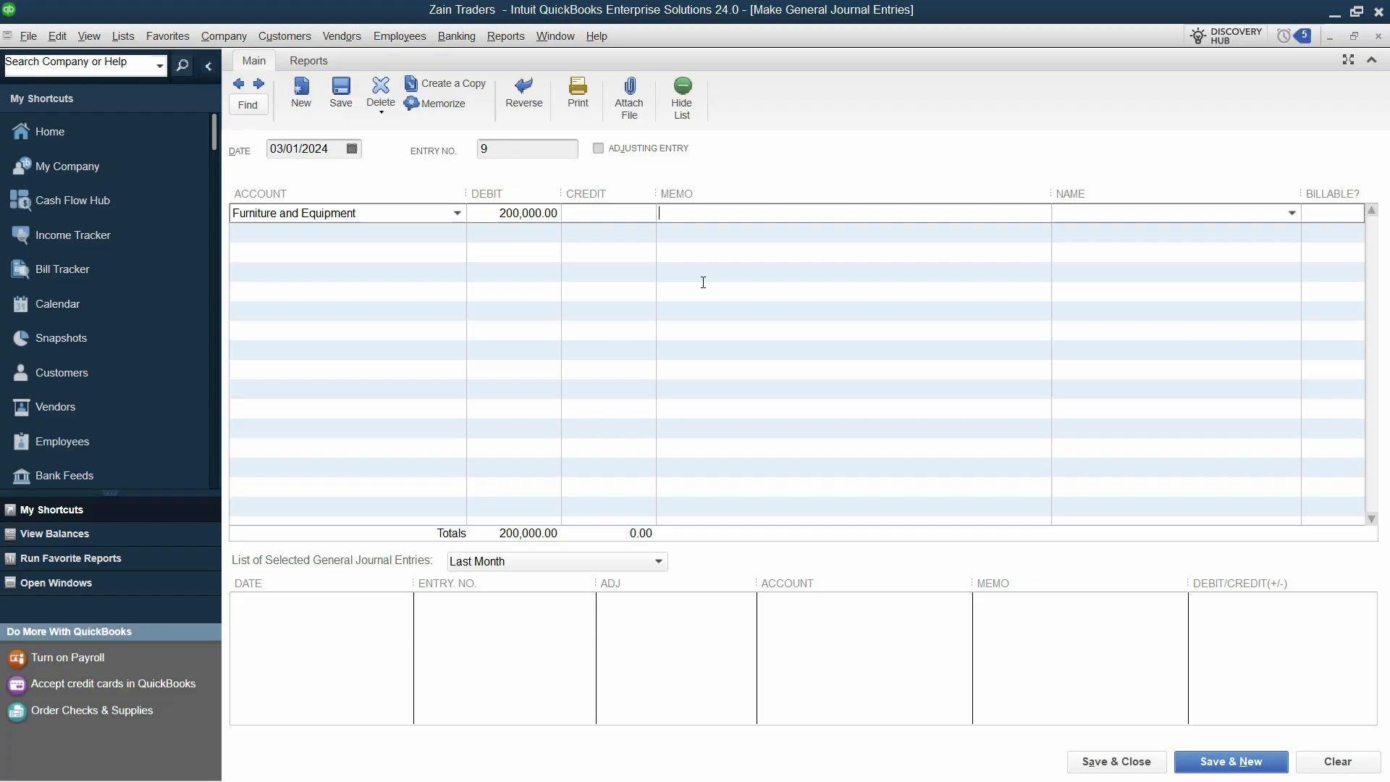
key(alt+Tab)
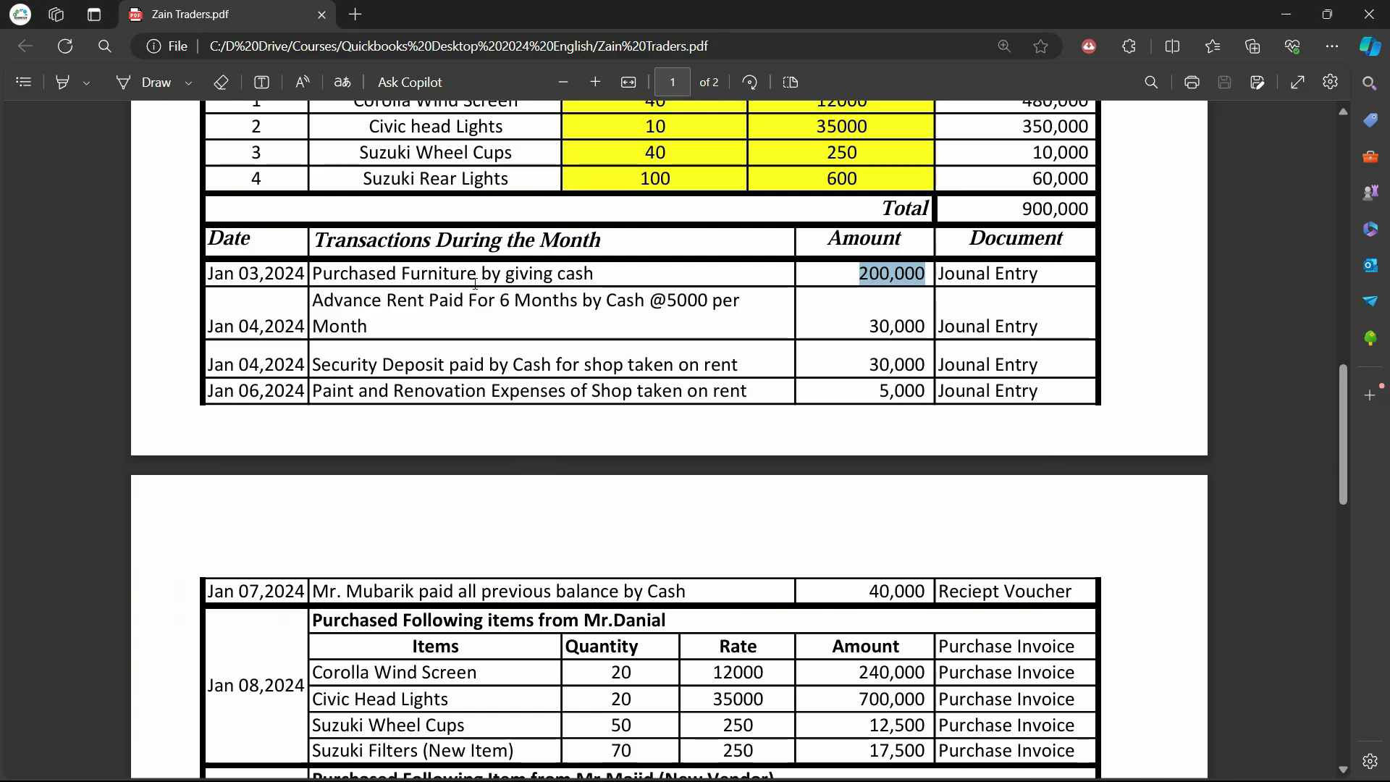
drag(595, 274, 313, 274)
key(ctrl+c)
key(alt+Tab)
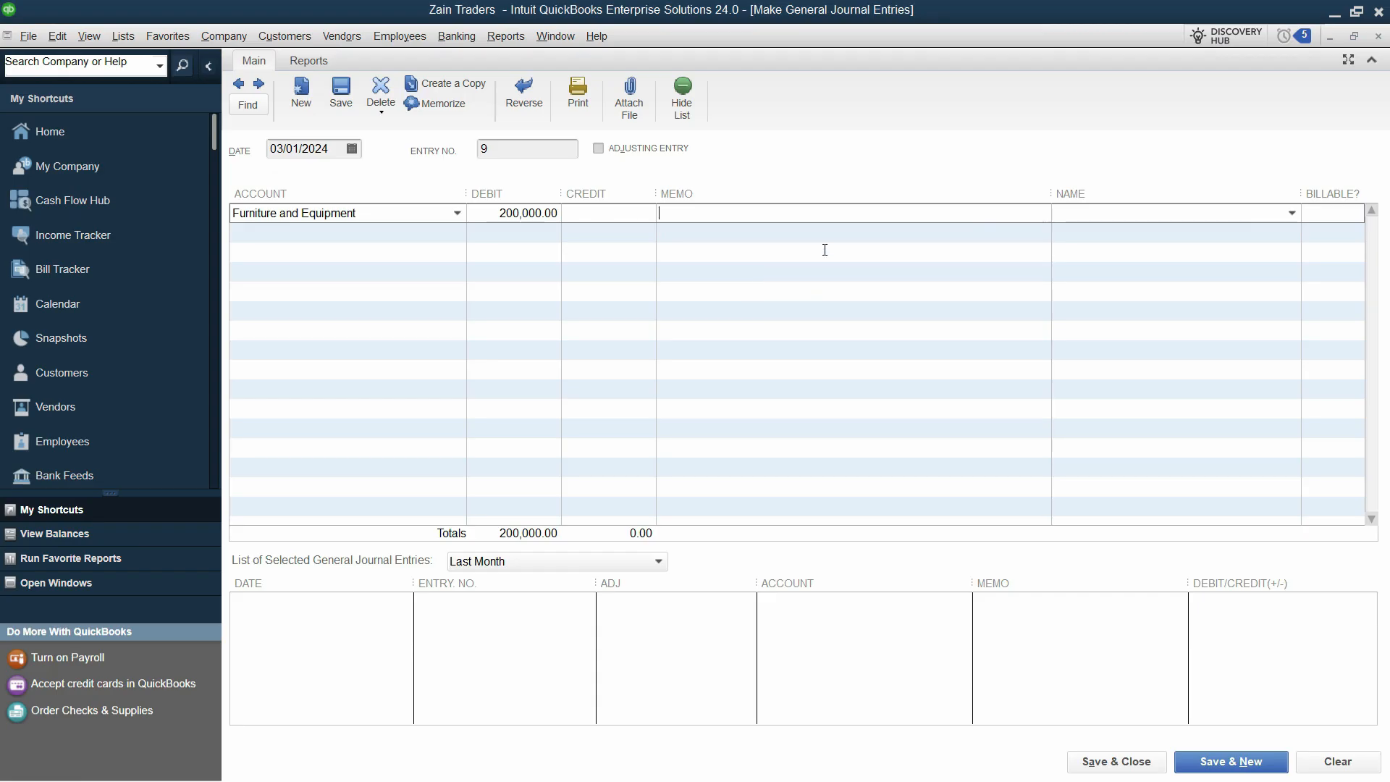
key(ctrl+v)
Credit Cash on line 2 and save entry 9, dismissing the fixed-asset notice
click(739, 232)
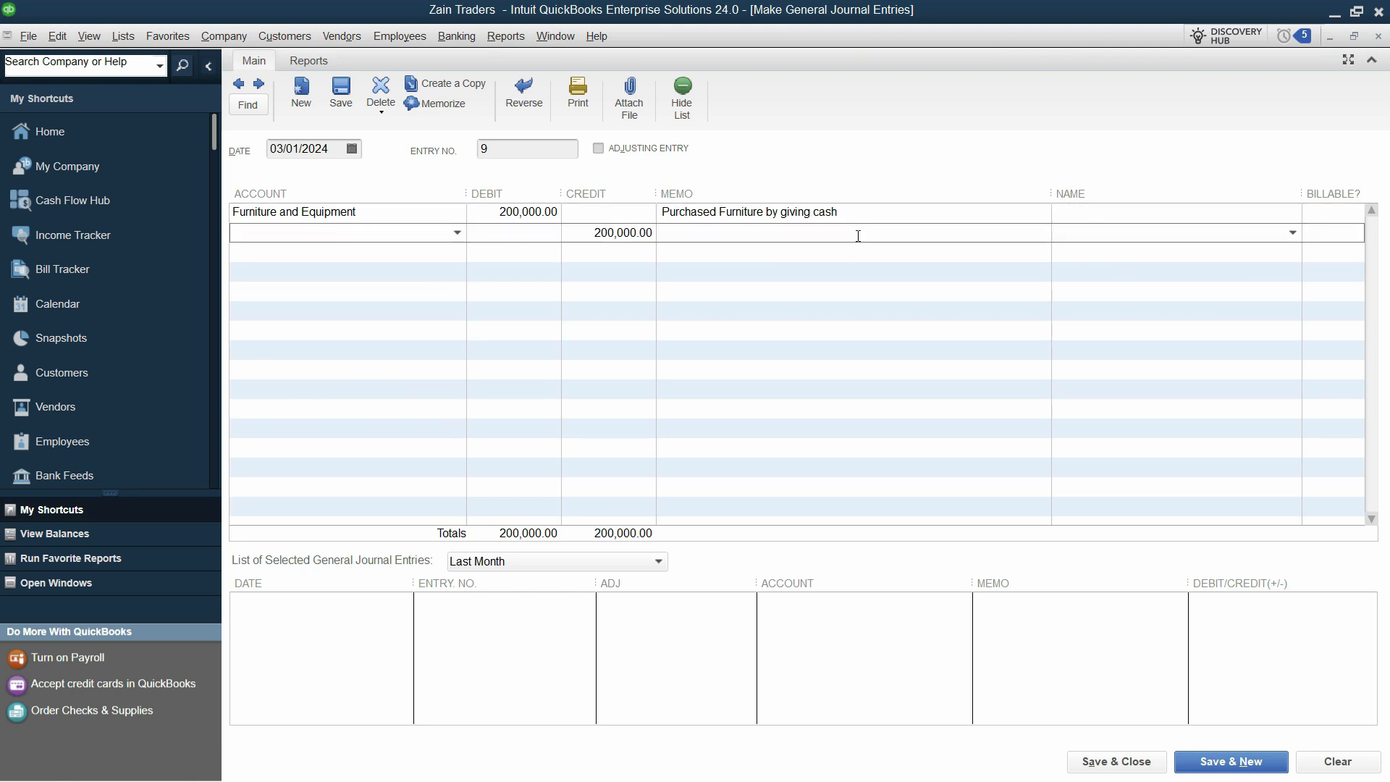
click(872, 216)
click(862, 230)
click(640, 238)
click(373, 240)
text(Cash)
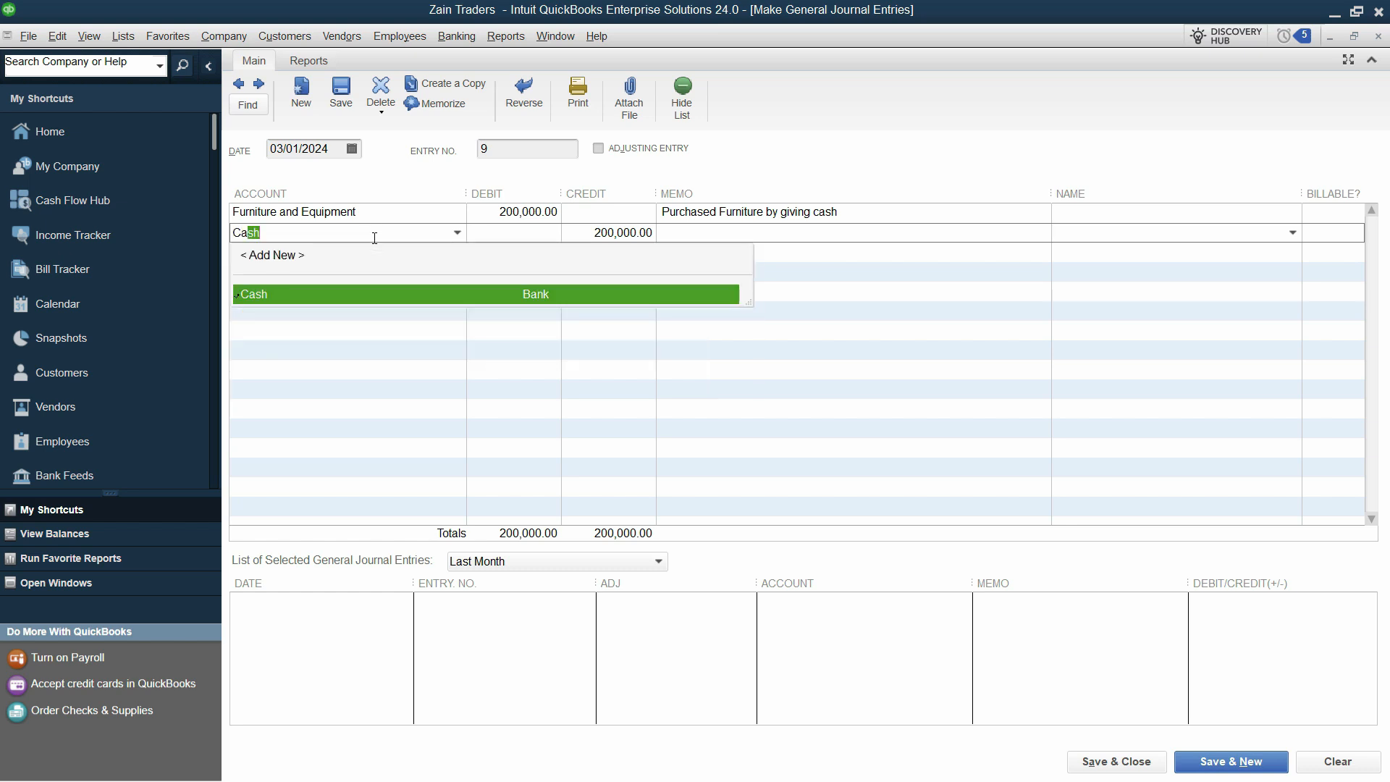
click(334, 295)
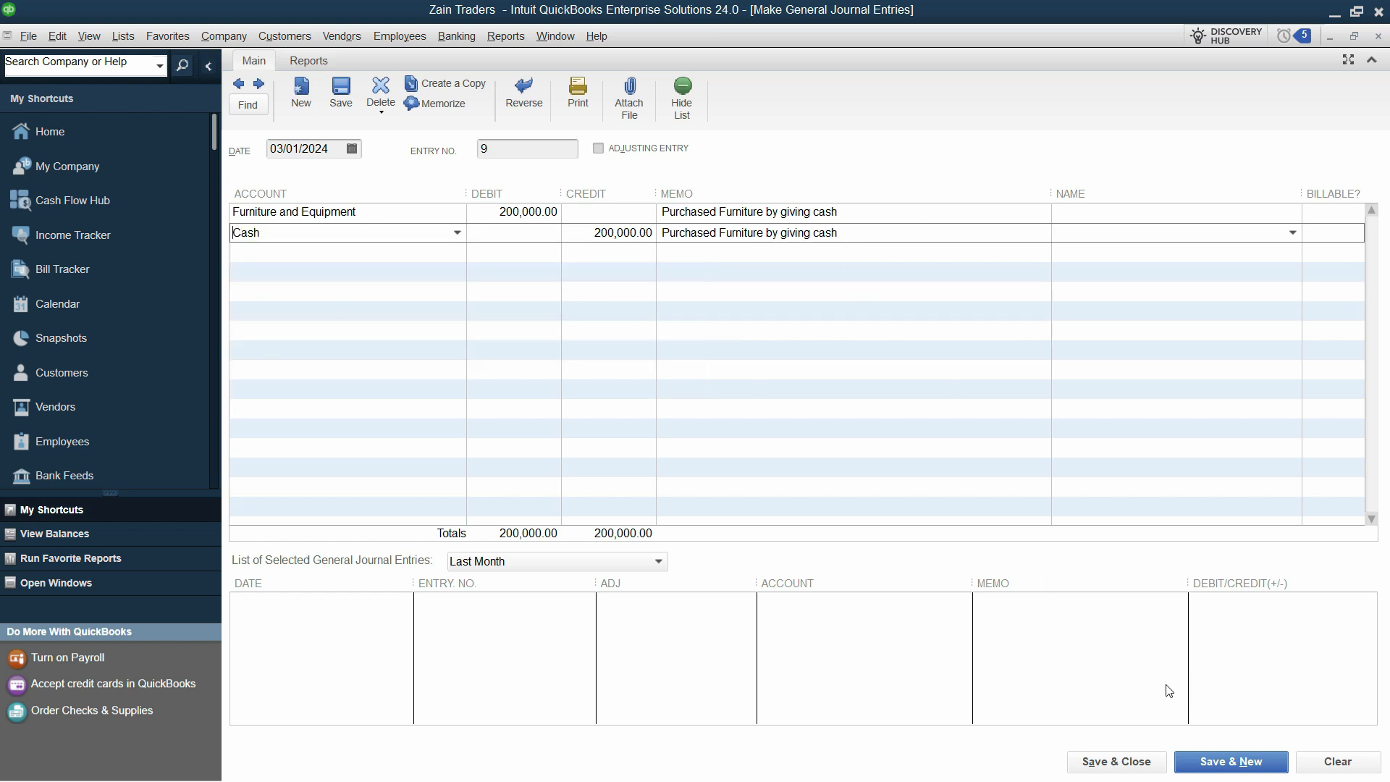
click(1258, 764)
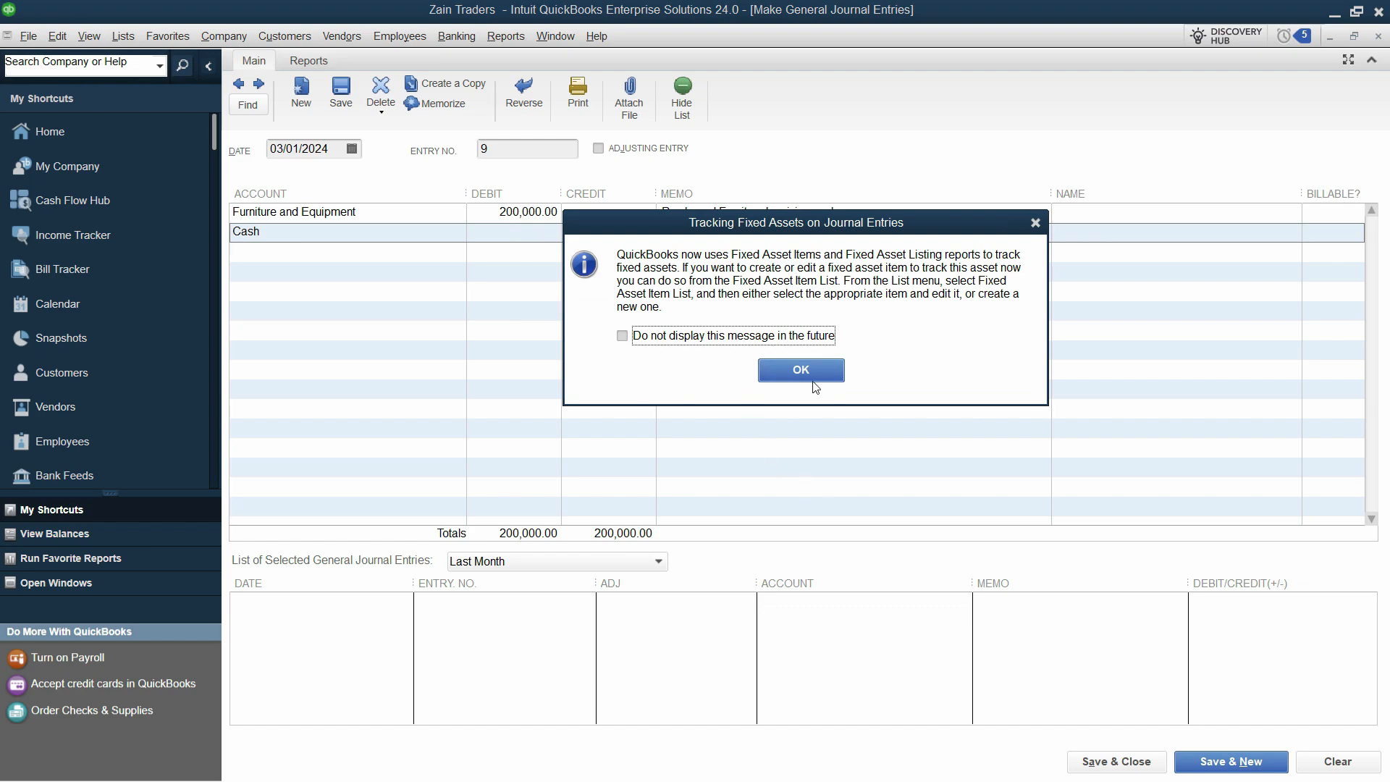
click(811, 379)
Select the Advance Rent description in the PDF's Jan 04 row
key(alt+Tab)
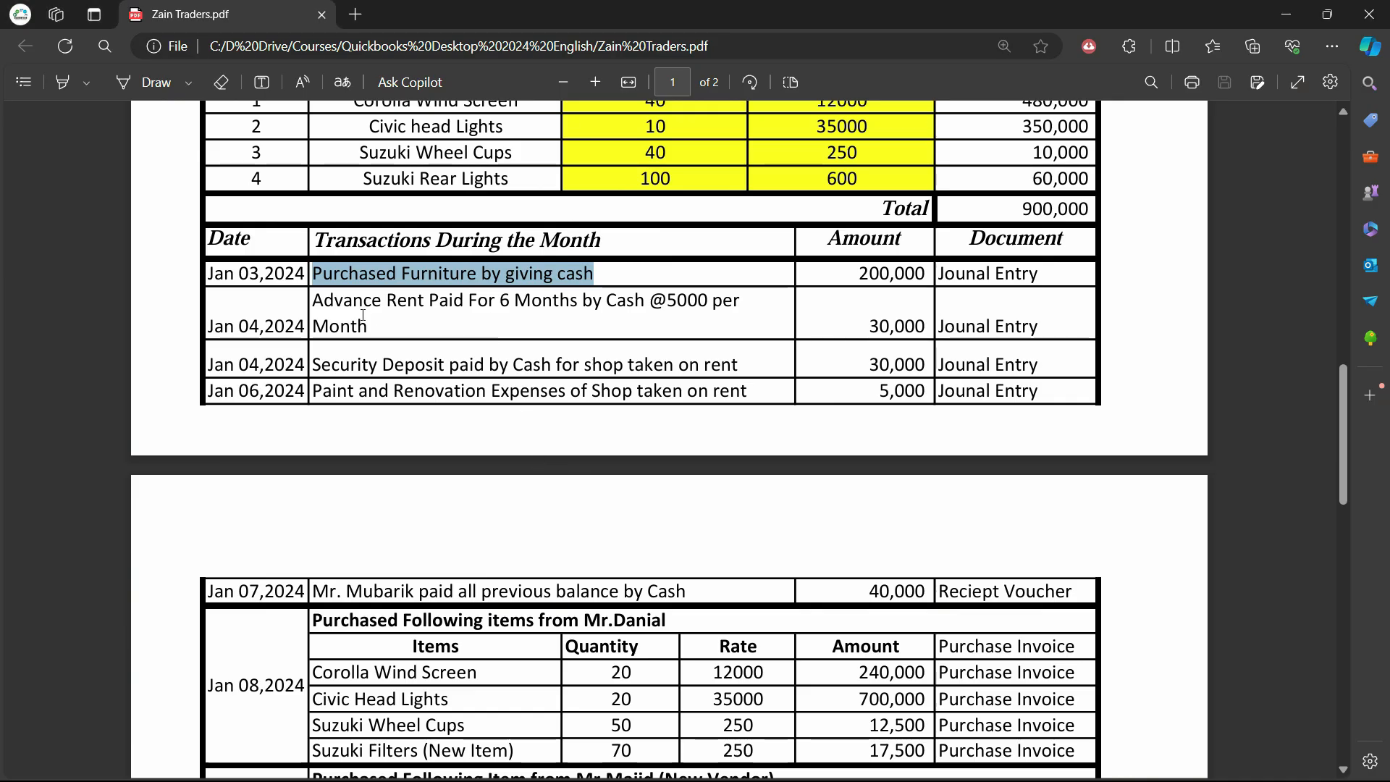
click(364, 315)
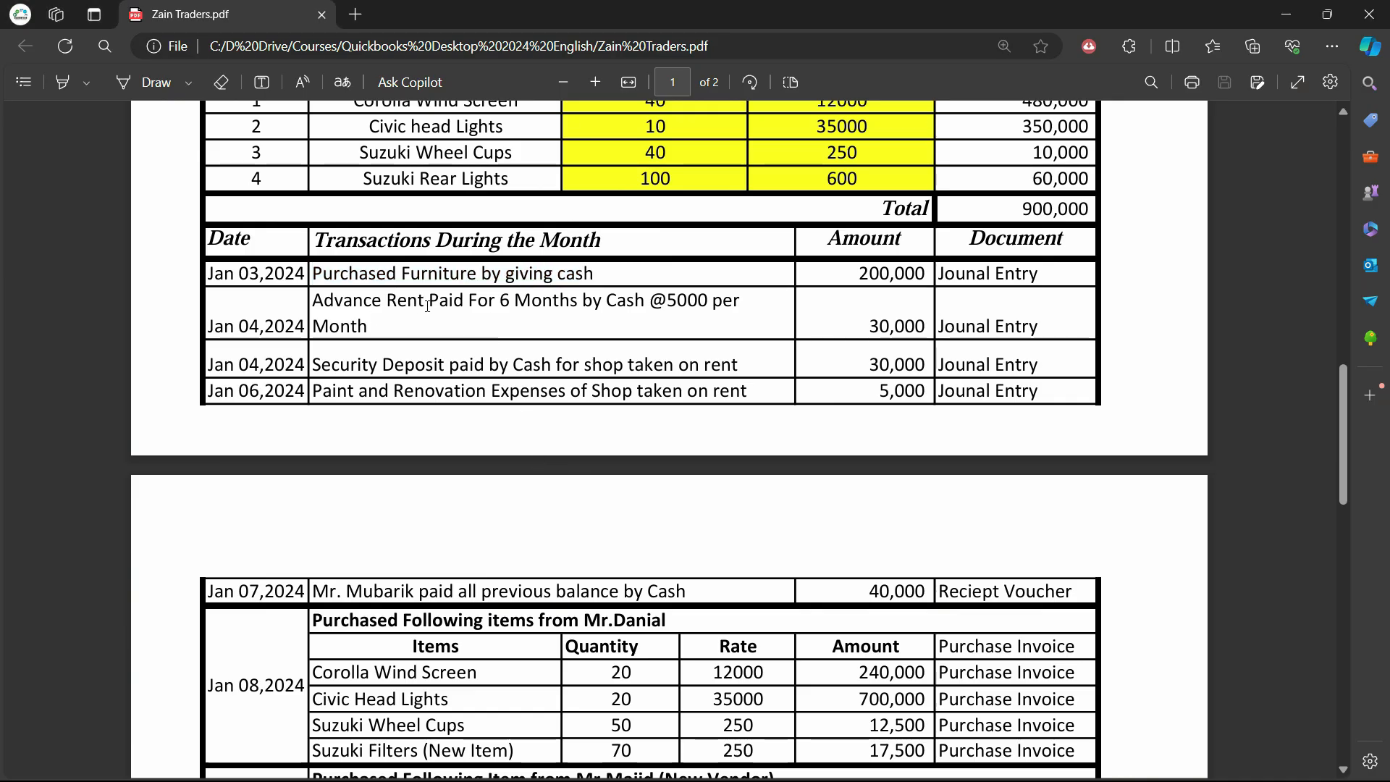
drag(424, 302, 312, 302)
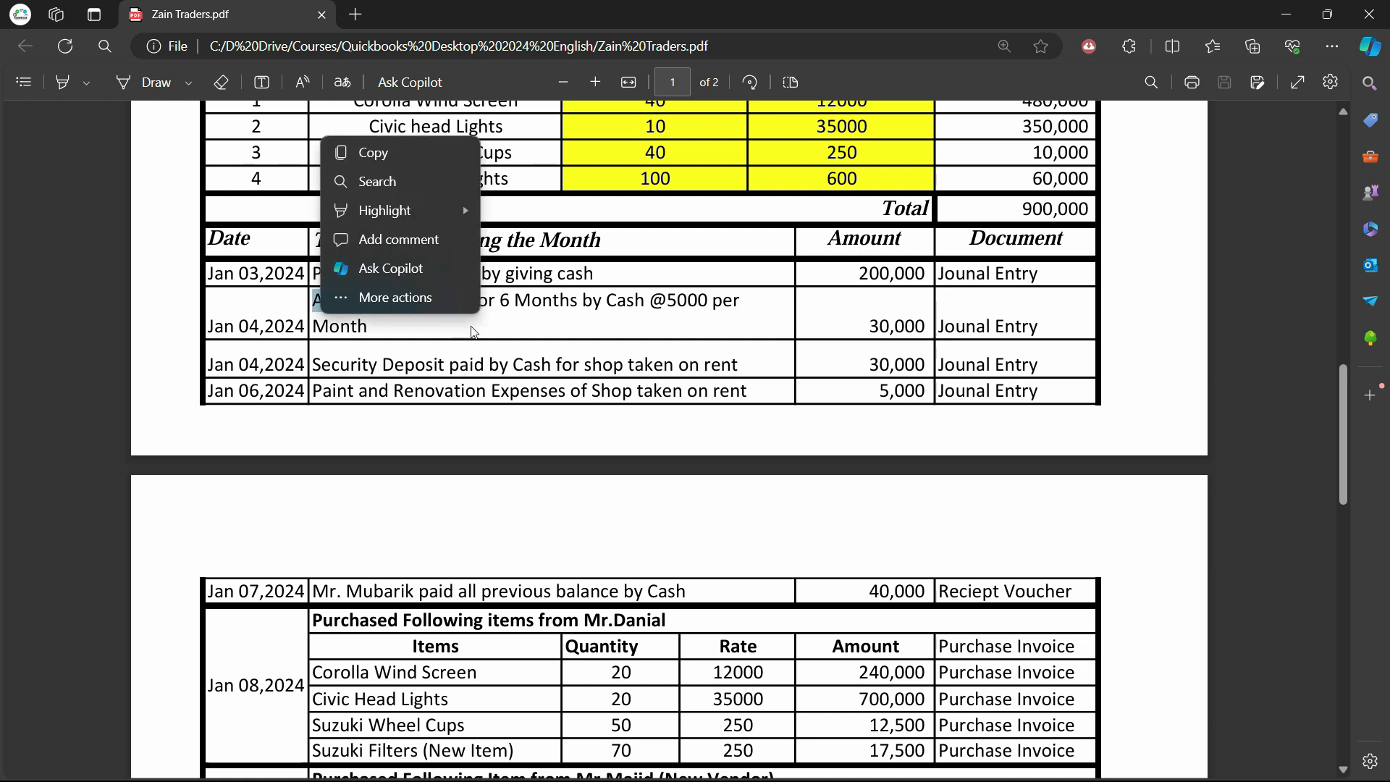
click(601, 309)
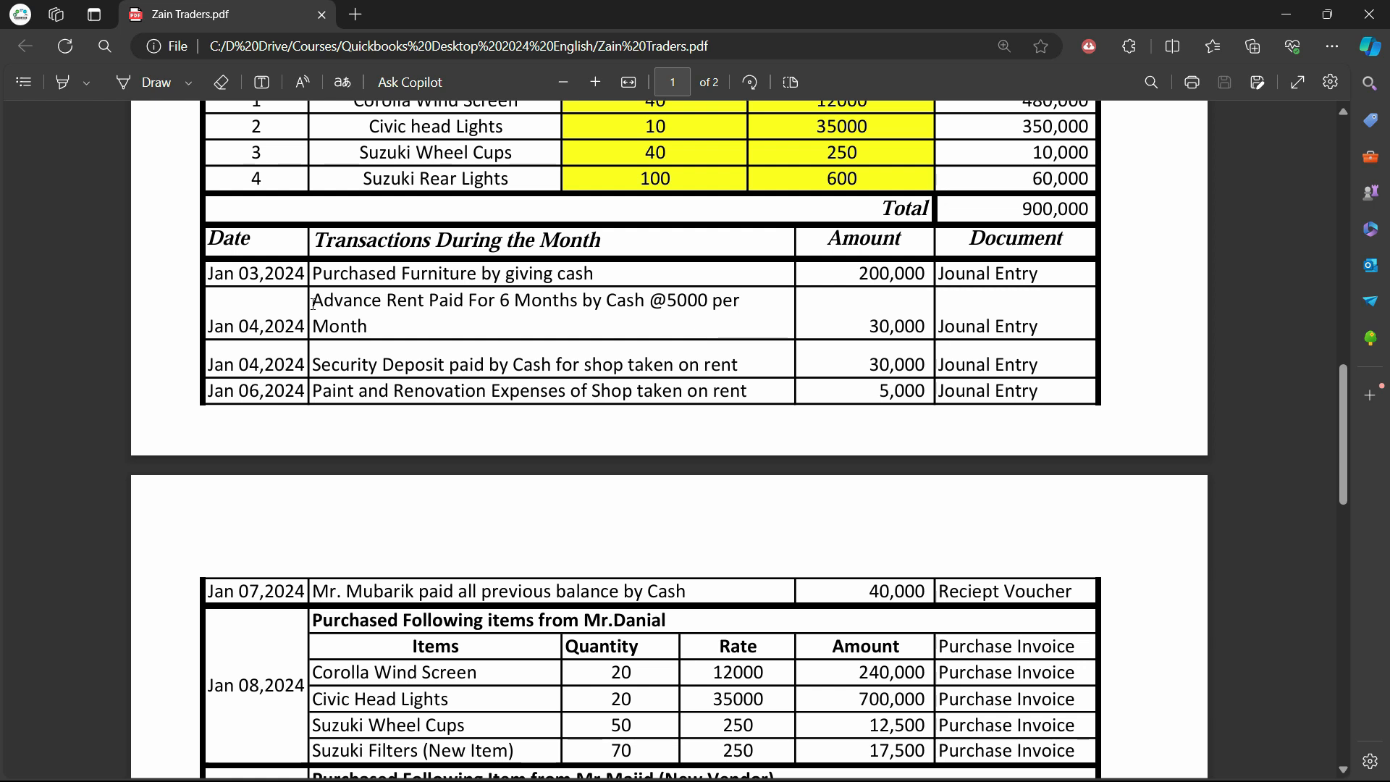
drag(313, 304, 424, 302)
click(383, 330)
click(389, 354)
drag(712, 301, 667, 301)
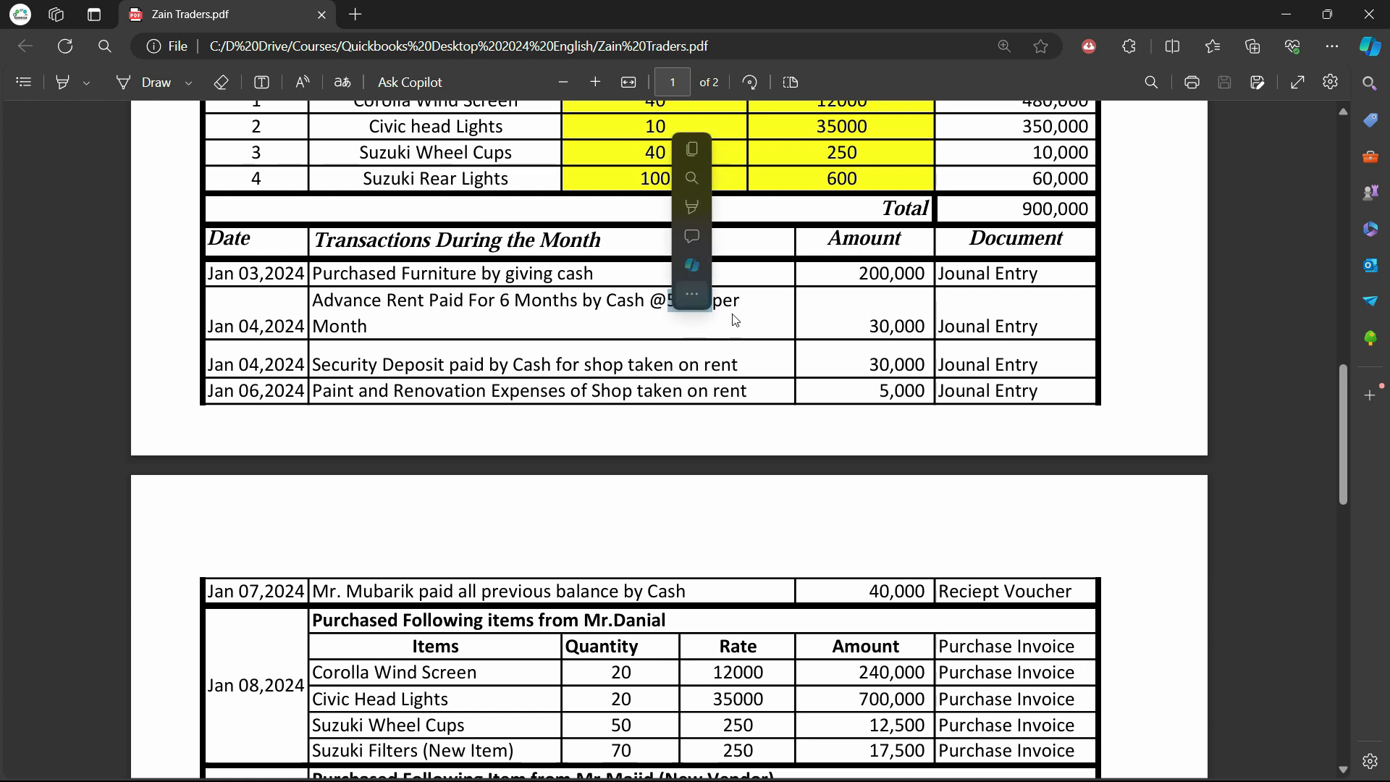
click(761, 334)
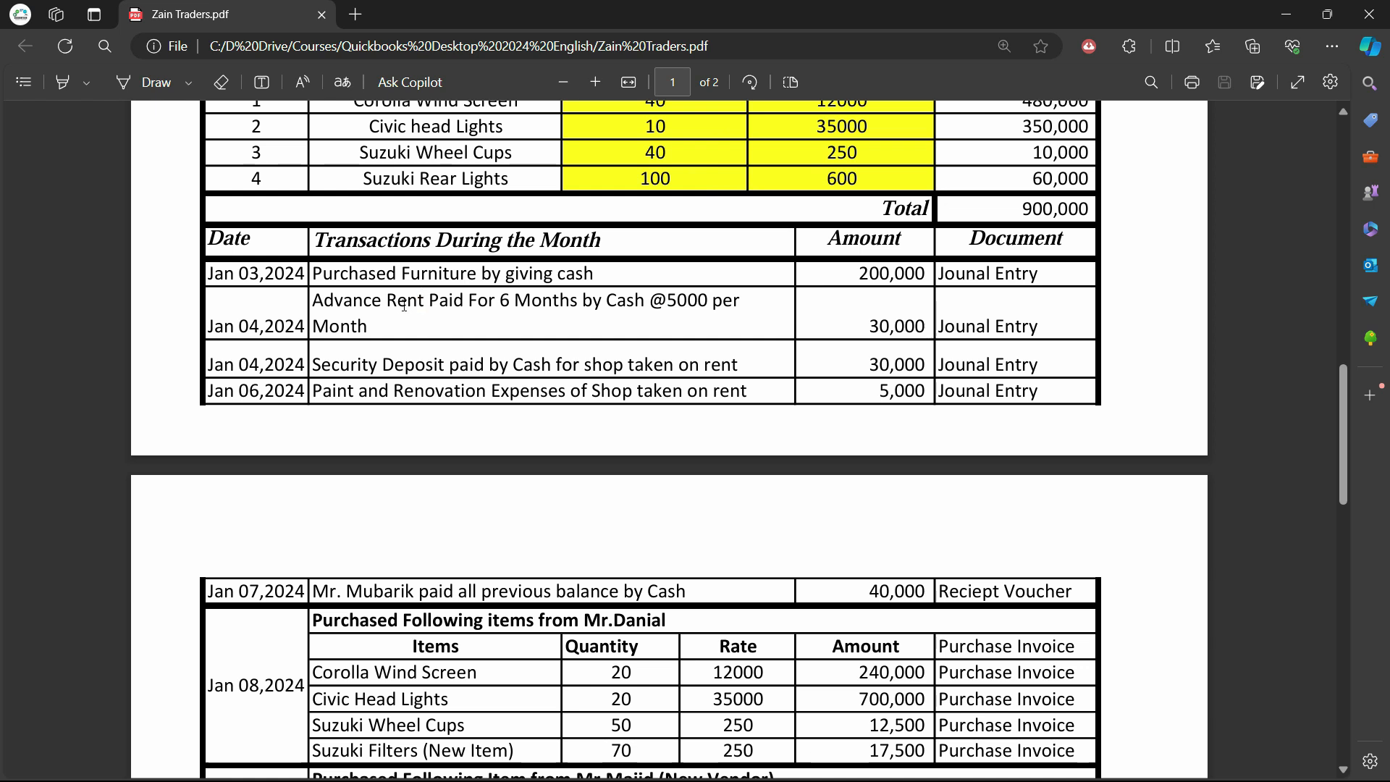
mouse_move(424, 302)
mouse_down()
mouse_move(397, 304)
mouse_move(423, 301)
mouse_up()
click(393, 308)
drag(314, 301, 436, 329)
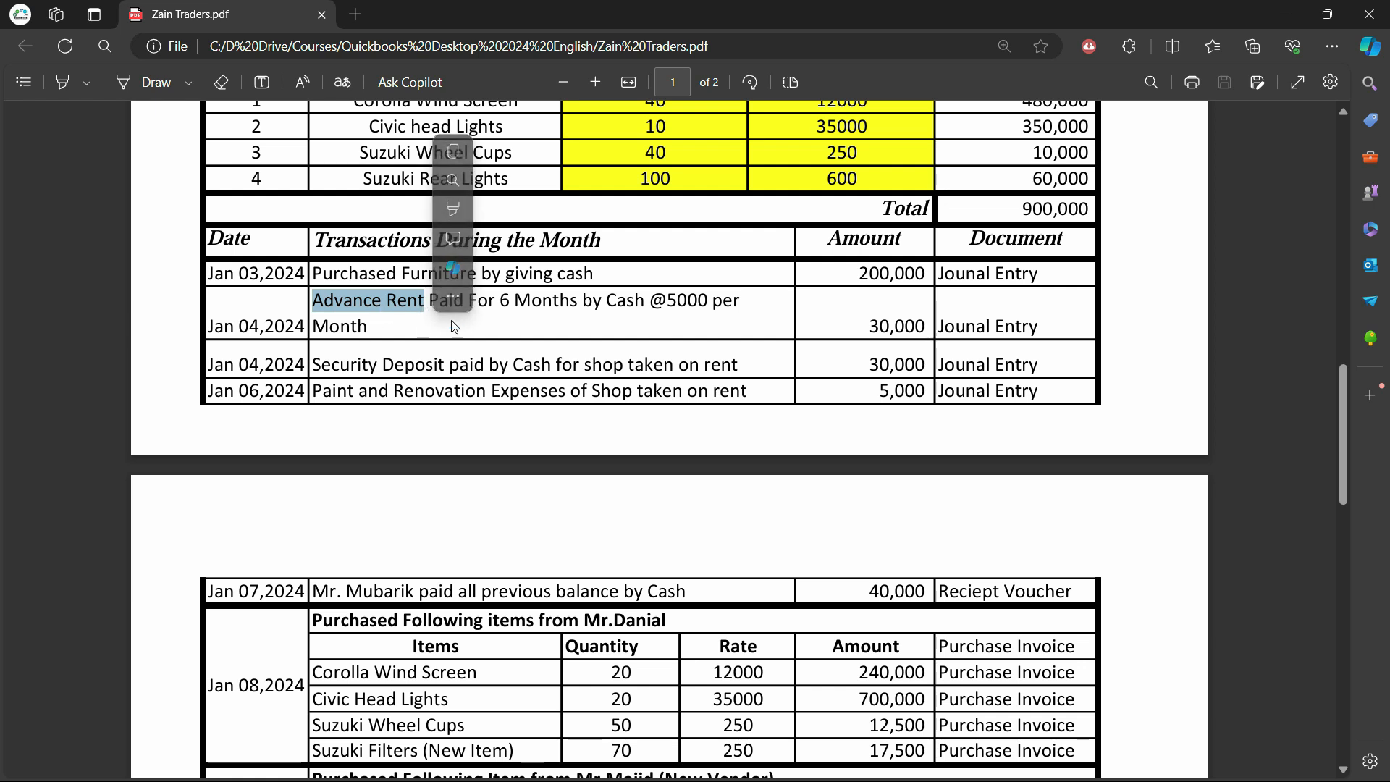
click(422, 370)
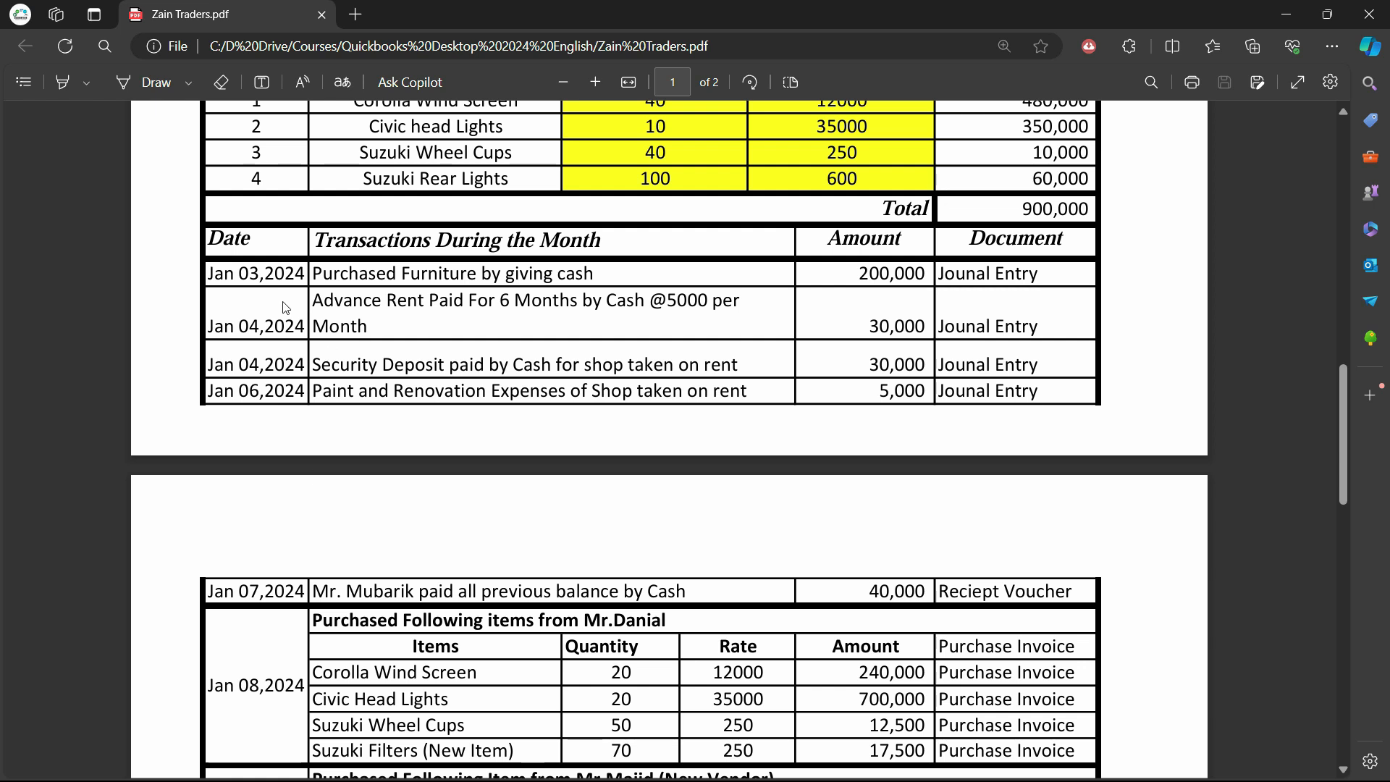
drag(429, 304, 313, 308)
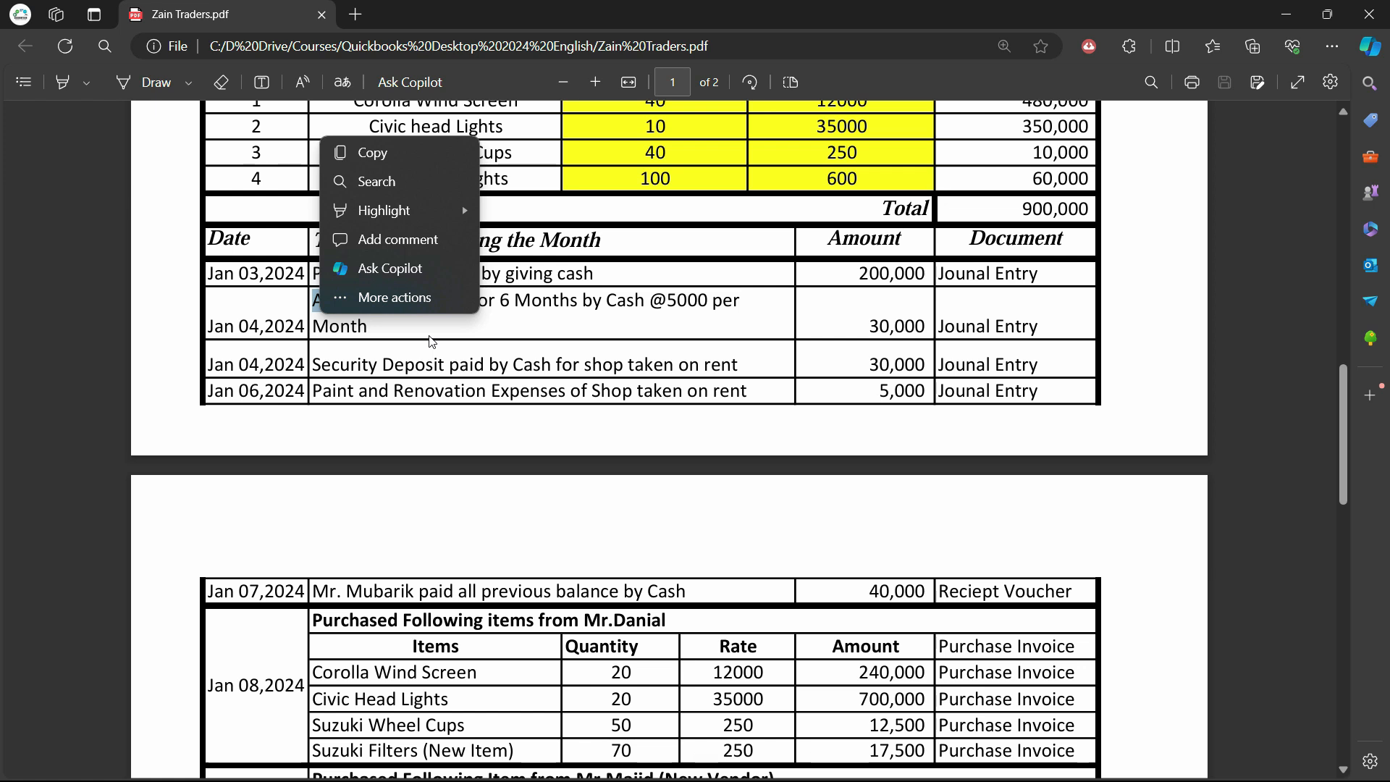
click(460, 313)
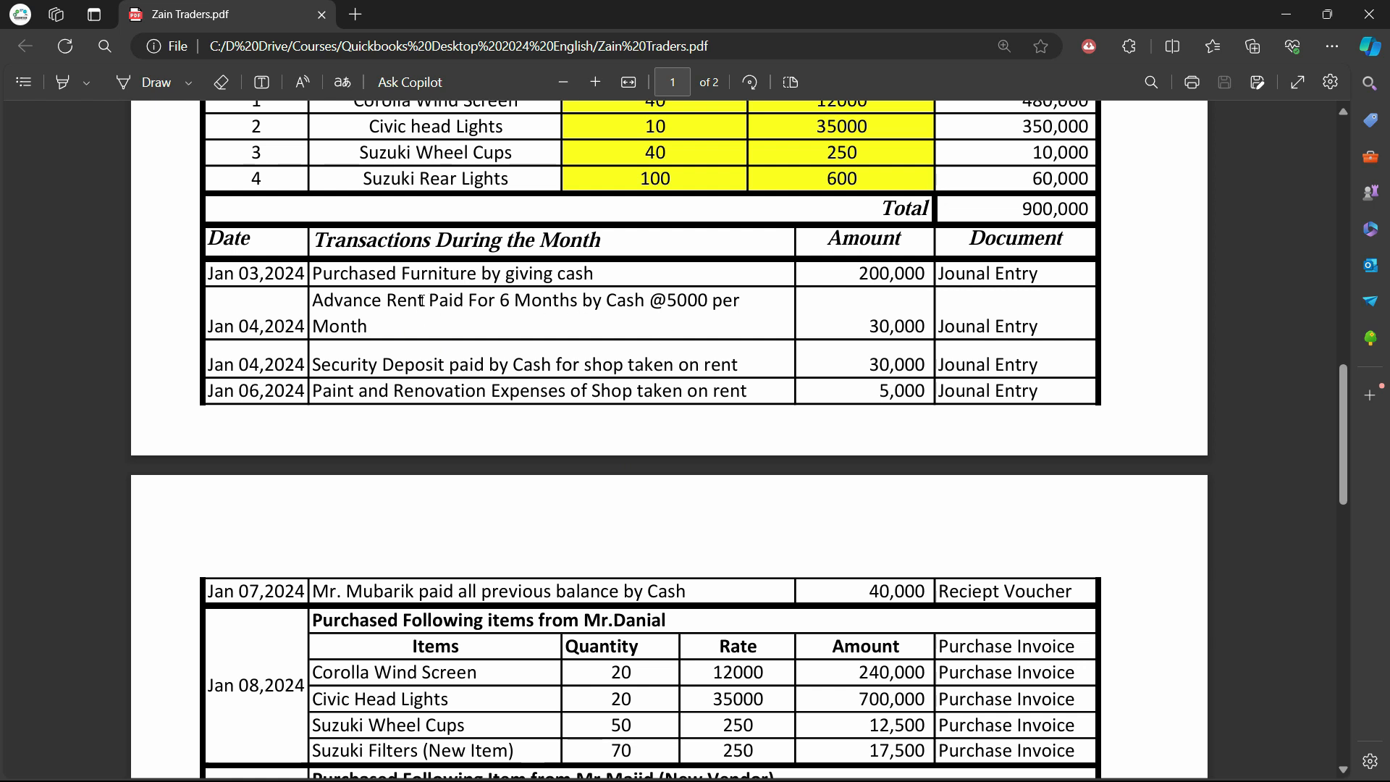
drag(427, 300, 323, 305)
click(486, 388)
drag(427, 300, 312, 303)
click(378, 330)
drag(426, 304, 313, 303)
click(367, 327)
Date entry 10 as 04/01/2024 and start a new account from 'pre' in the Account field
key(alt+Tab)
text(1)
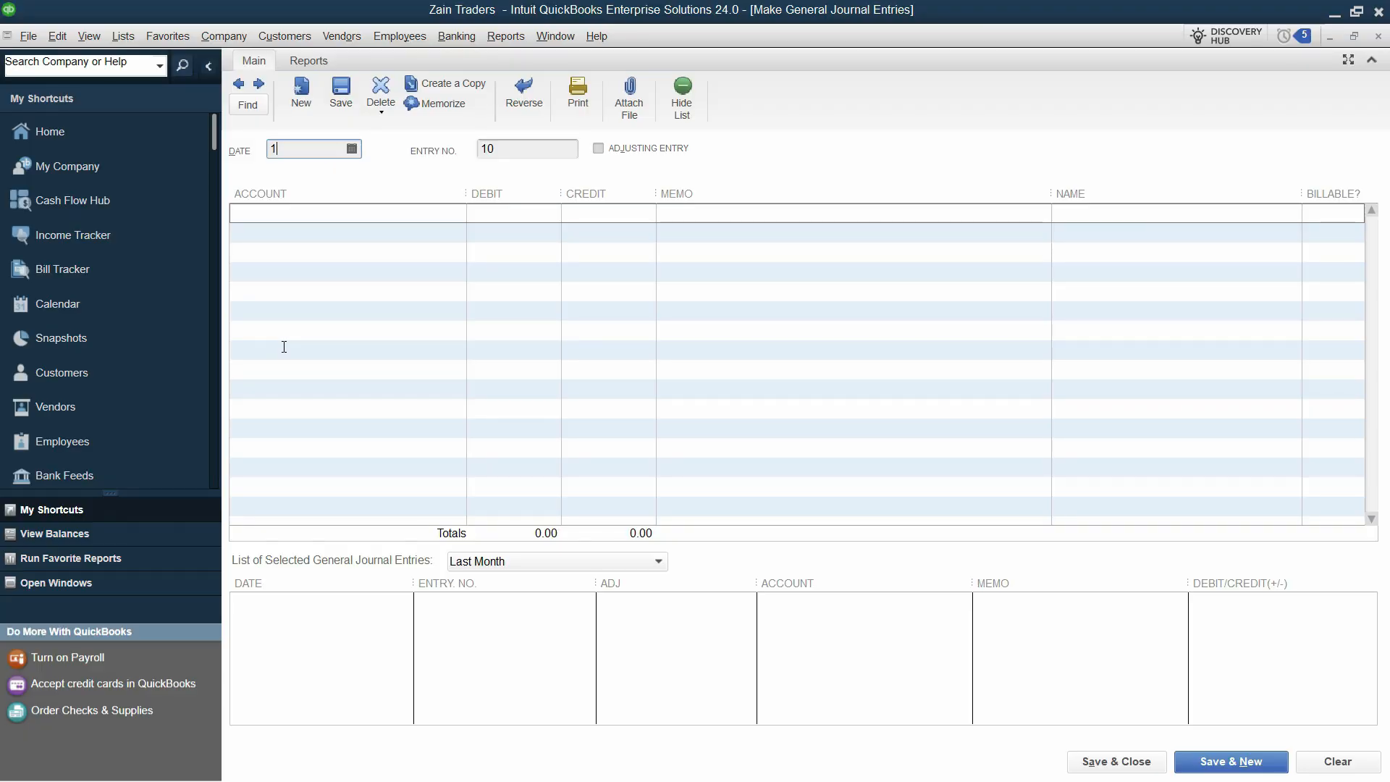
key(Tab)
key(Tab)
key(Tab)
text(pre)
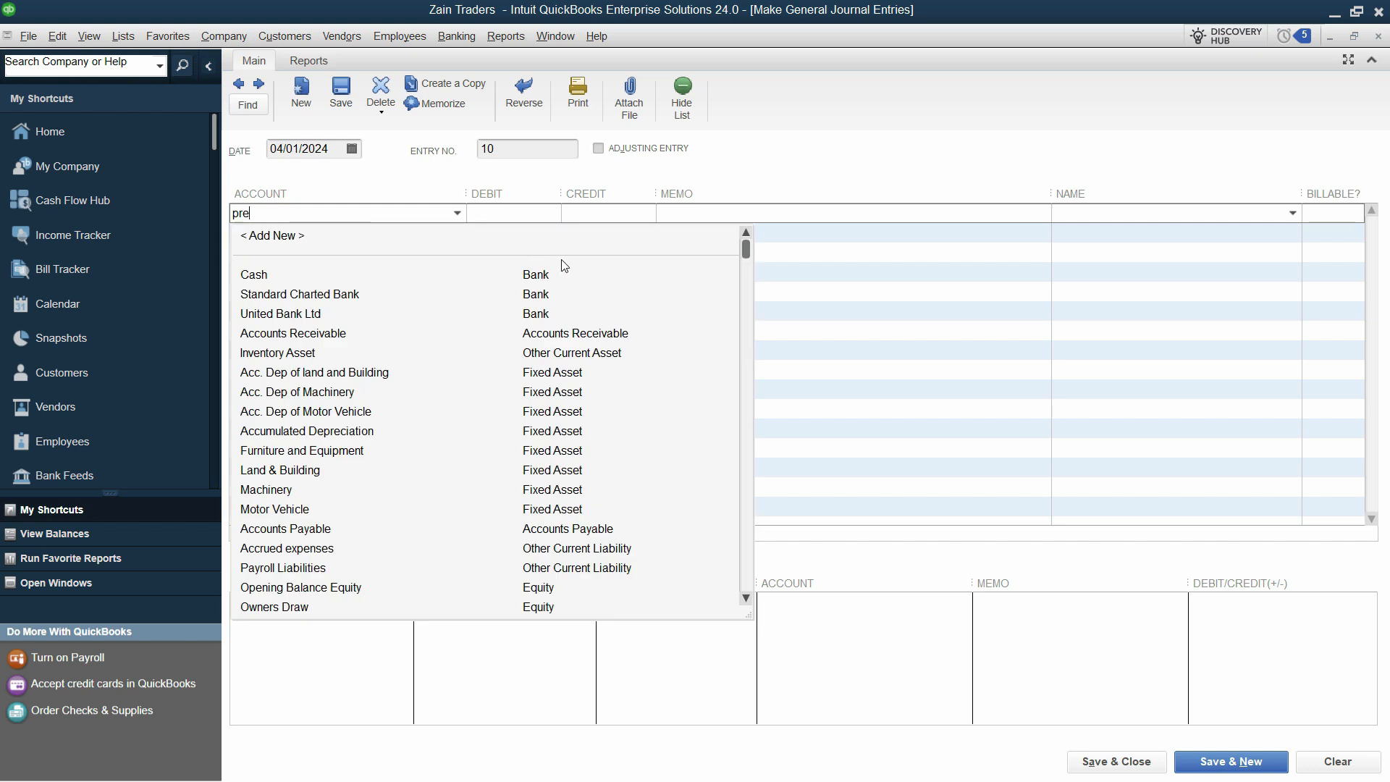
mouse_move(747, 247)
mouse_down()
mouse_move(741, 605)
mouse_move(732, 242)
mouse_up()
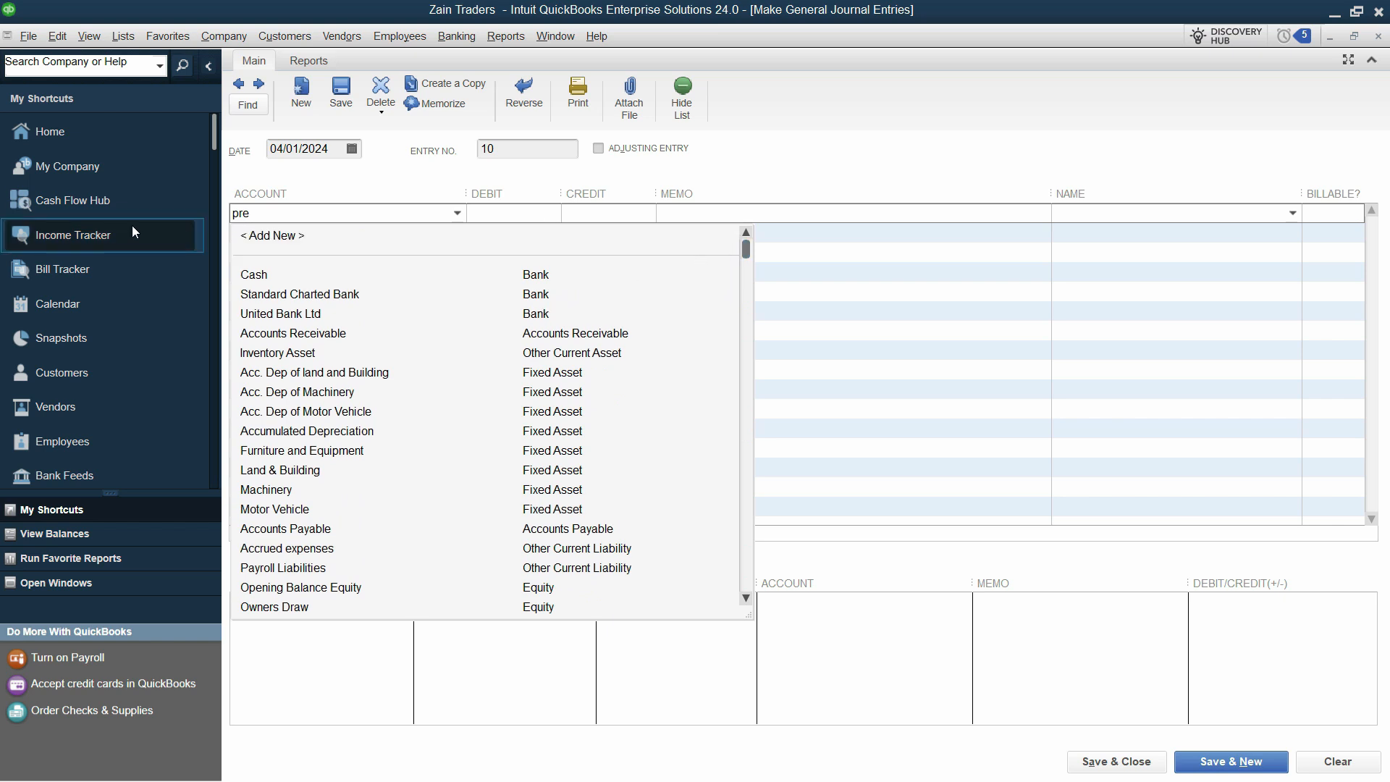
click(288, 236)
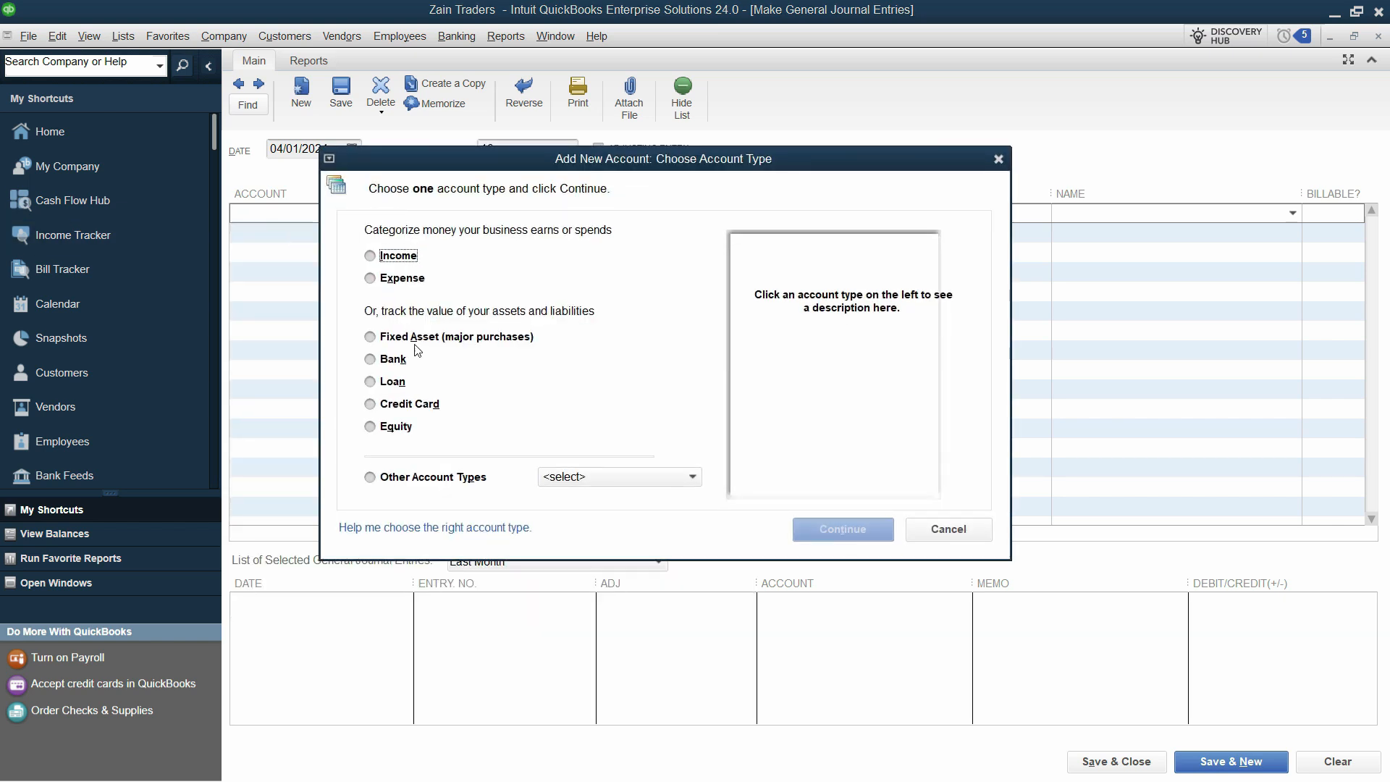
Make the new account an Other Current Asset named Prepayments
click(651, 480)
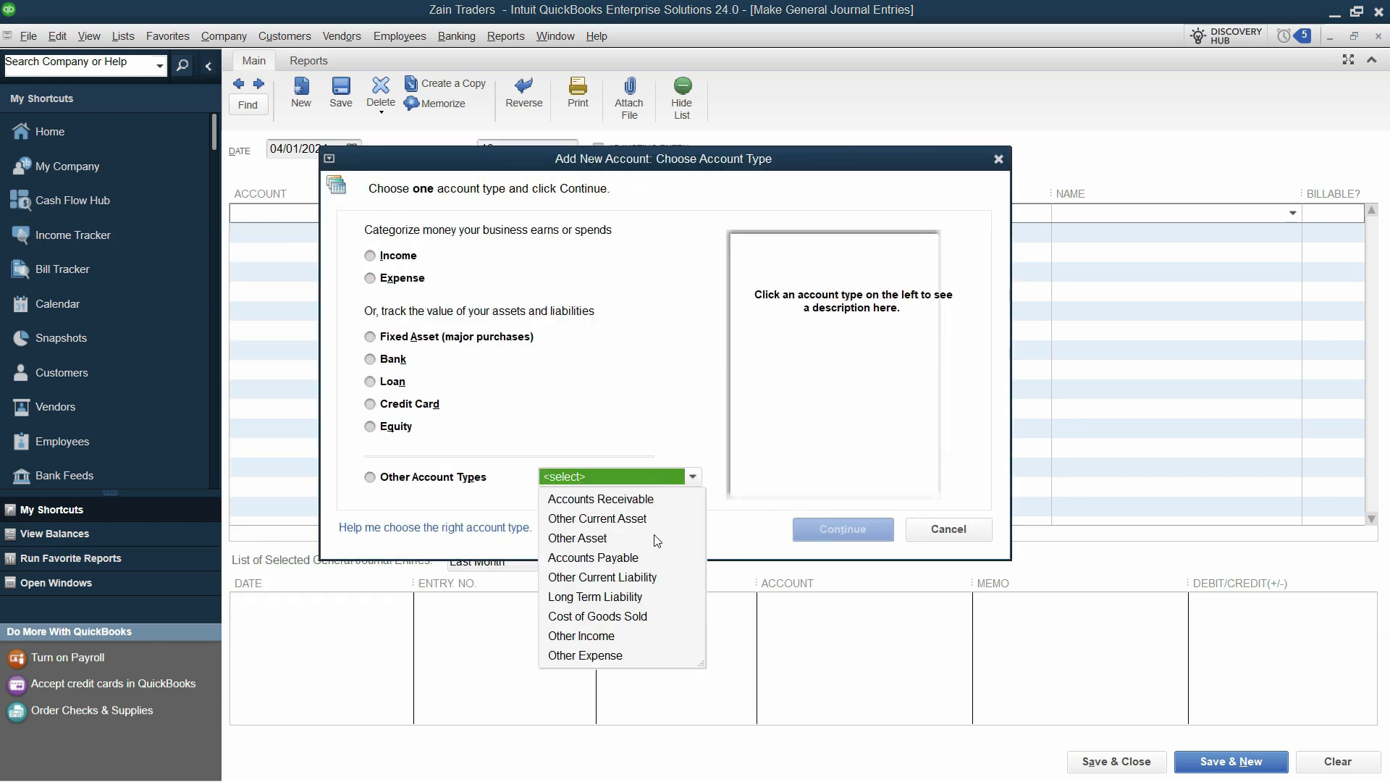
click(651, 517)
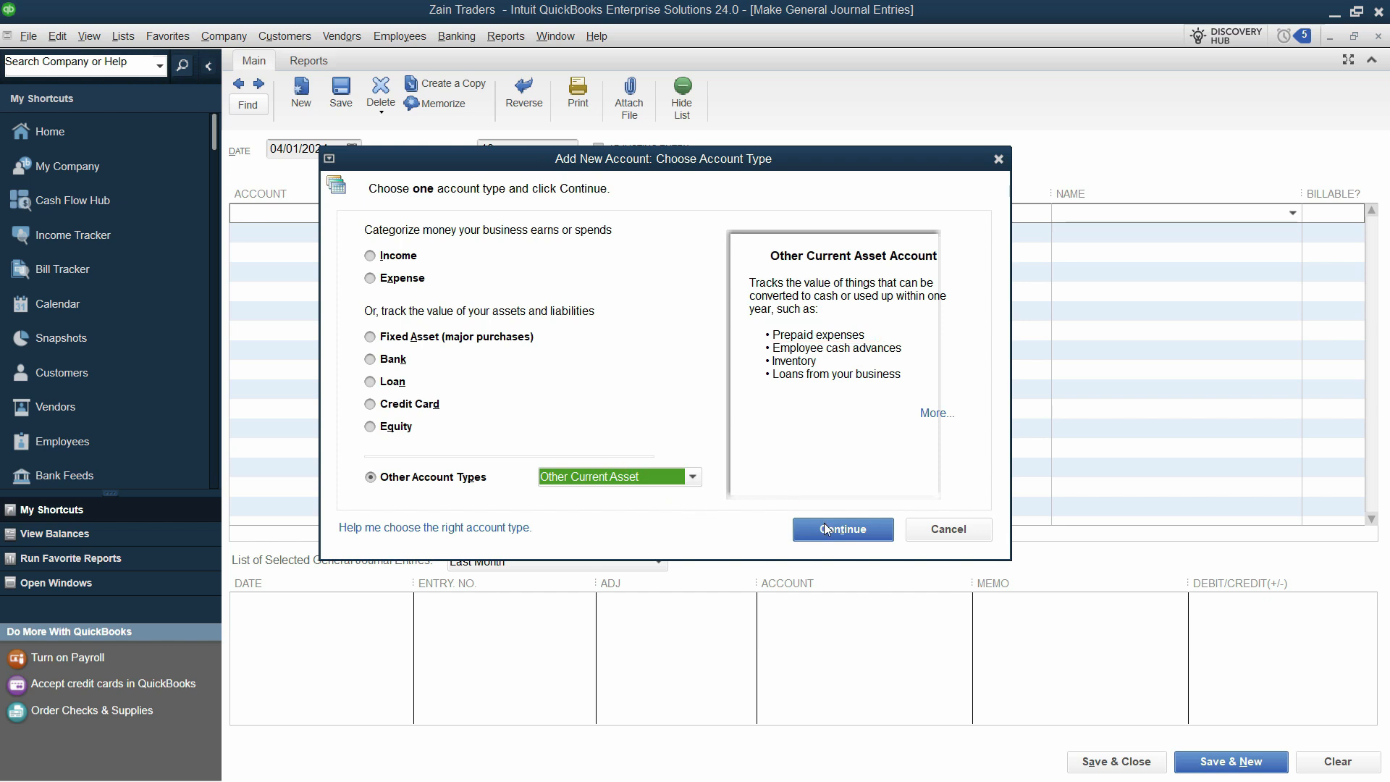
click(841, 530)
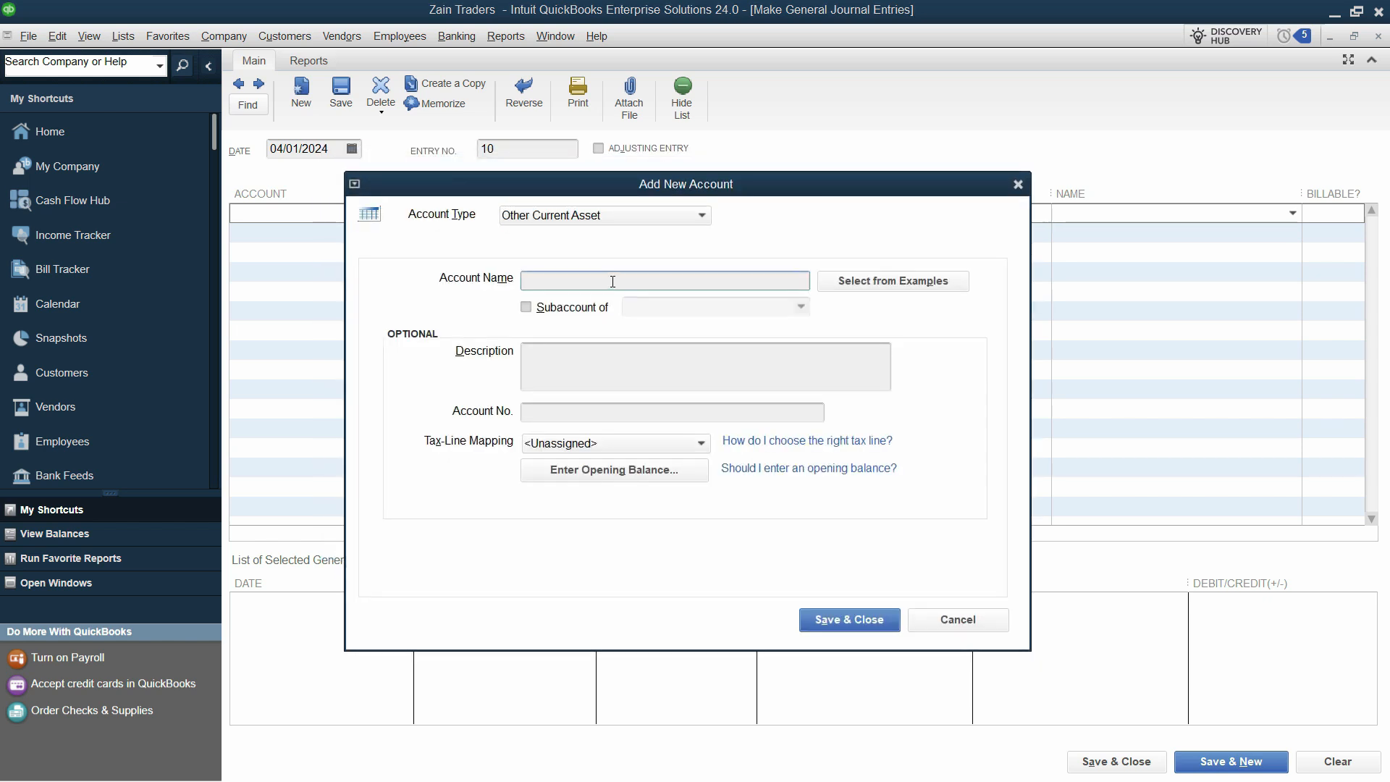
text(Prepa)
text(id Ex)
key(BackSpace)
key(BackSpace)
key(BackSpace)
text(yments)
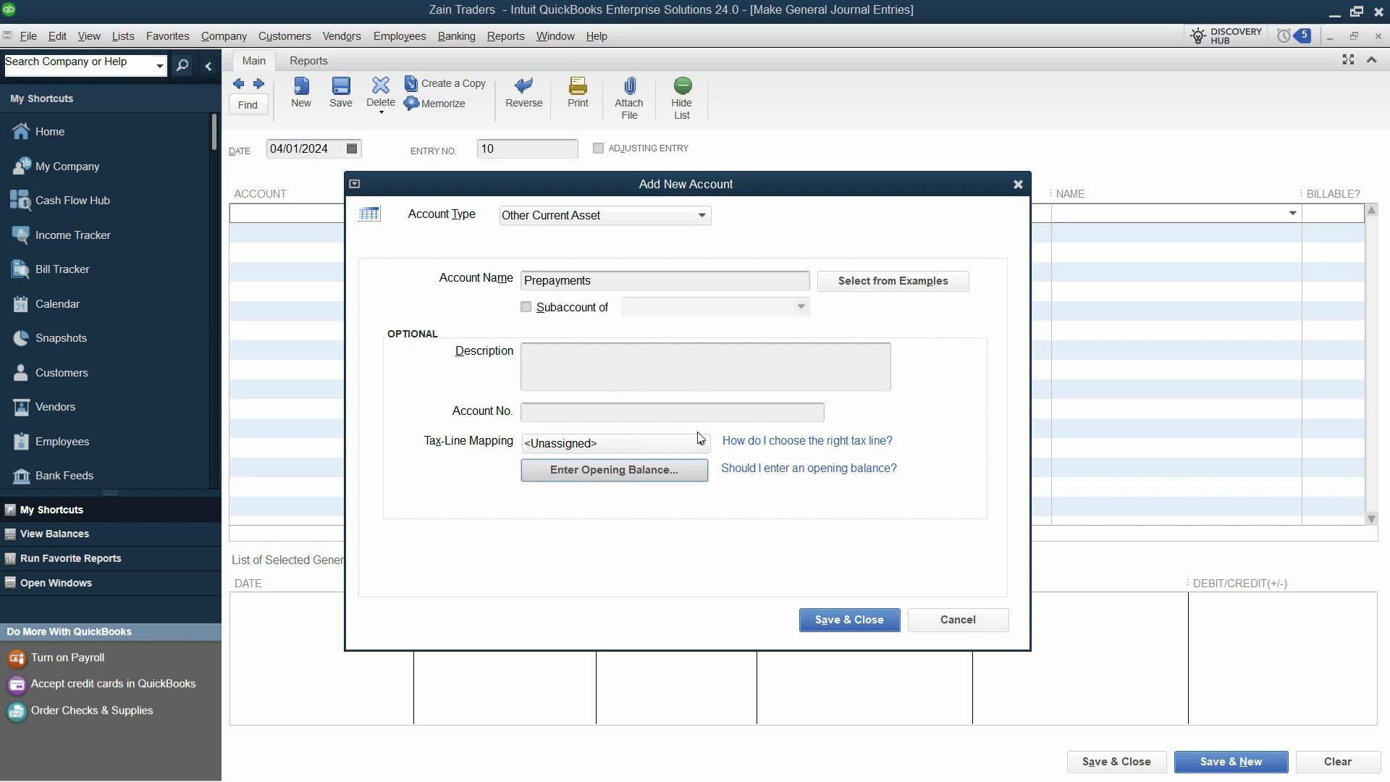
Save the Prepayments account, debit it 30000, and paste the Advance Rent memo
click(871, 619)
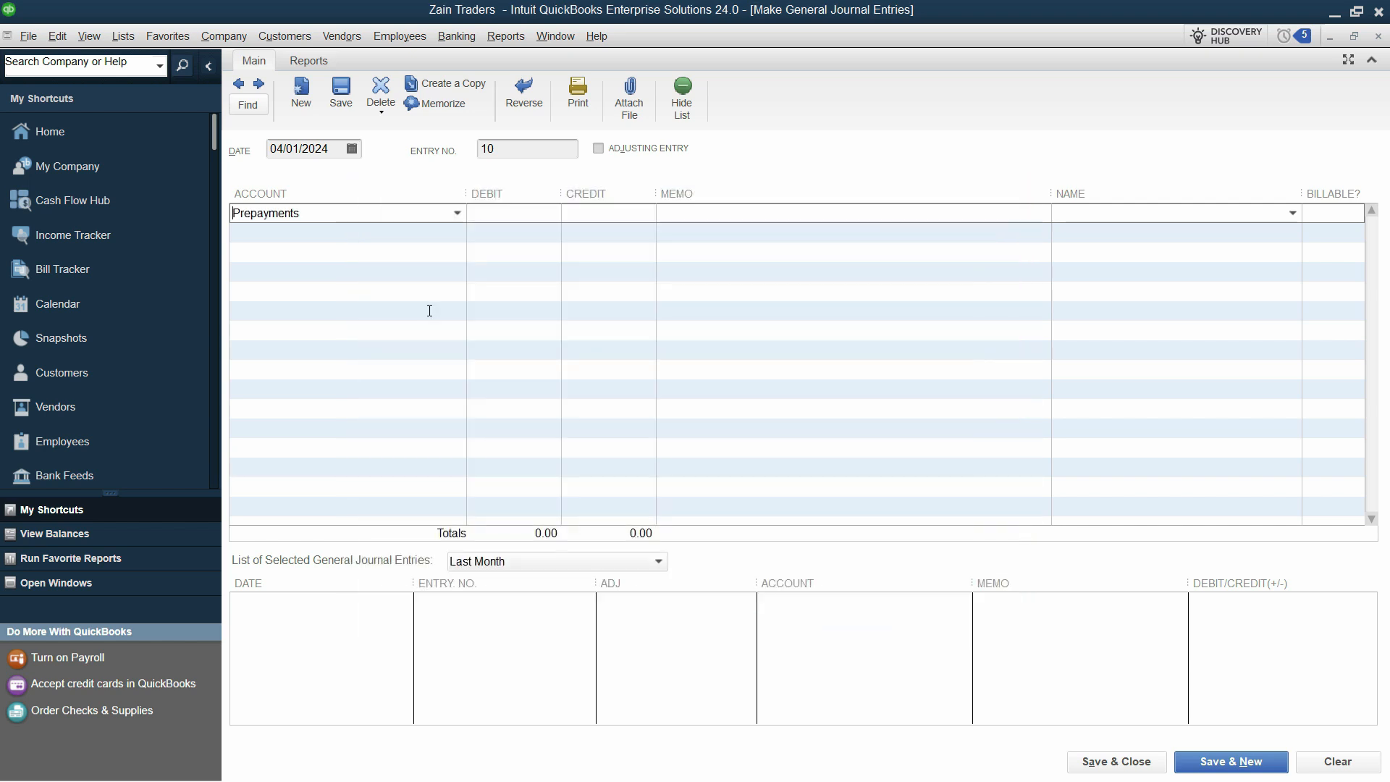
key(alt+Tab)
key(alt+Tab)
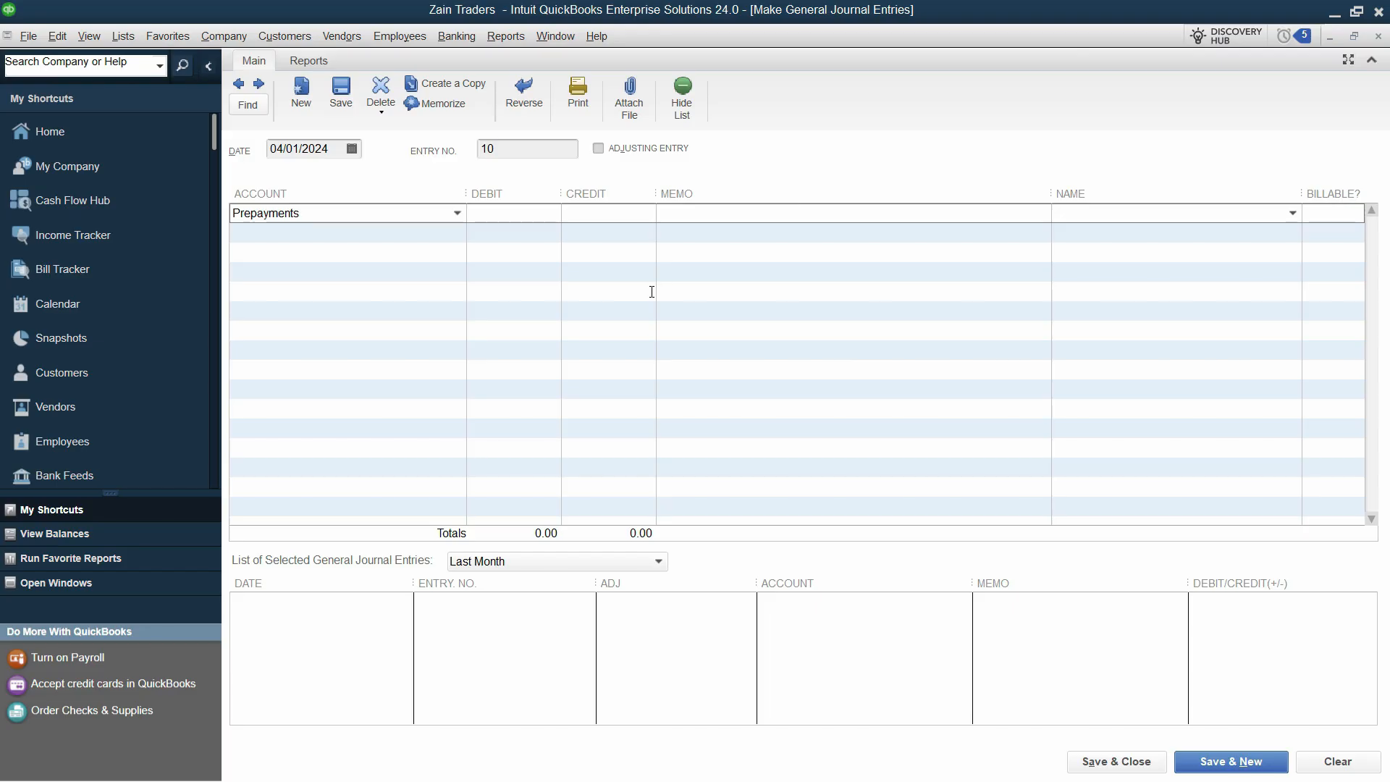
text(30000)
key(alt+Tab)
drag(313, 300, 375, 329)
key(ctrl+c)
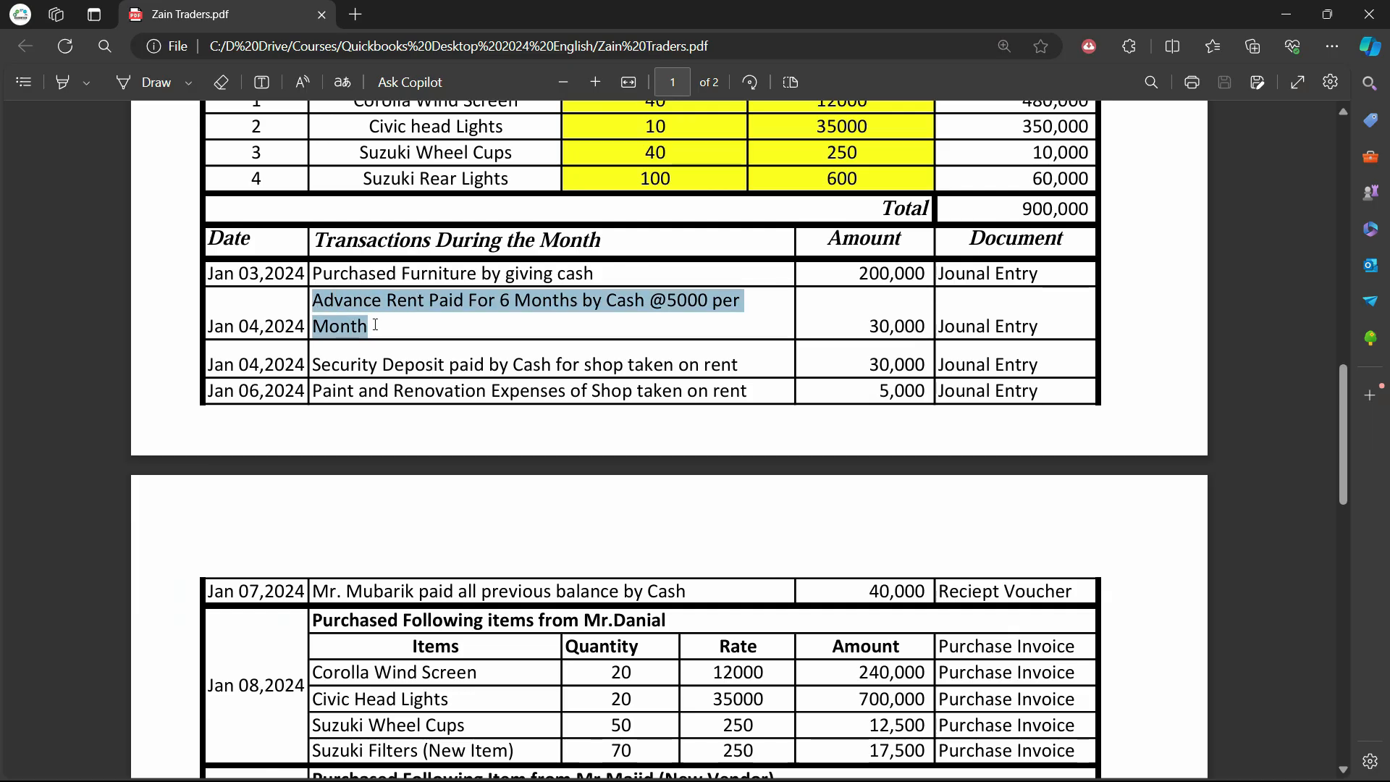
right_click(386, 331)
key(alt+Tab)
key(ctrl+v)
key(Tab)
key(Tab)
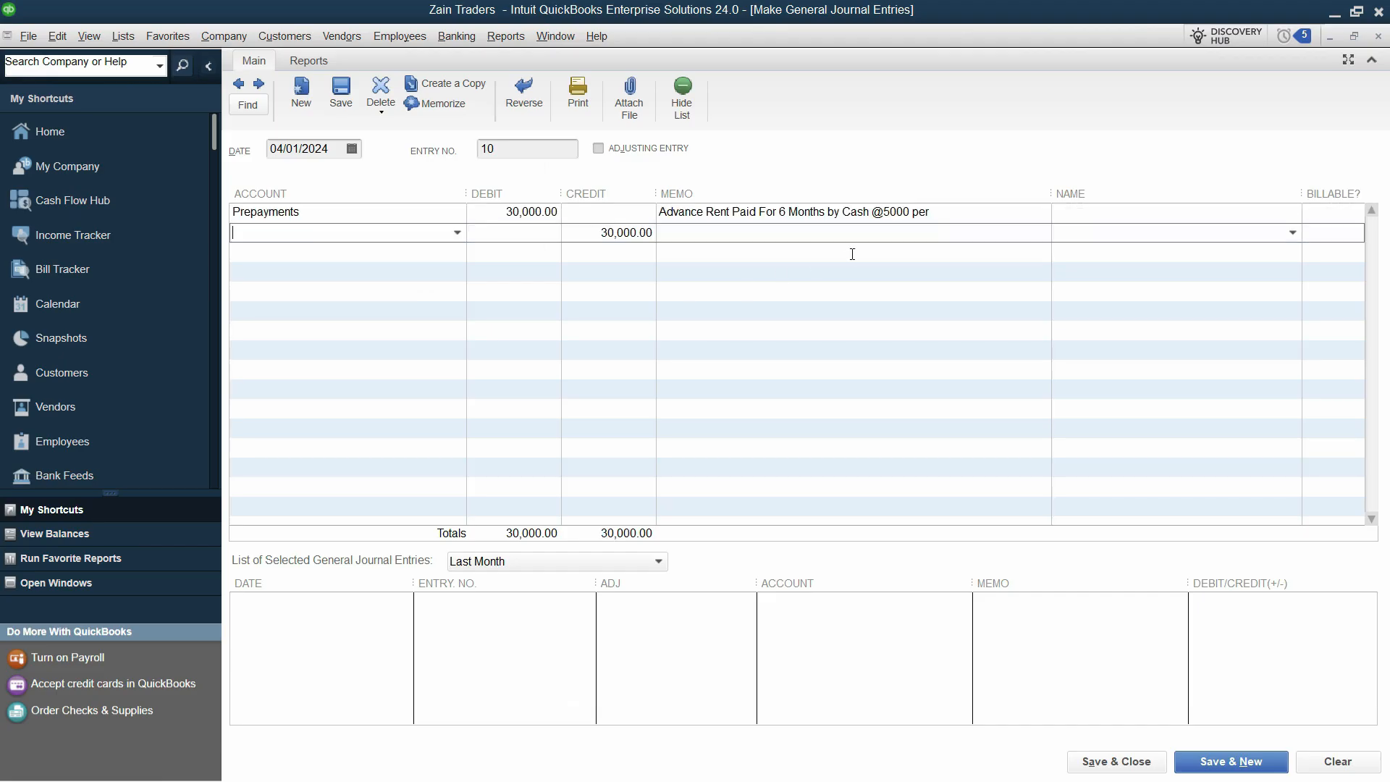
Credit Cash on line 2 and save entry 10
text(Cash)
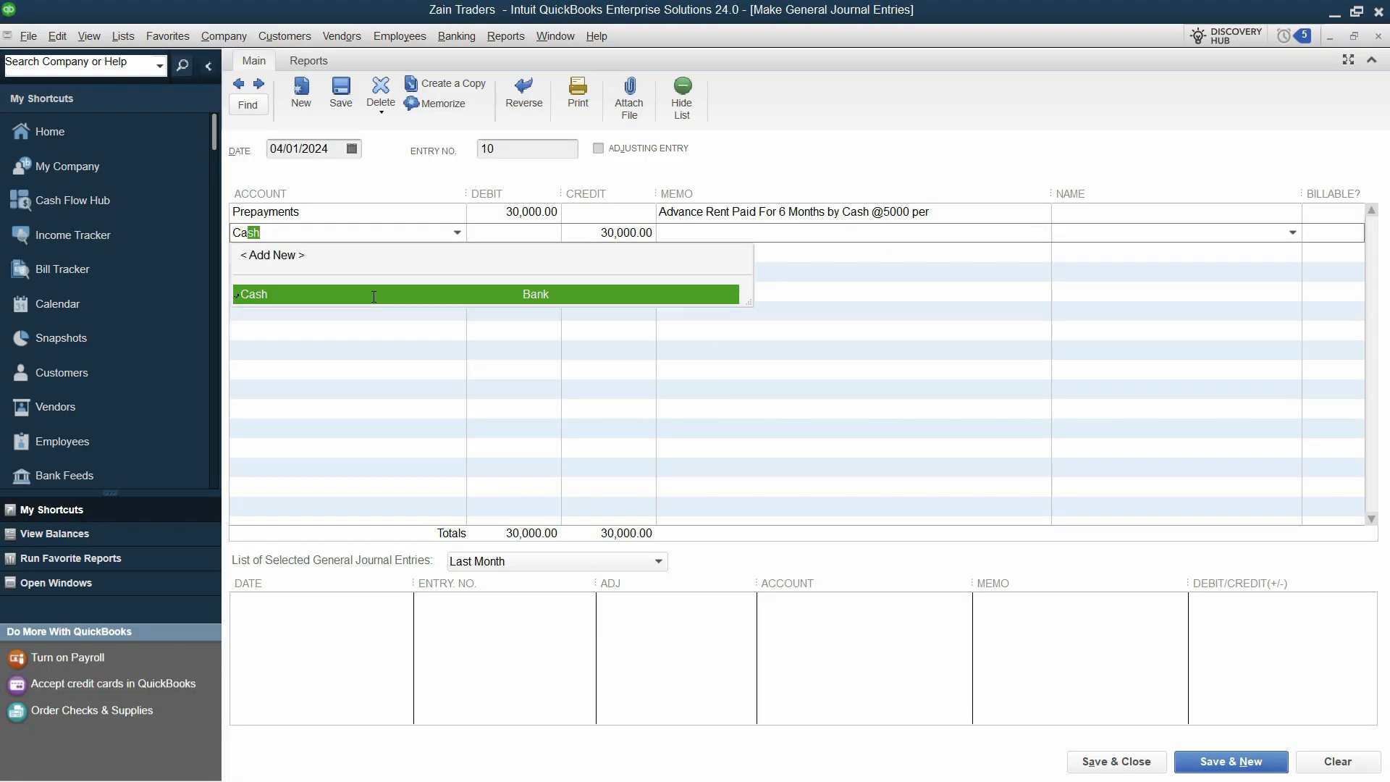
click(373, 294)
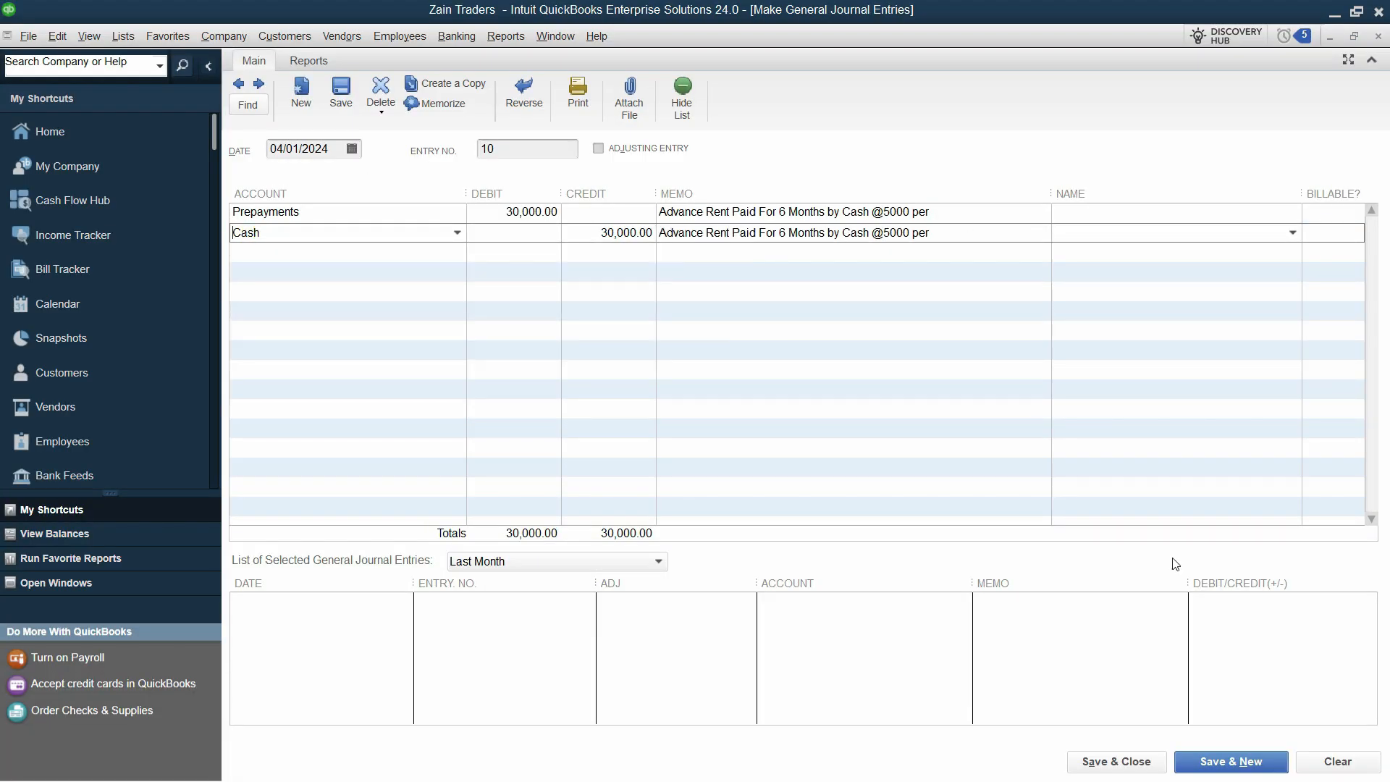
click(1224, 760)
key(alt+Tab)
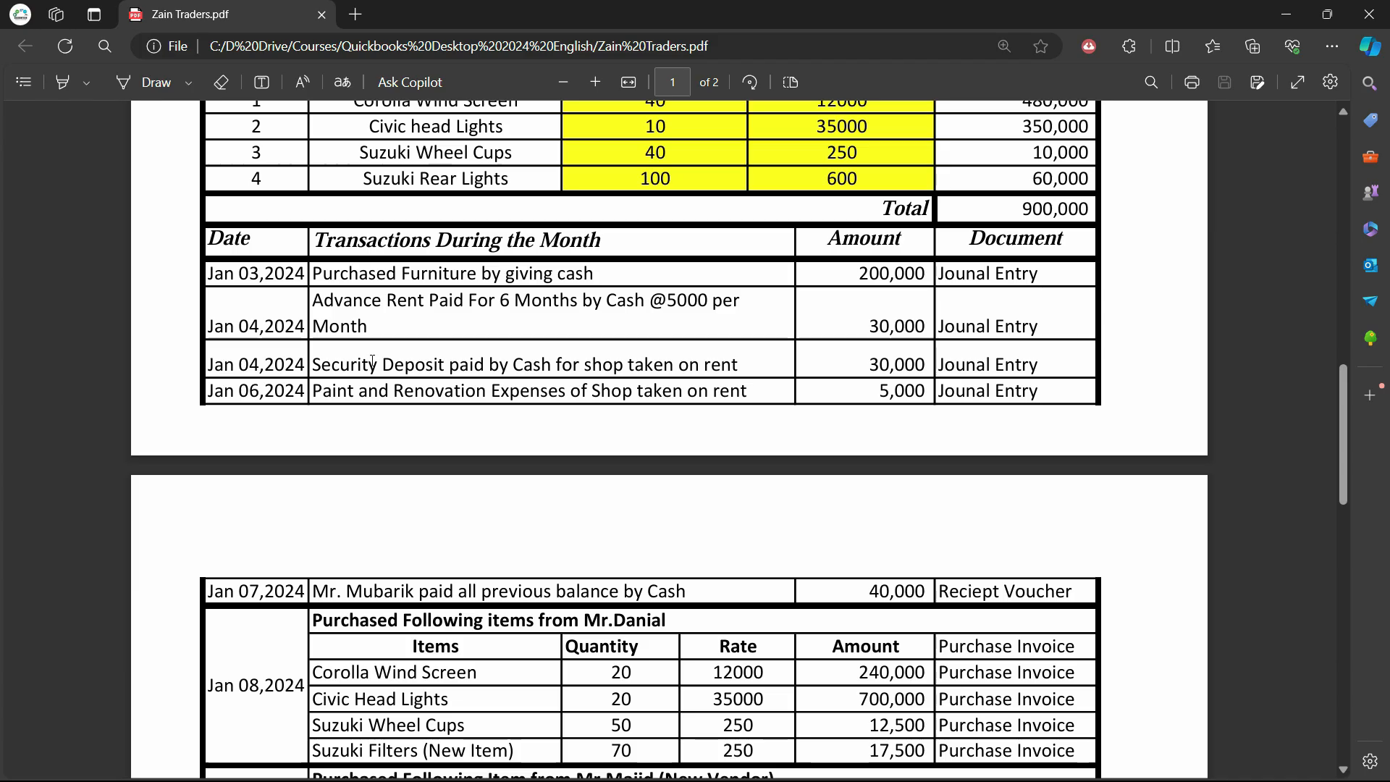
drag(442, 365, 332, 365)
click(577, 365)
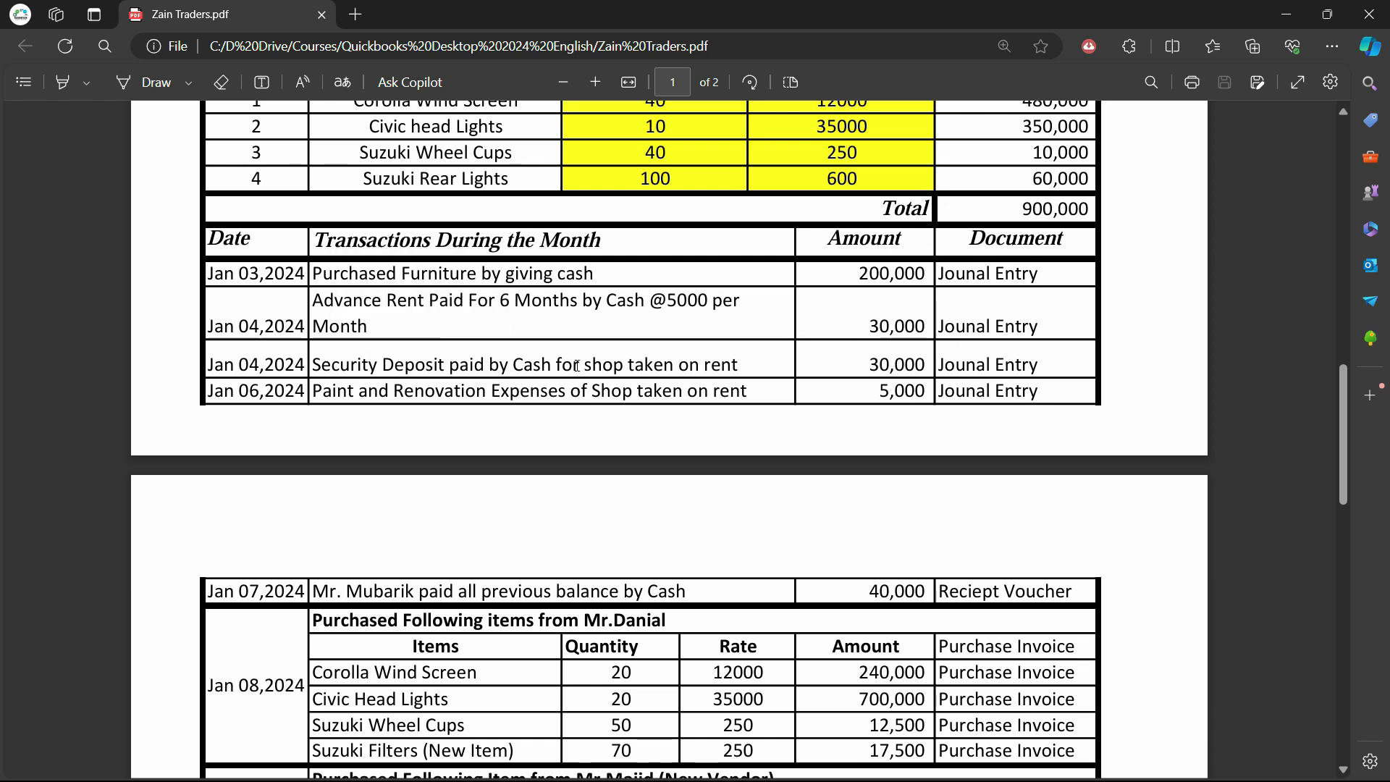
drag(446, 365, 315, 360)
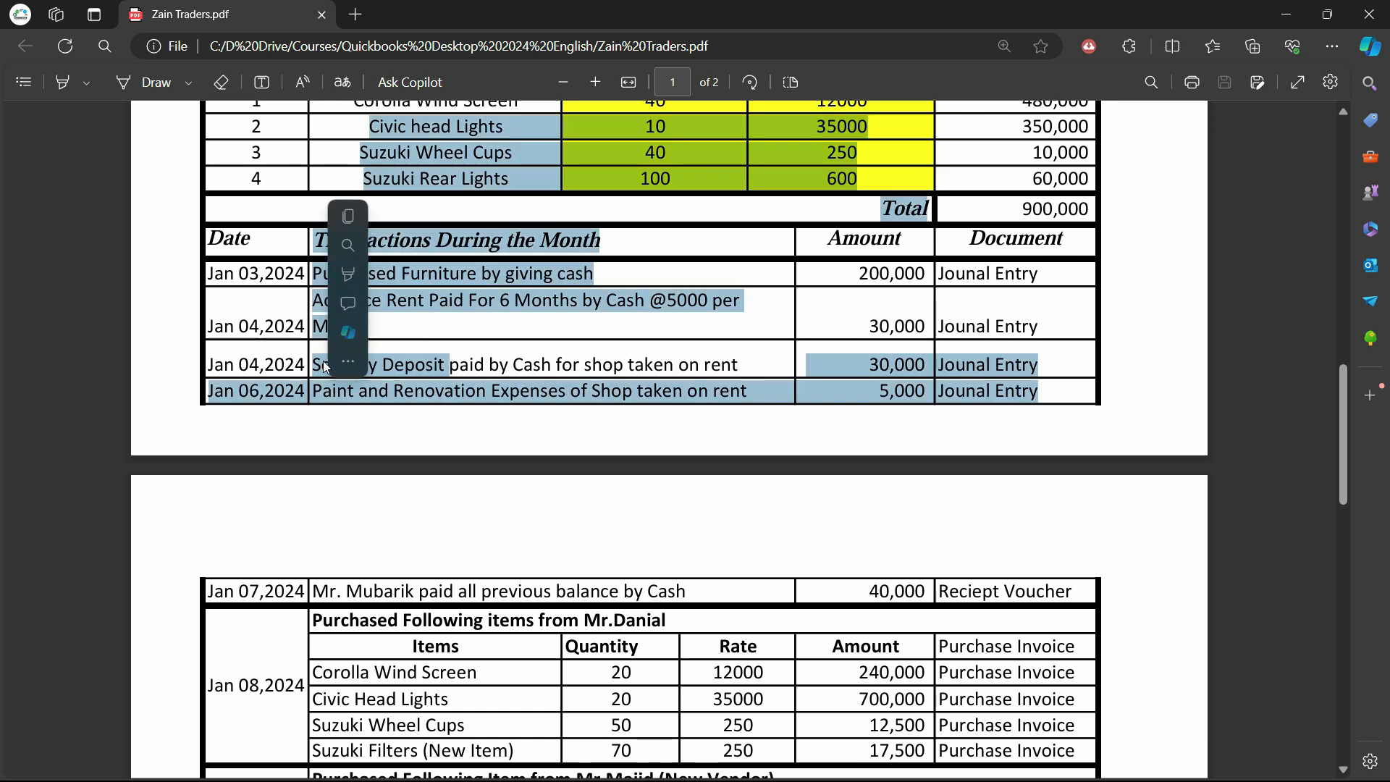
click(457, 359)
drag(444, 365, 318, 369)
click(329, 369)
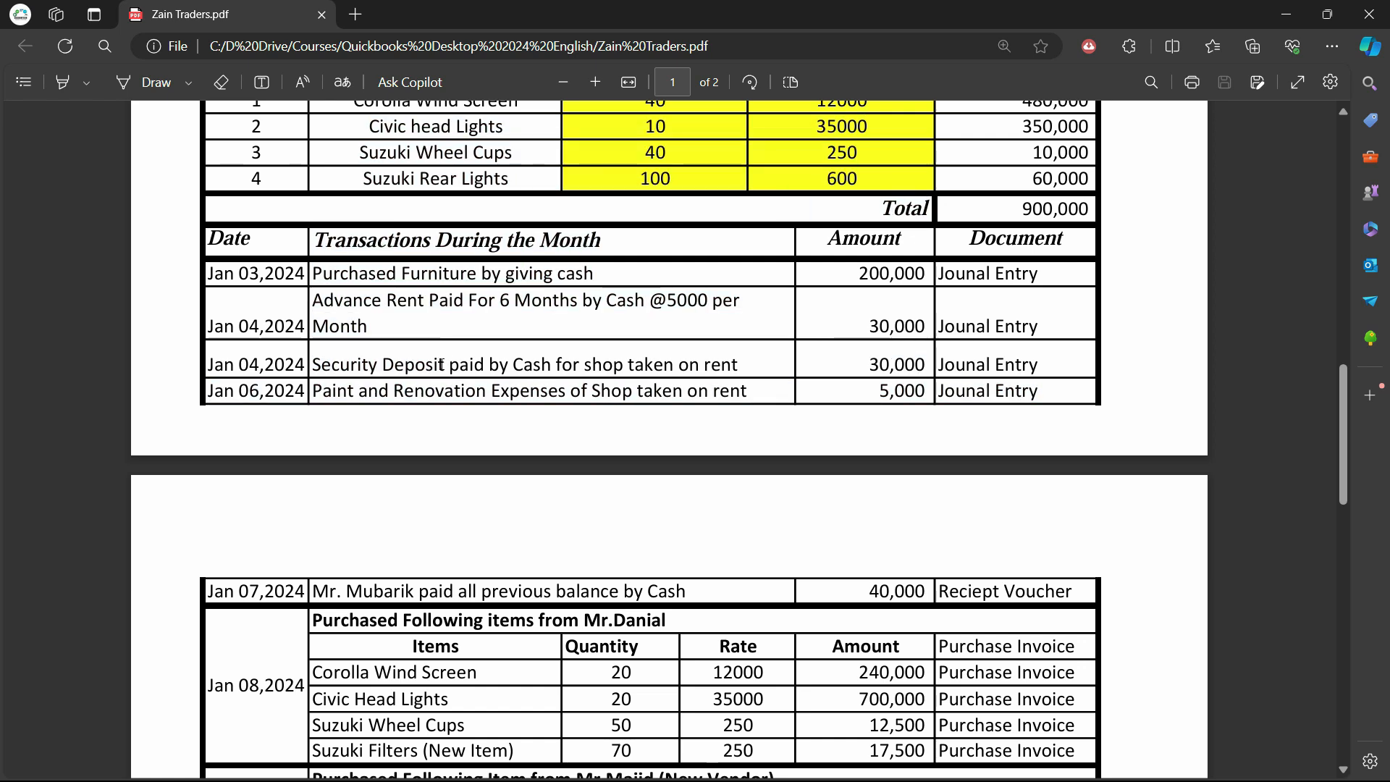
drag(445, 365, 455, 309)
right_click(455, 309)
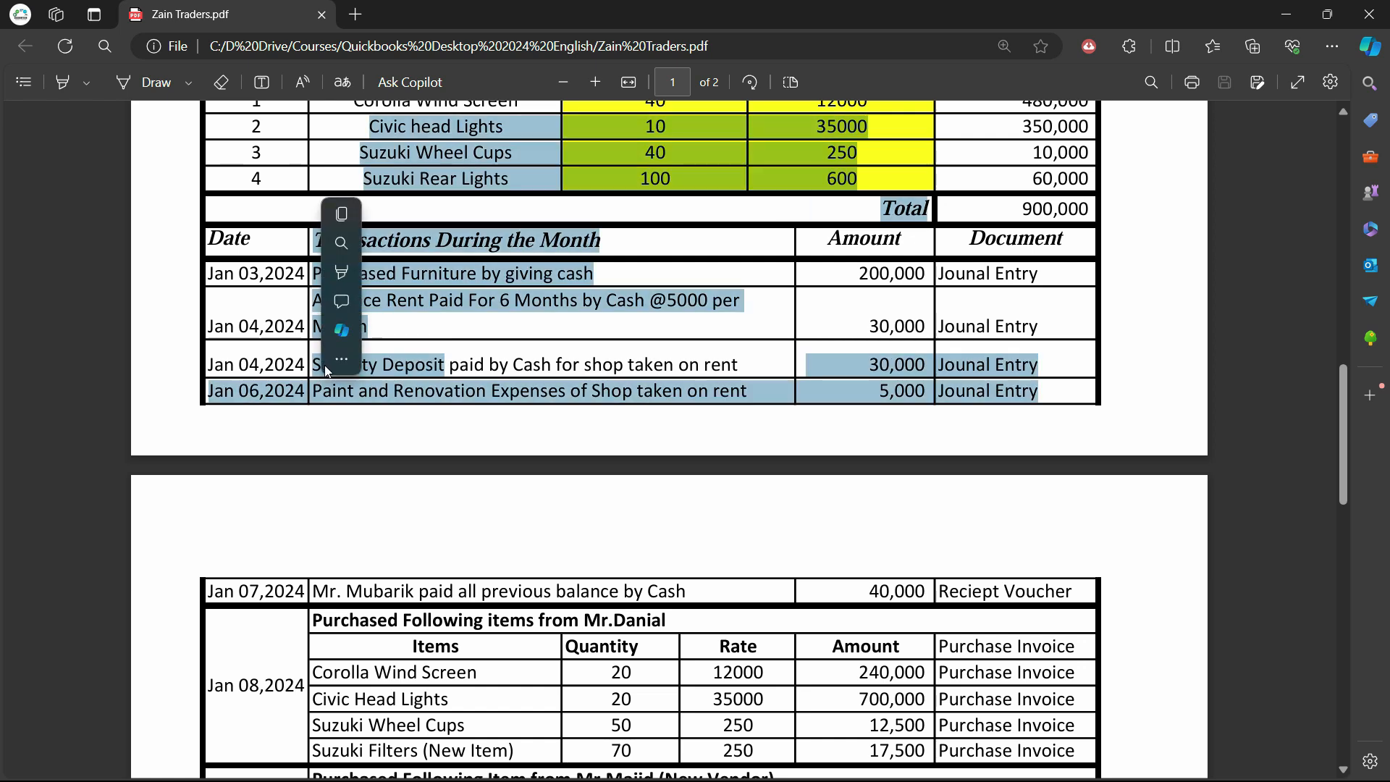
click(467, 302)
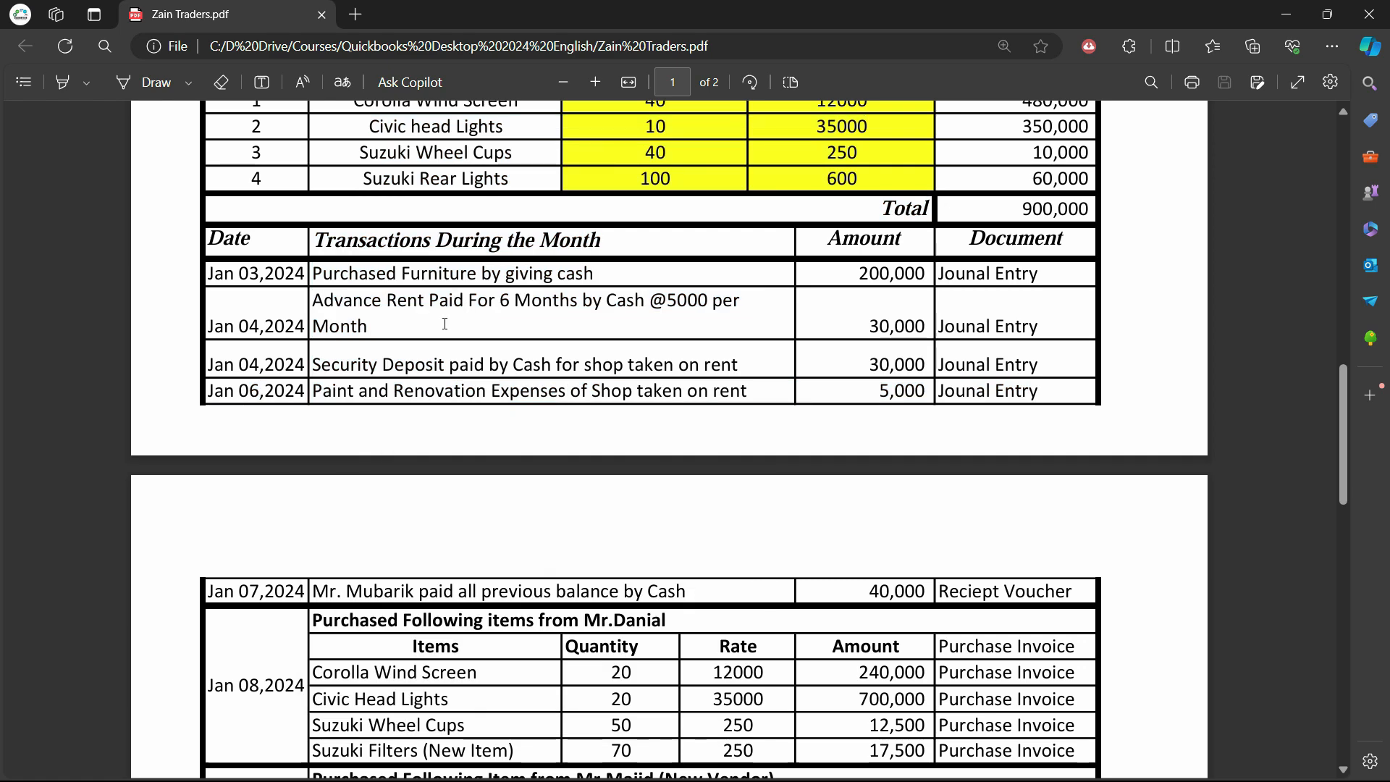
drag(446, 366, 308, 372)
right_click(308, 373)
click(412, 363)
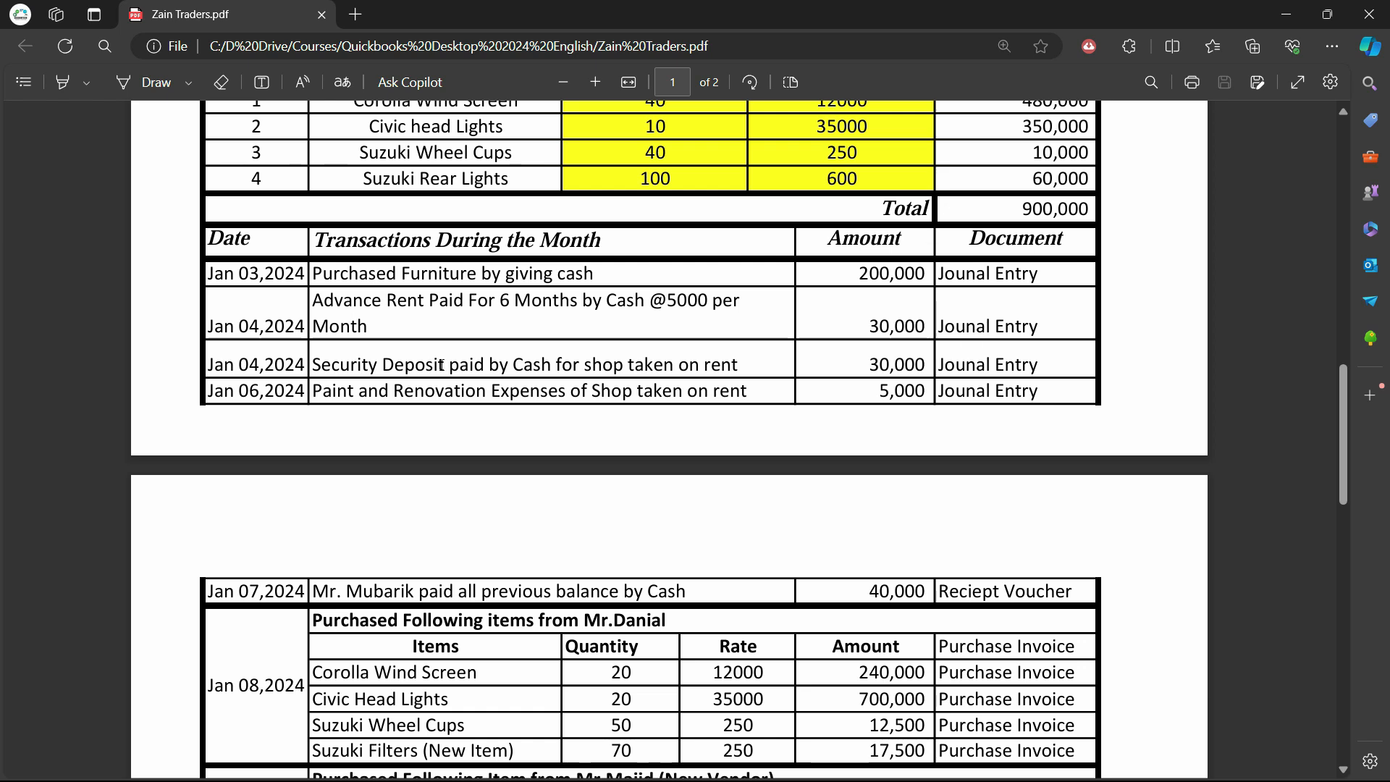
drag(440, 364, 354, 359)
right_click(354, 359)
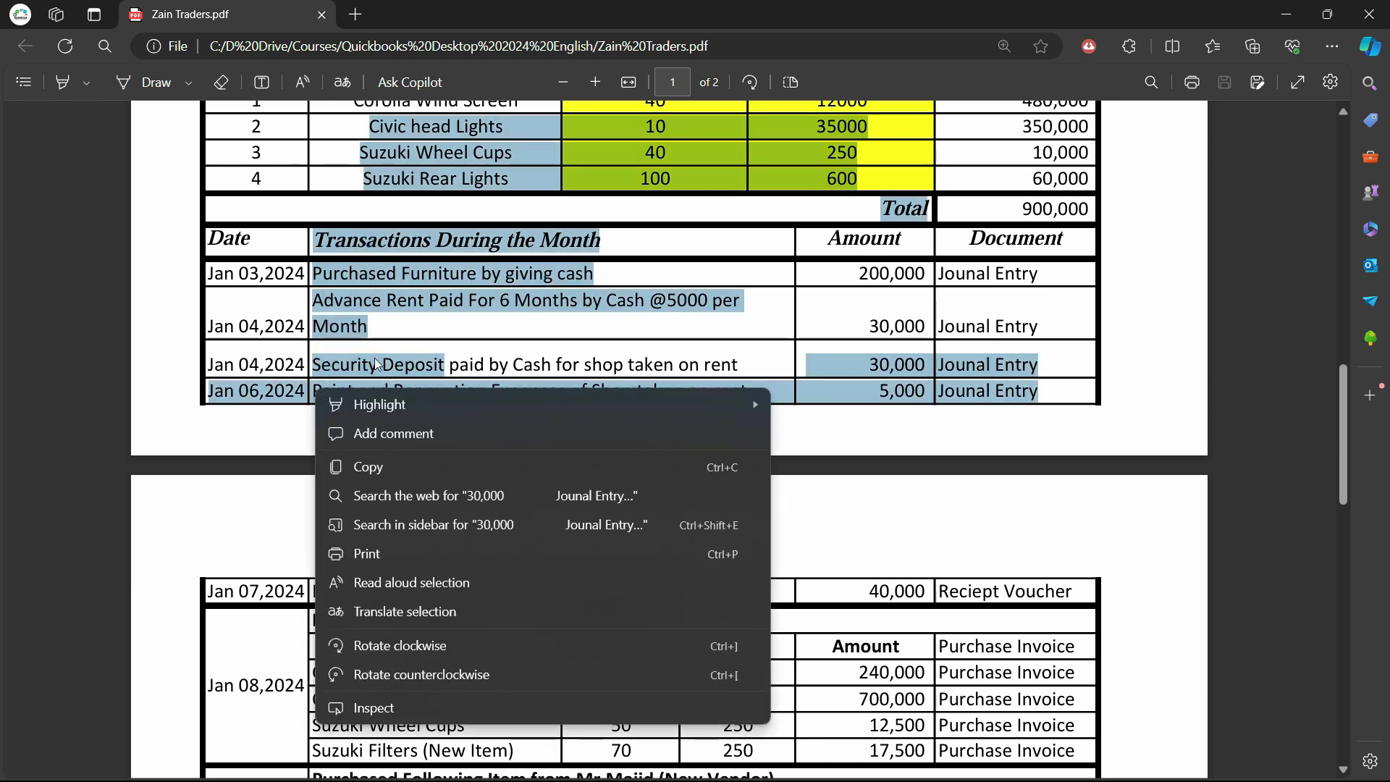
drag(443, 364, 317, 367)
right_click(337, 359)
click(406, 364)
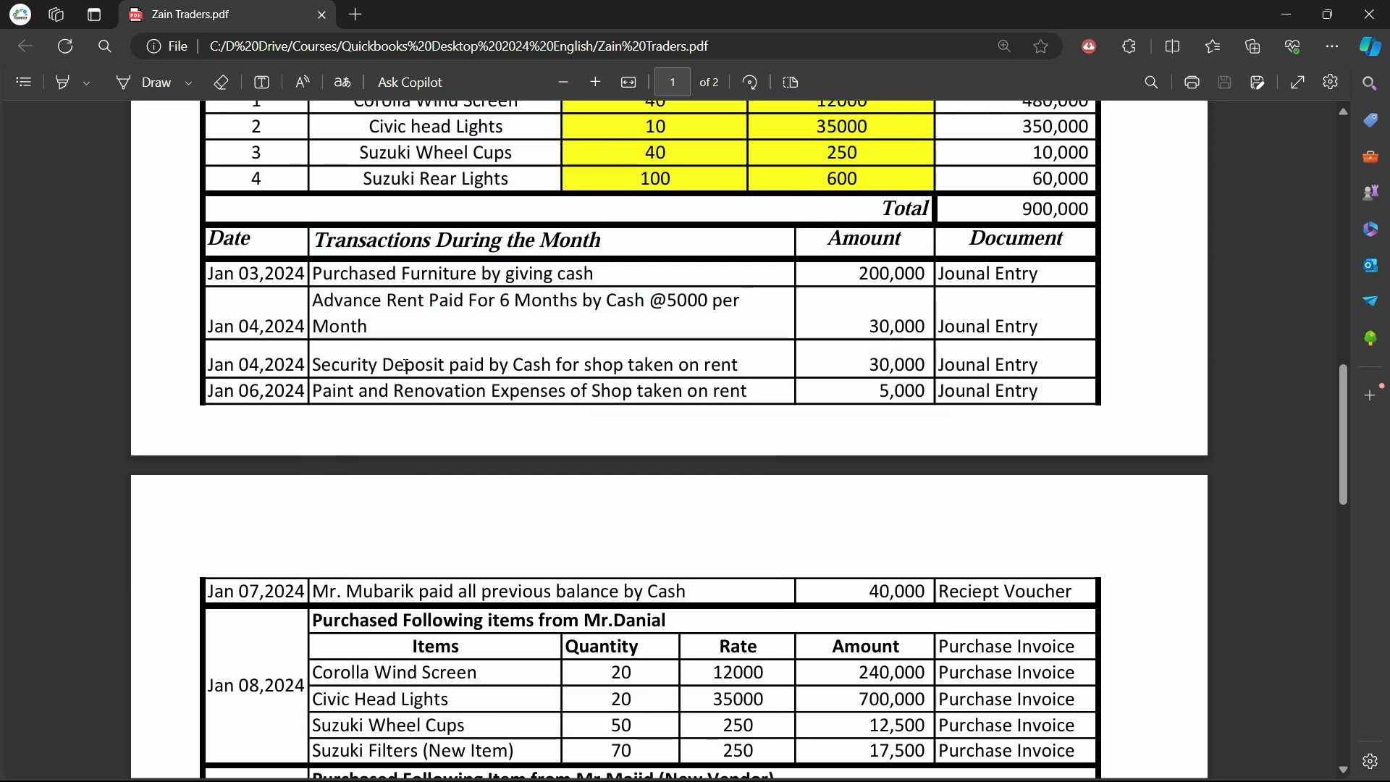
drag(450, 364, 369, 364)
scroll(445, 443, up, 1)
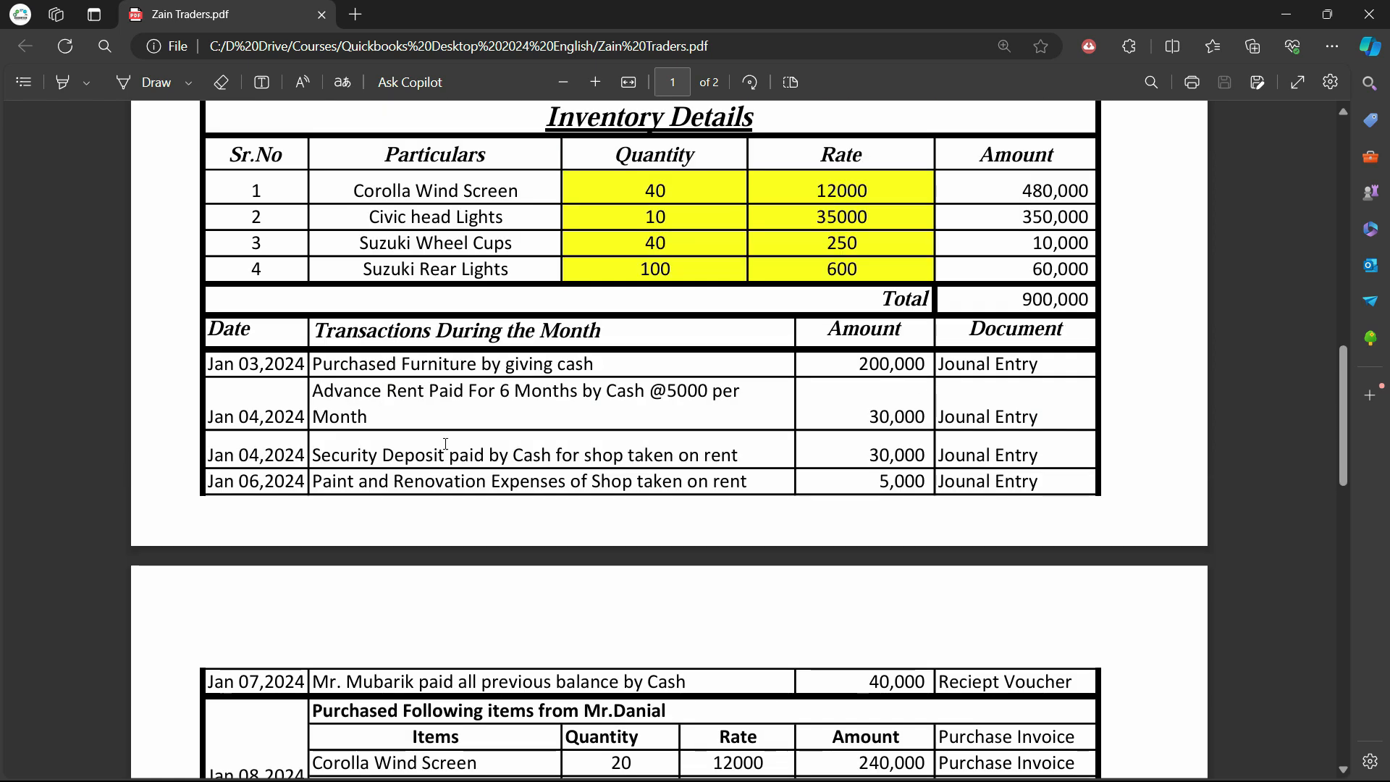
scroll(472, 369, up, 9)
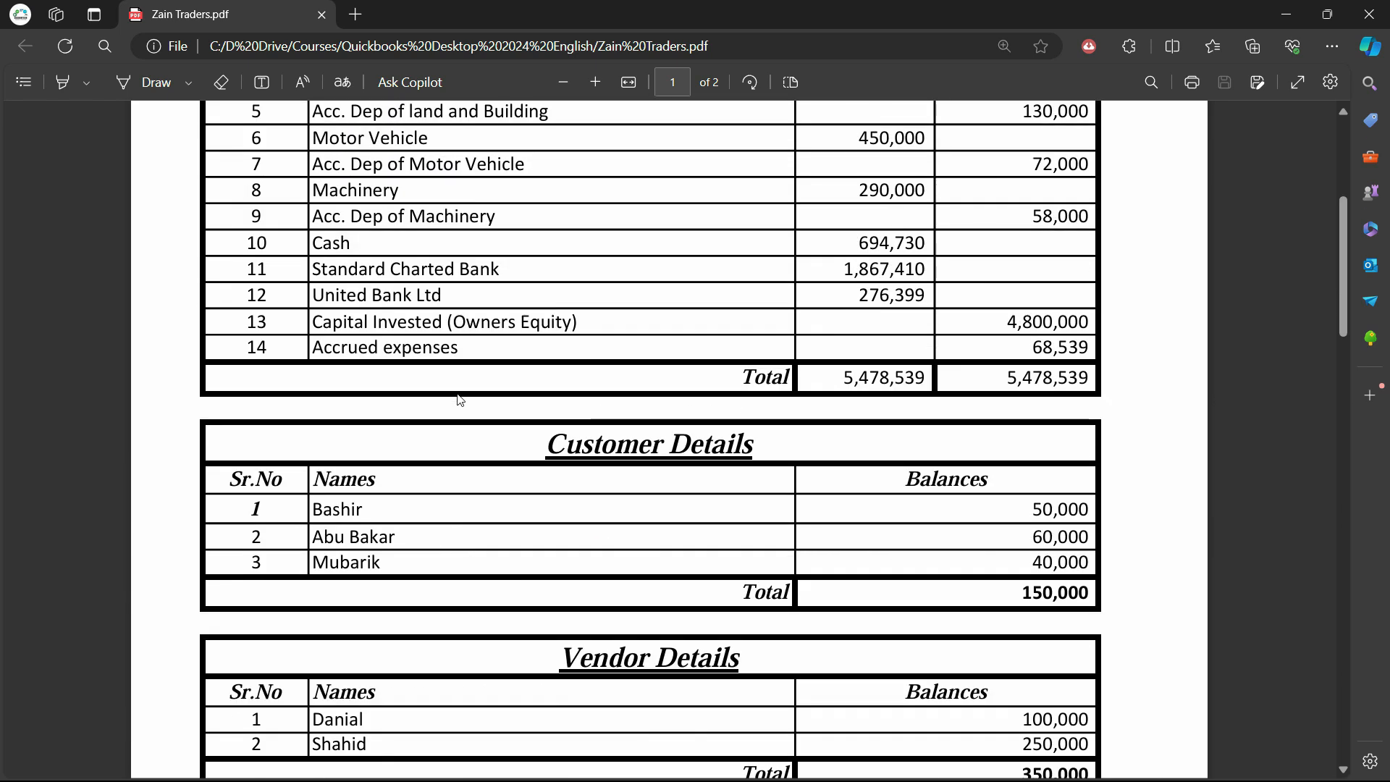
scroll(460, 399, down, 8)
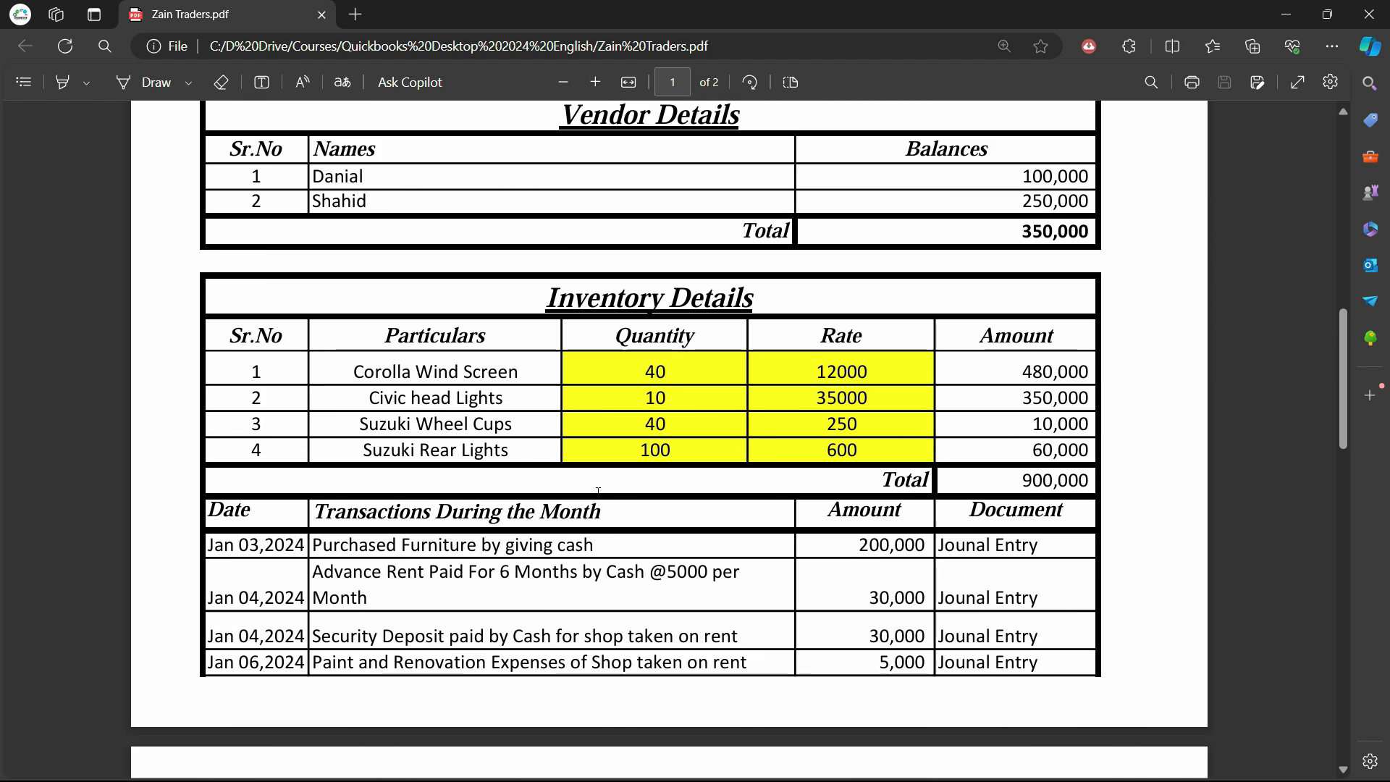
drag(386, 368, 498, 422)
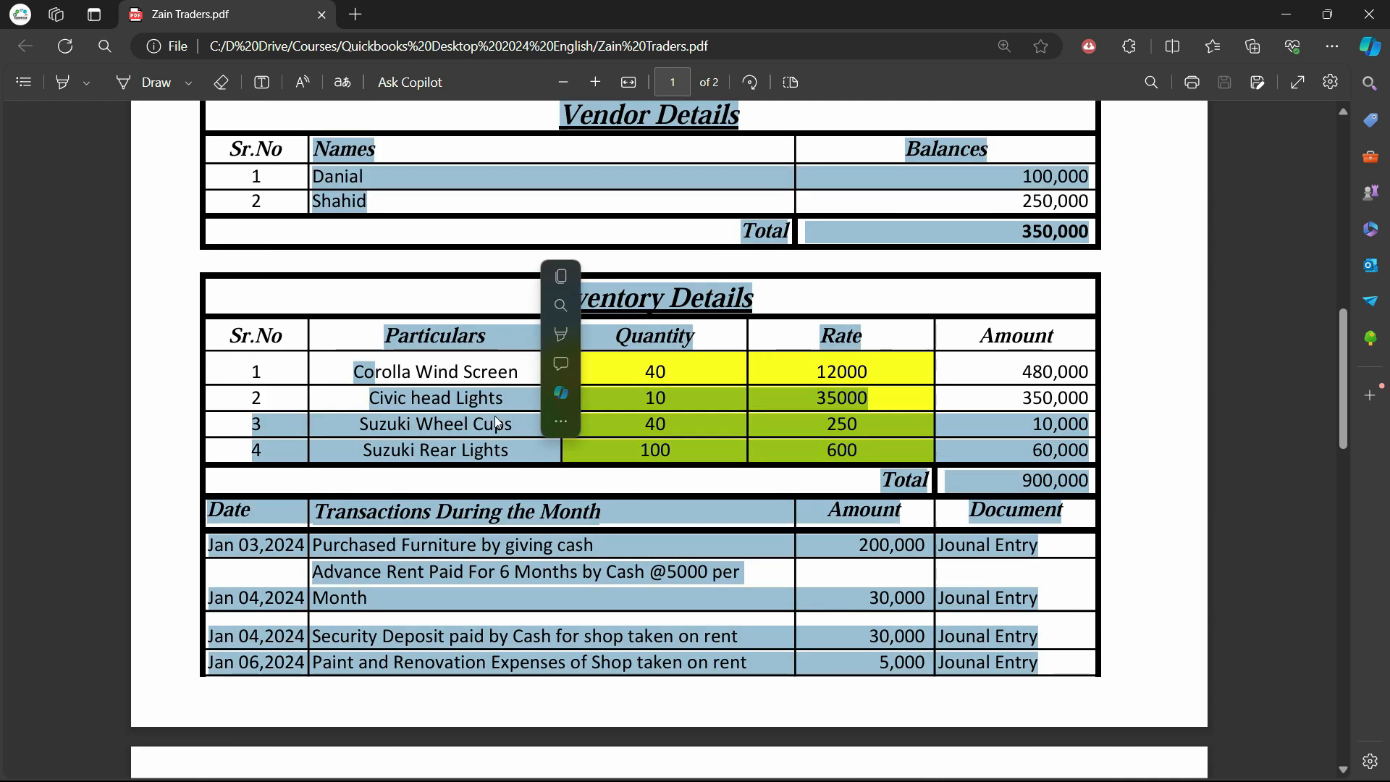
click(498, 383)
scroll(525, 408, up, 1)
scroll(521, 403, up, 10)
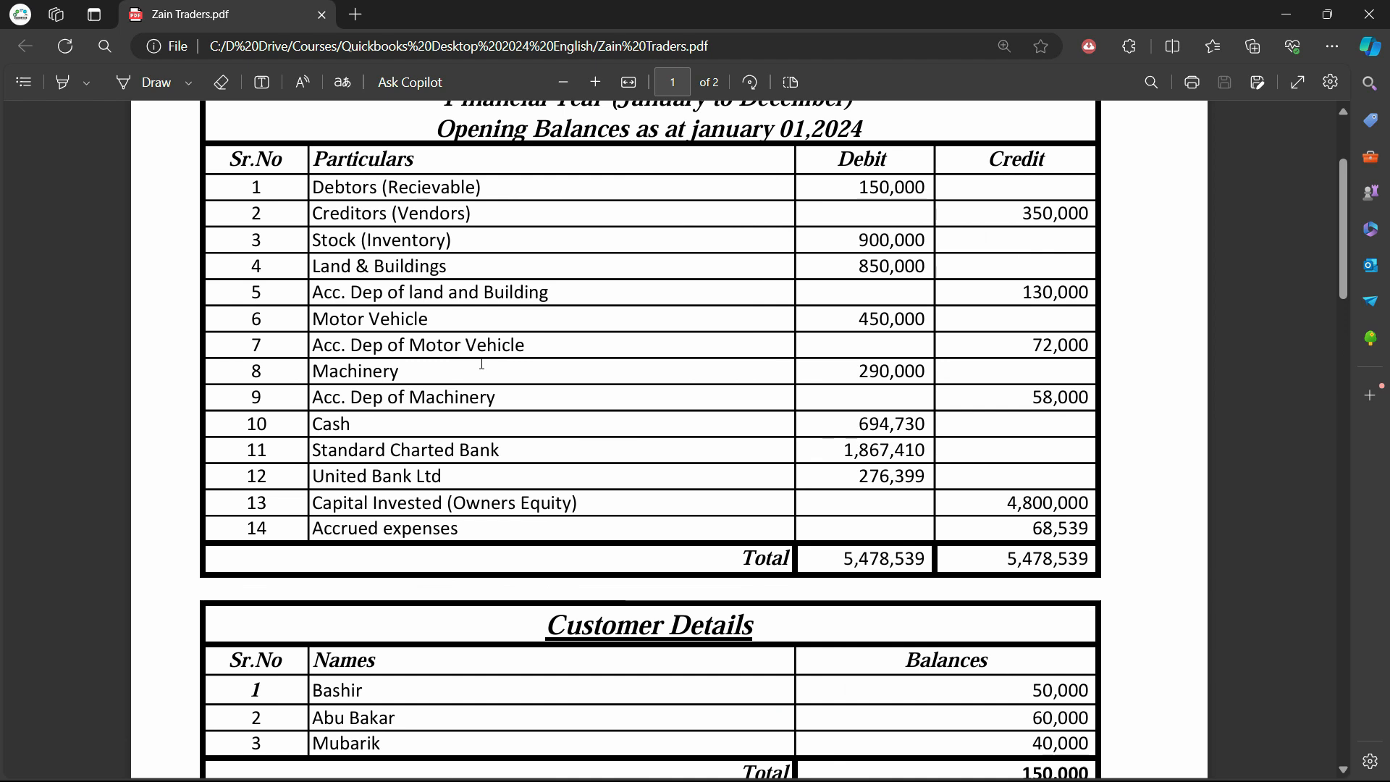
scroll(515, 382, down, 11)
scroll(516, 382, down, 3)
scroll(515, 382, up, 2)
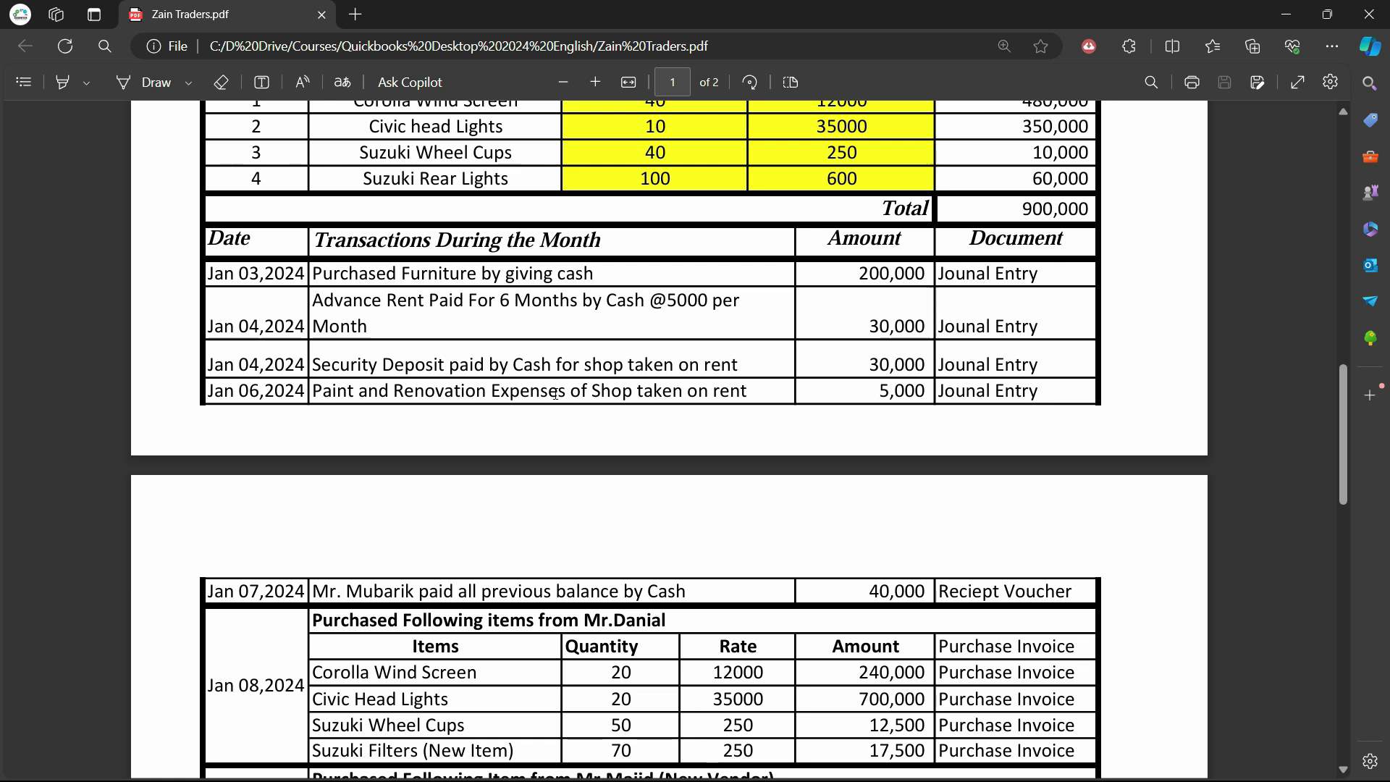
scroll(671, 556, up, 2)
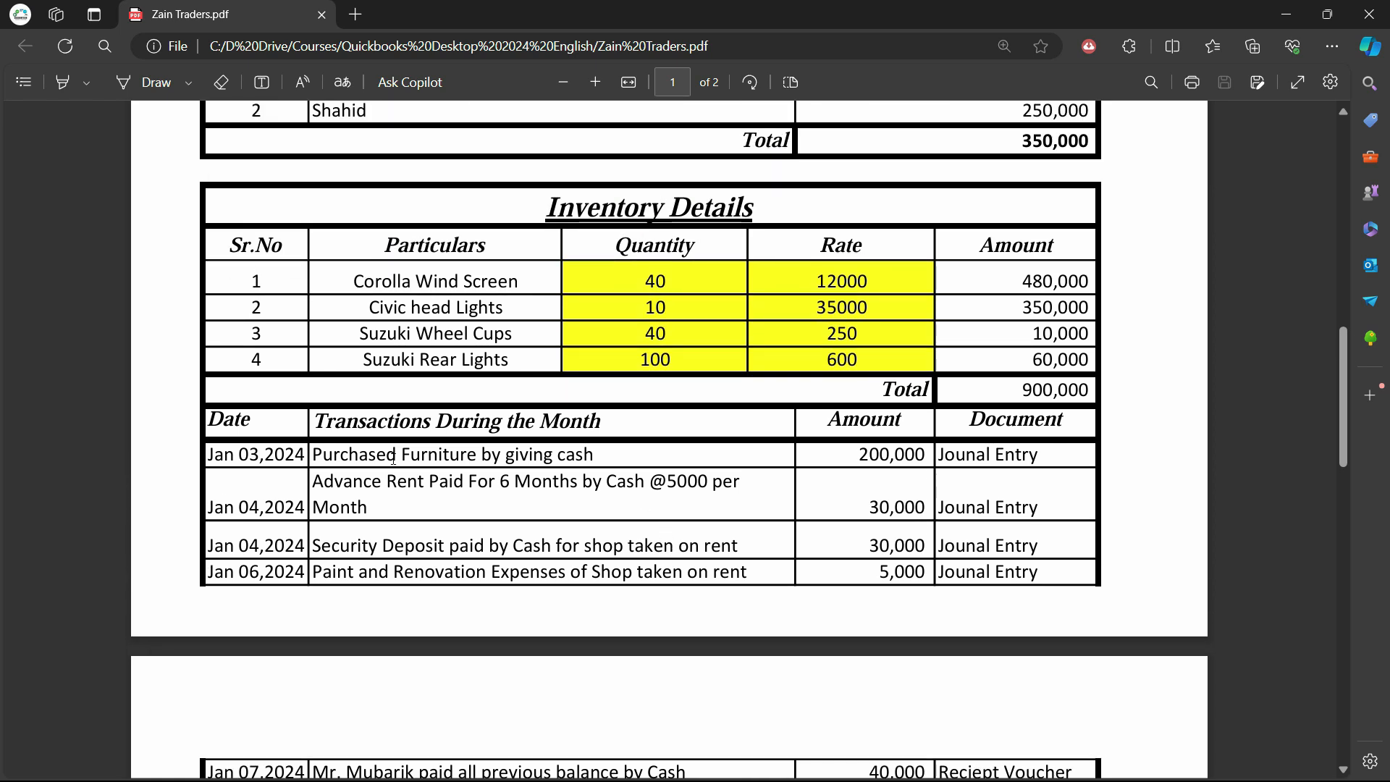
scroll(393, 458, up, 6)
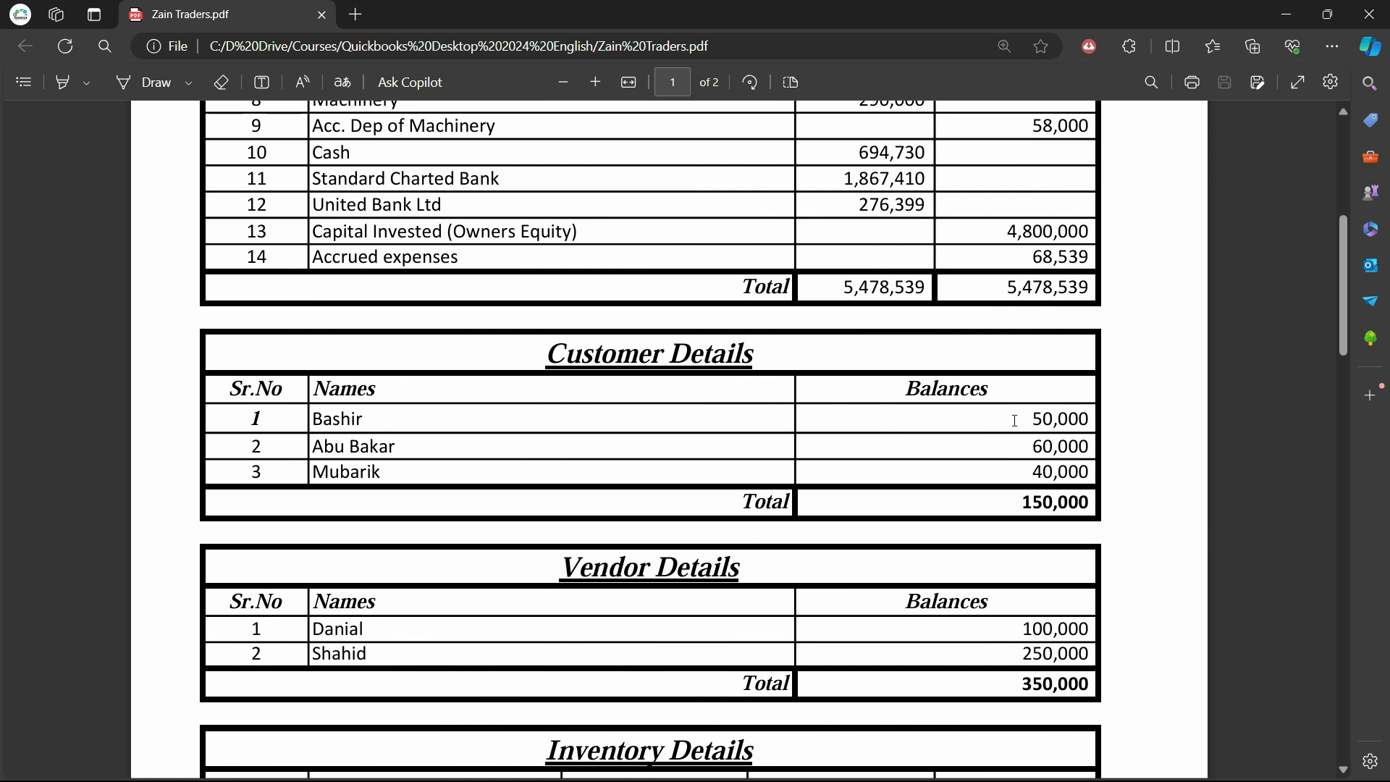
drag(1014, 420, 1084, 422)
click(1064, 426)
scroll(1042, 432, up, 2)
scroll(1036, 438, down, 3)
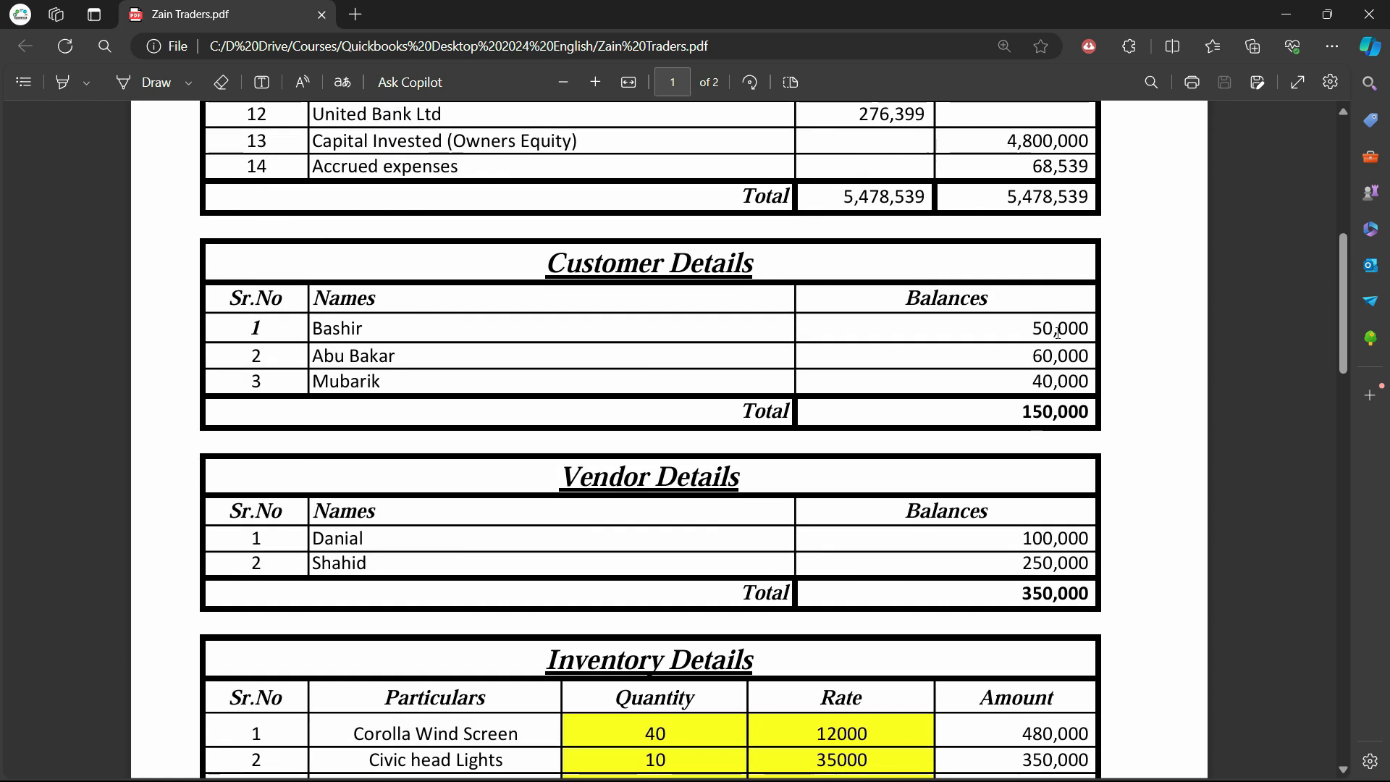
drag(1056, 335, 1089, 330)
scroll(432, 565, down, 2)
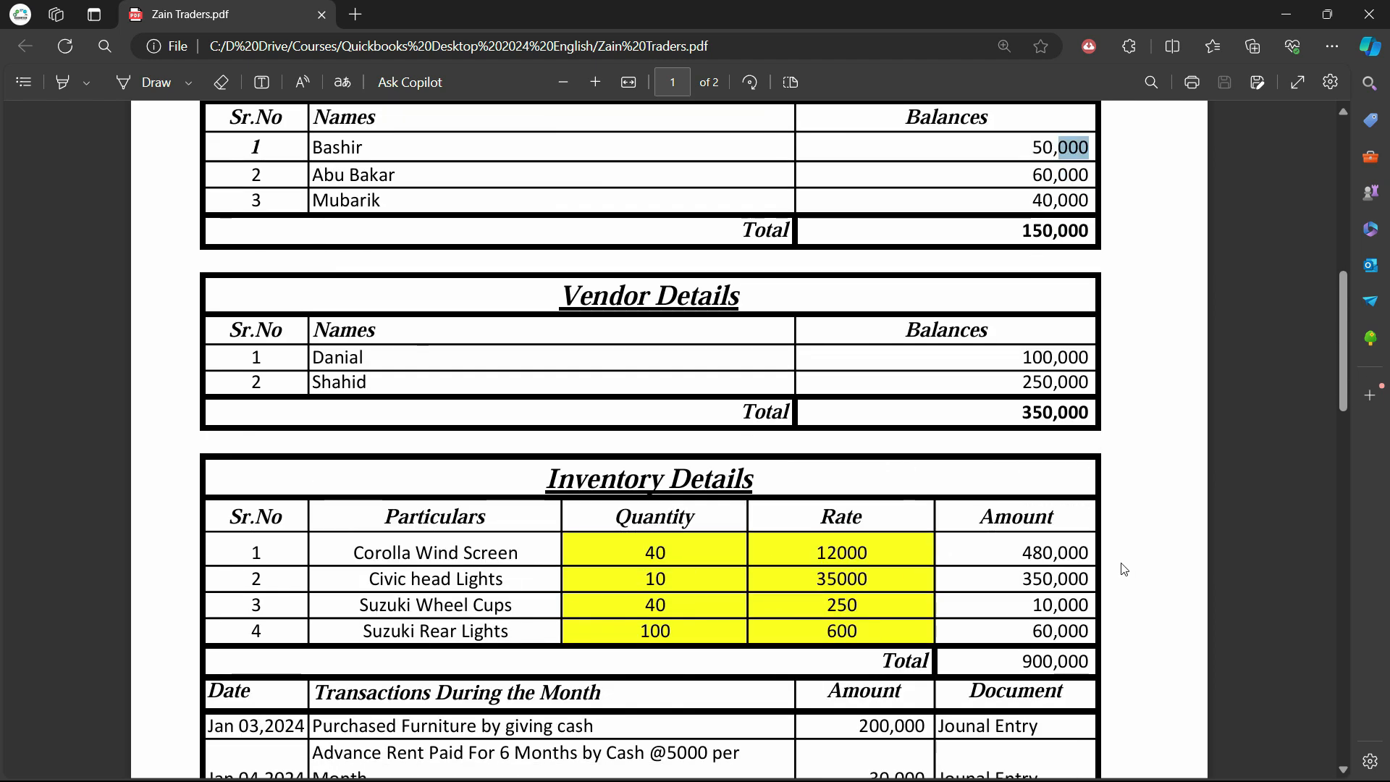
scroll(1065, 558, down, 2)
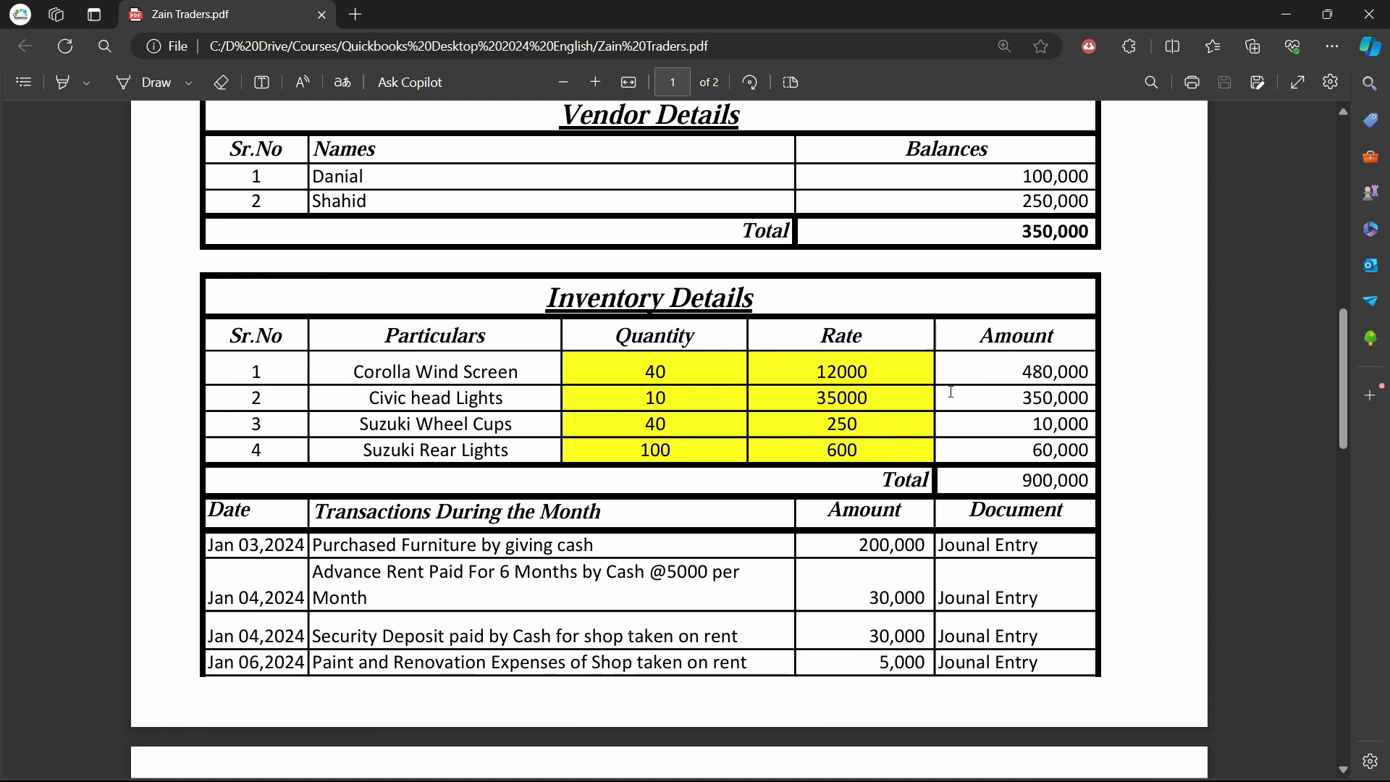
scroll(610, 447, down, 2)
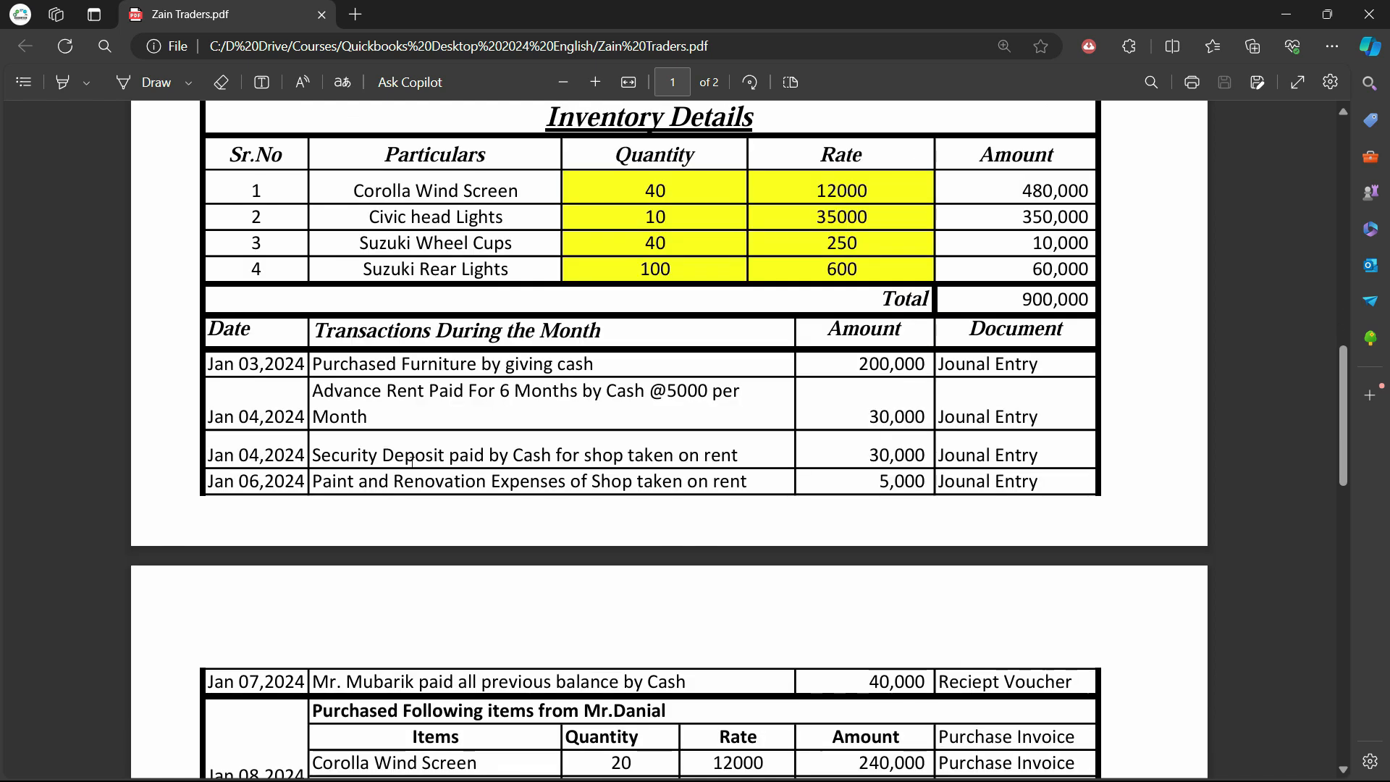
drag(442, 454, 318, 456)
right_click(324, 457)
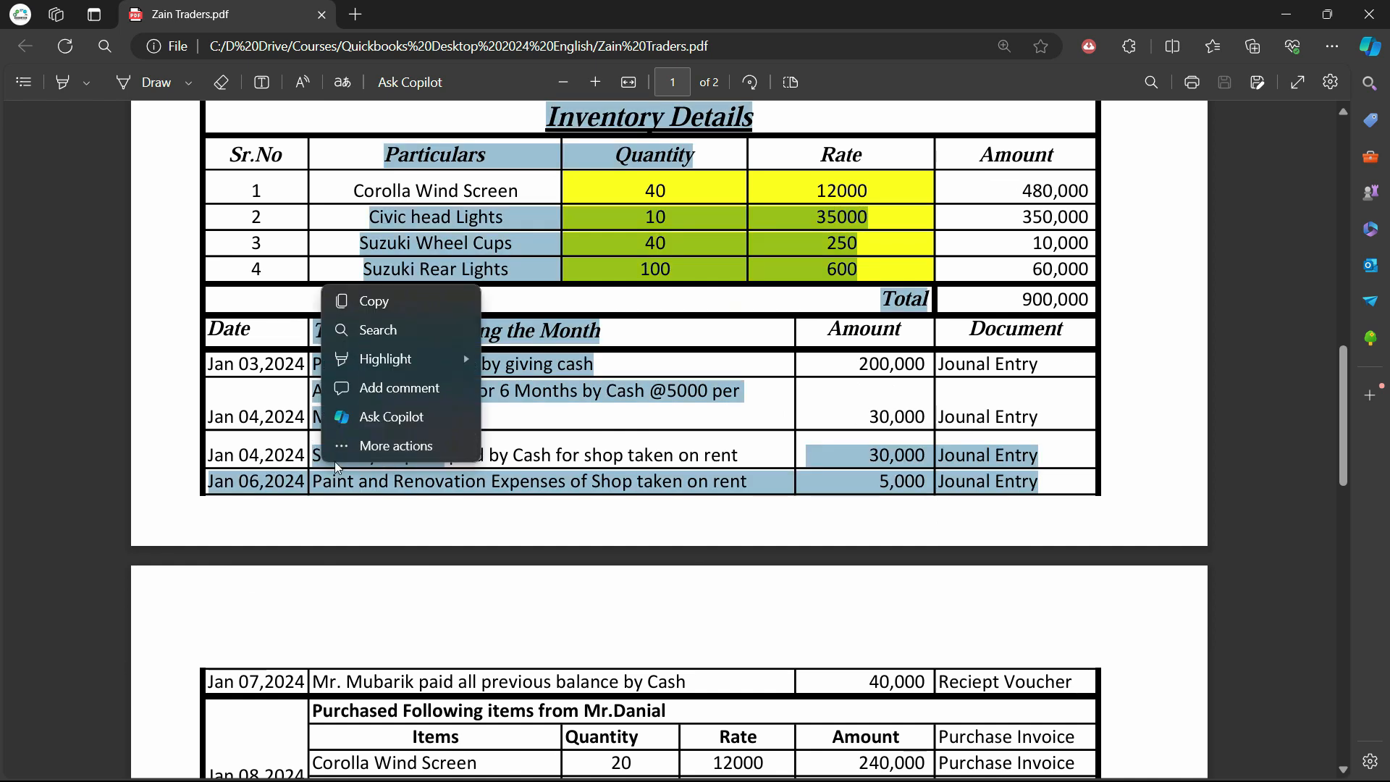
click(443, 458)
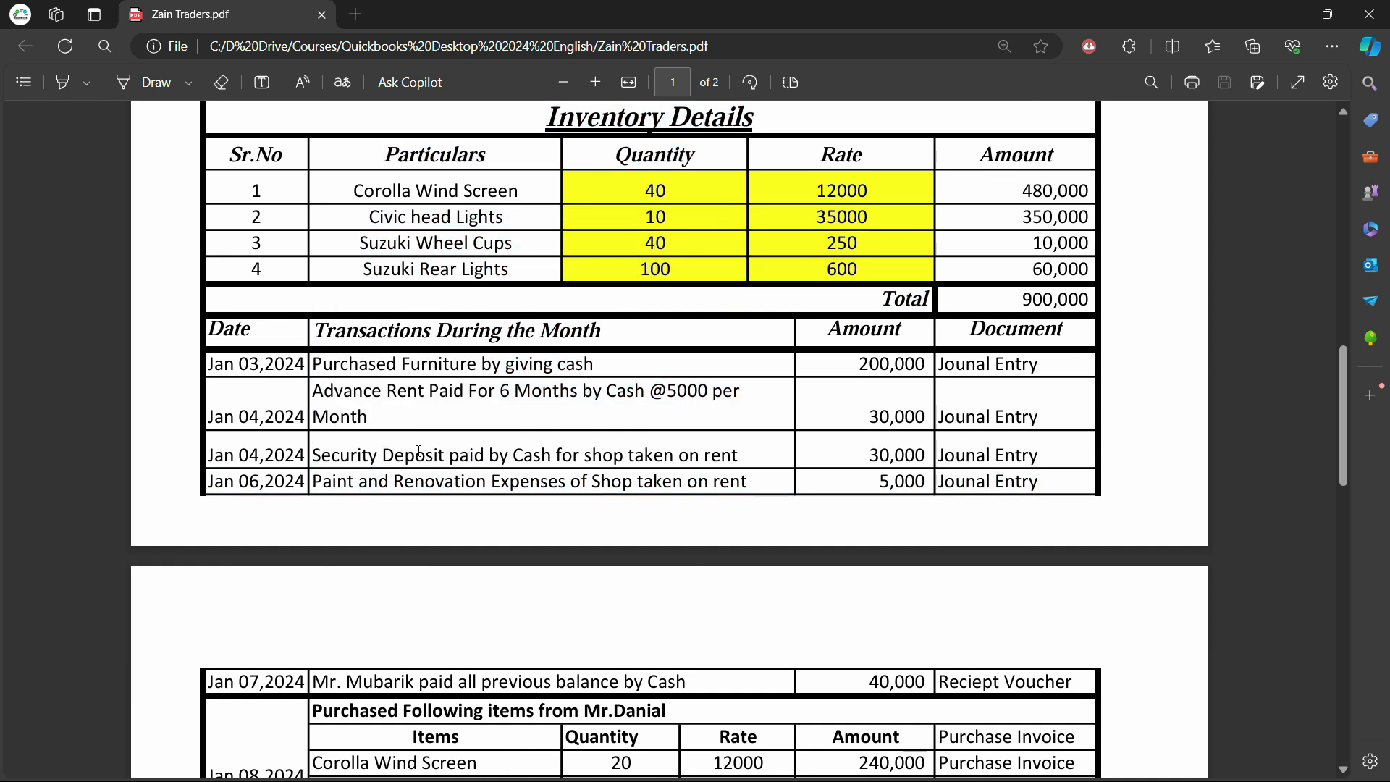
drag(418, 451, 340, 463)
right_click(336, 468)
click(410, 453)
From 'Sec' in the Account field, create an Other Asset account named Security Deposit
key(alt+Tab)
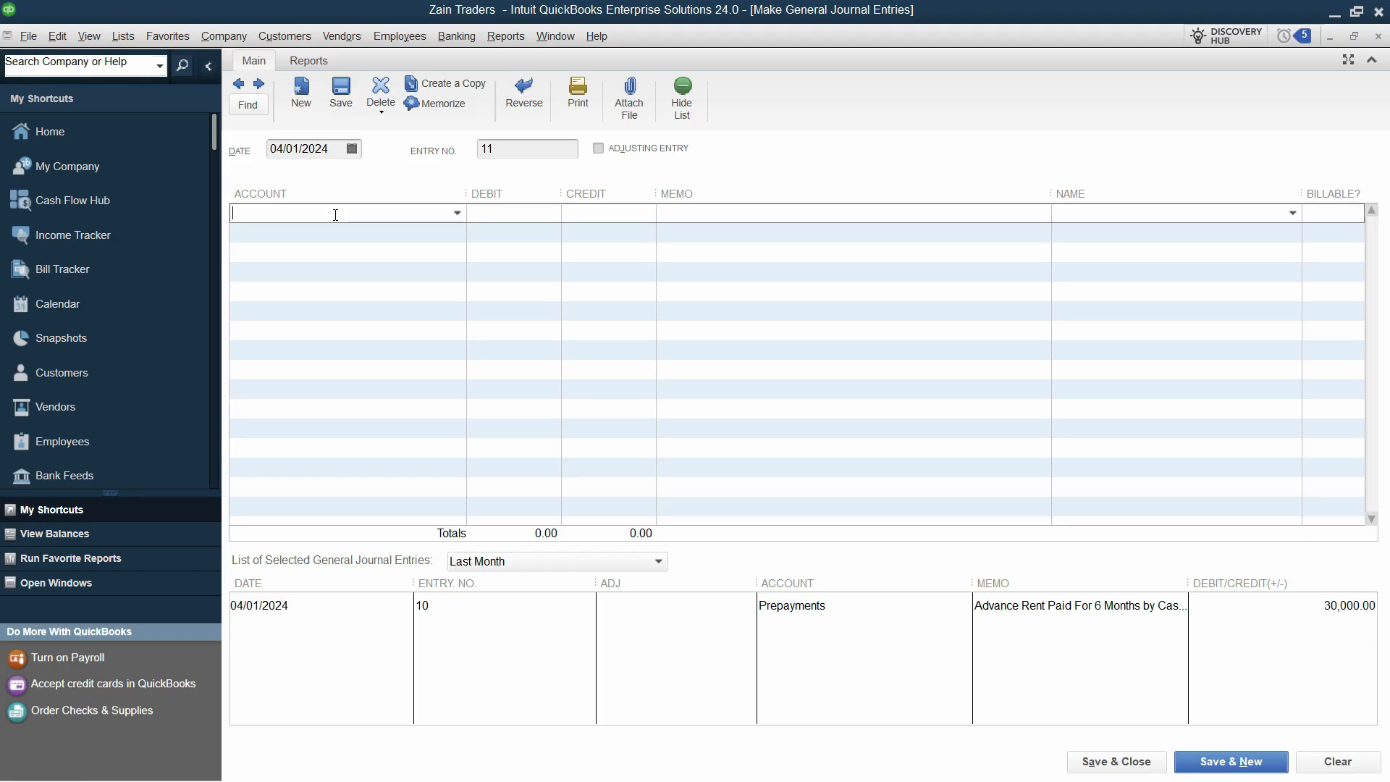
text(Sec)
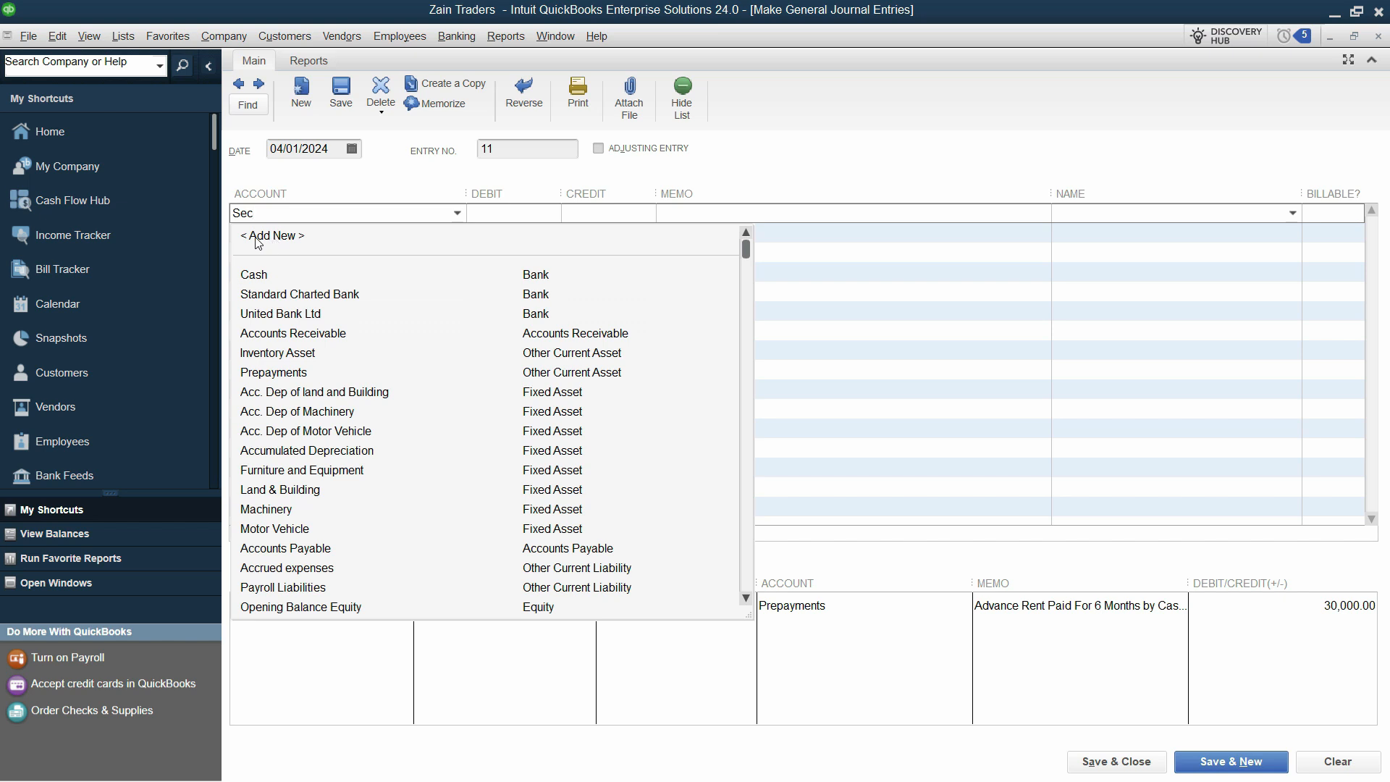
click(278, 237)
click(634, 478)
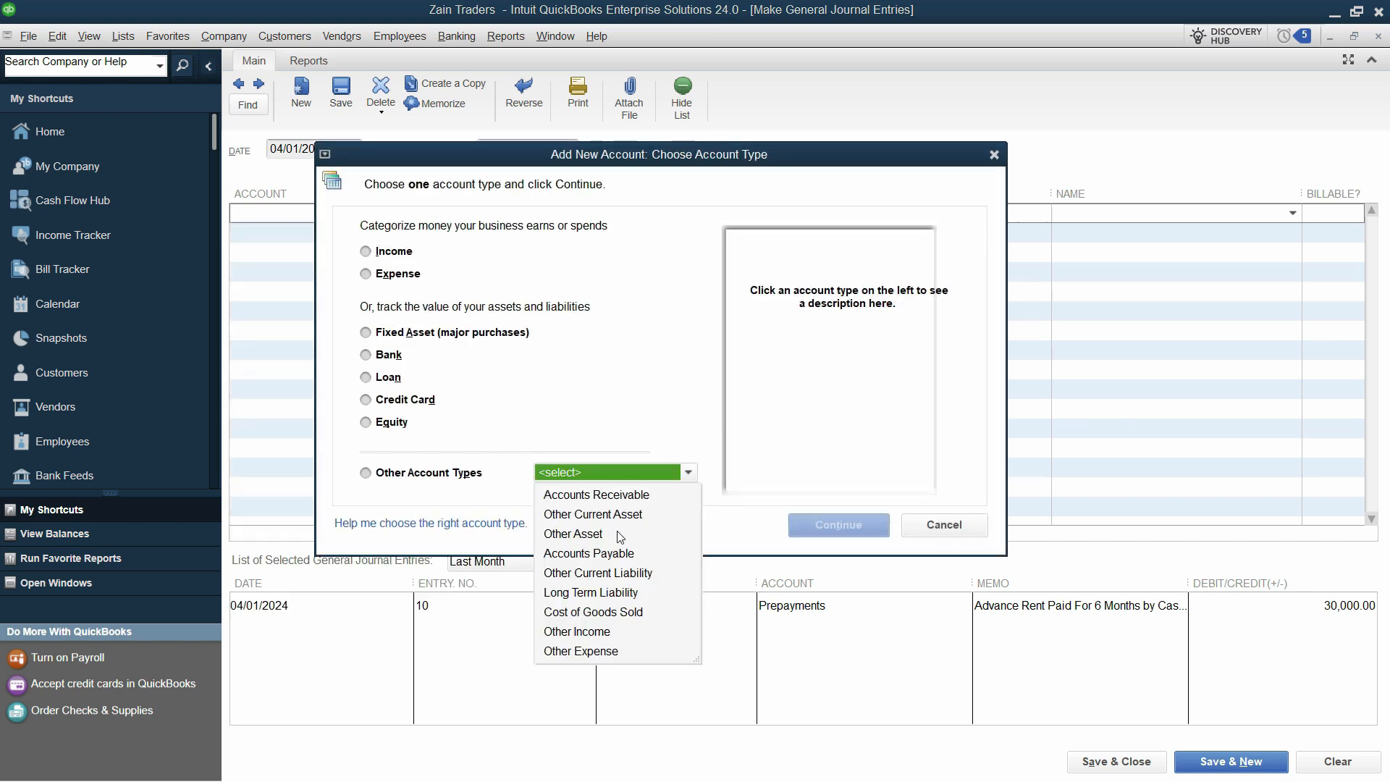
click(572, 536)
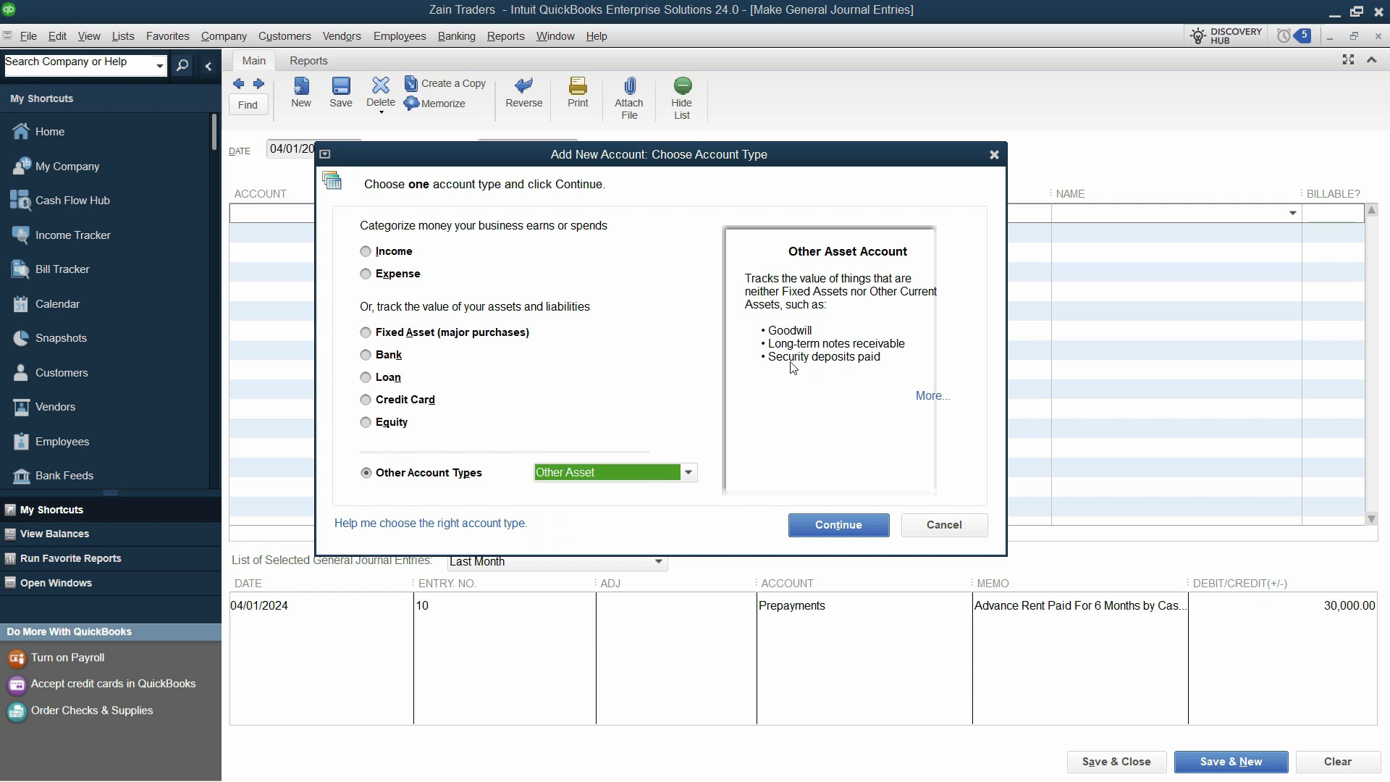
drag(748, 347, 896, 367)
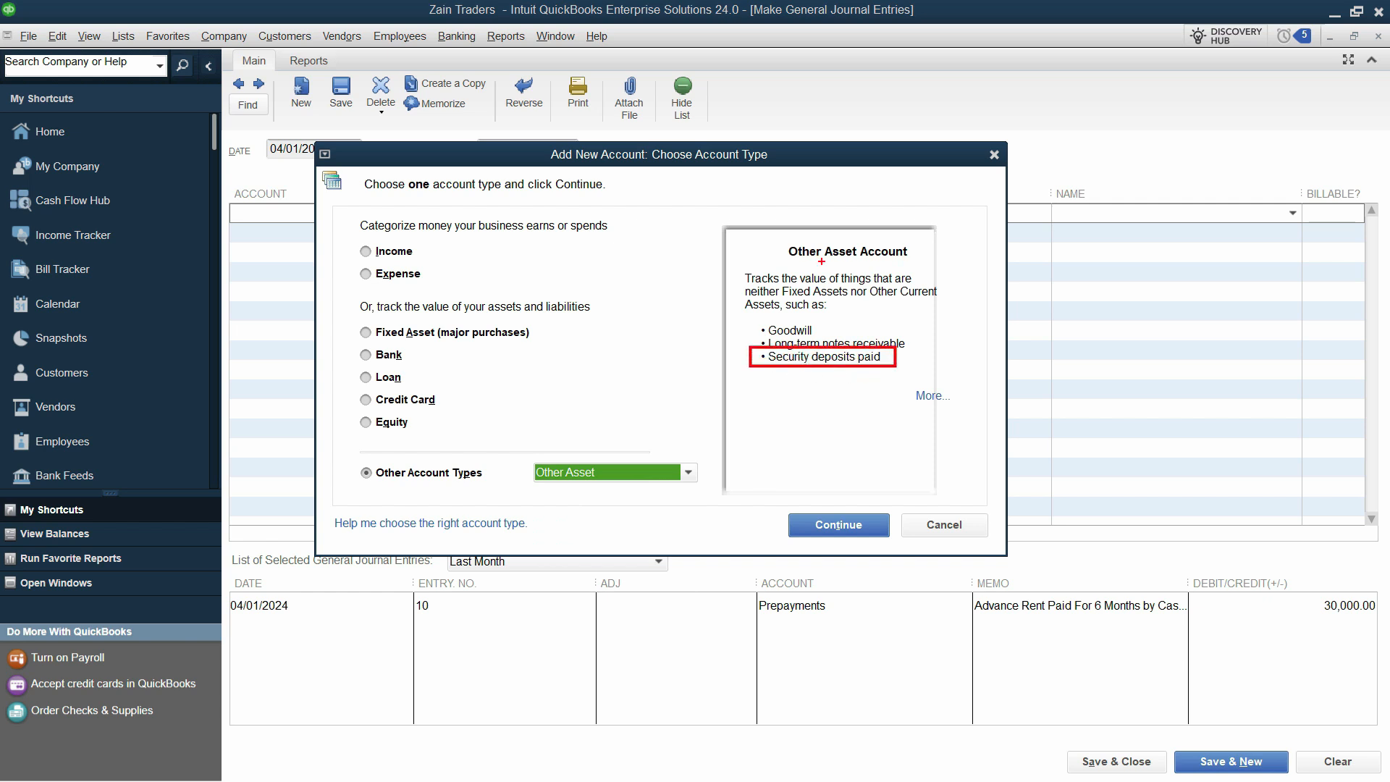
click(832, 539)
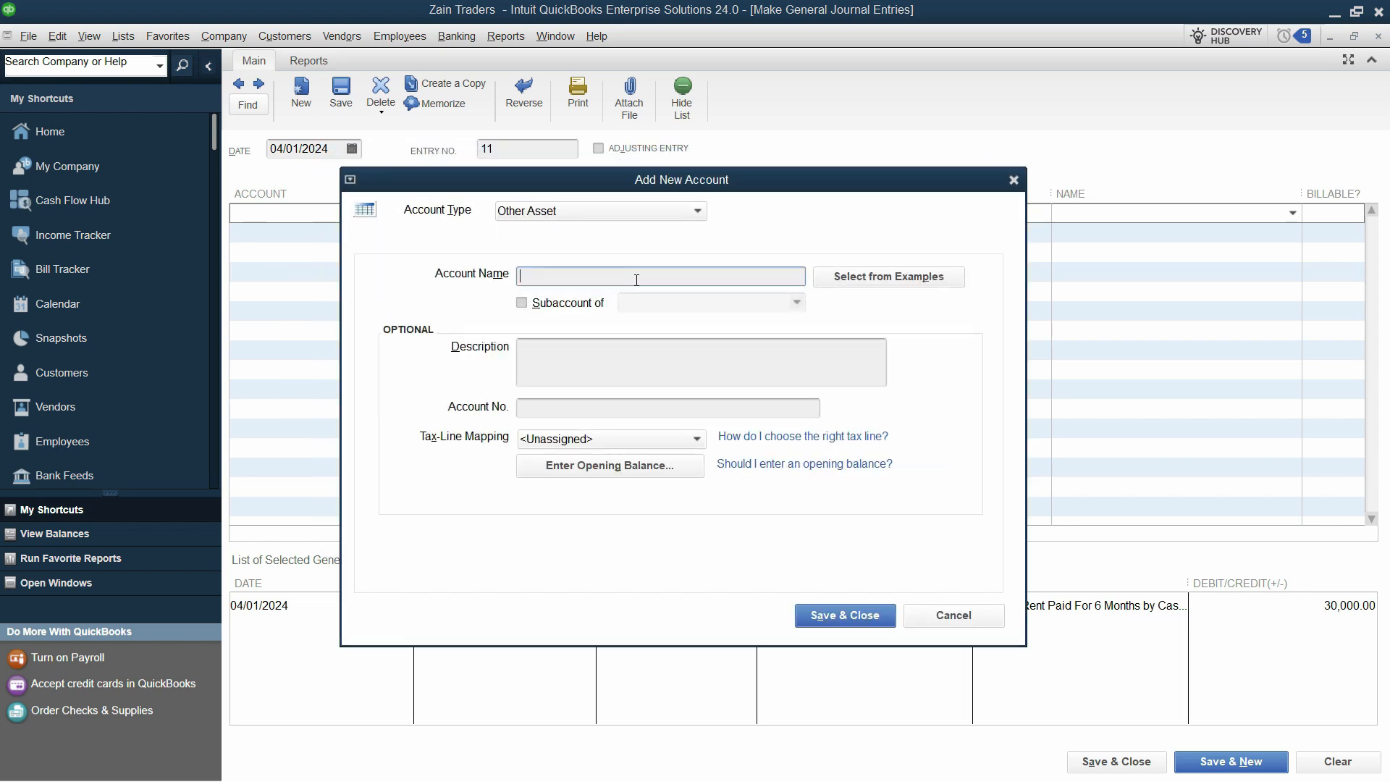
text(Security Deposit)
Save the Security Deposit account, debit it 30,000, credit Cash, and save entry 11
click(851, 615)
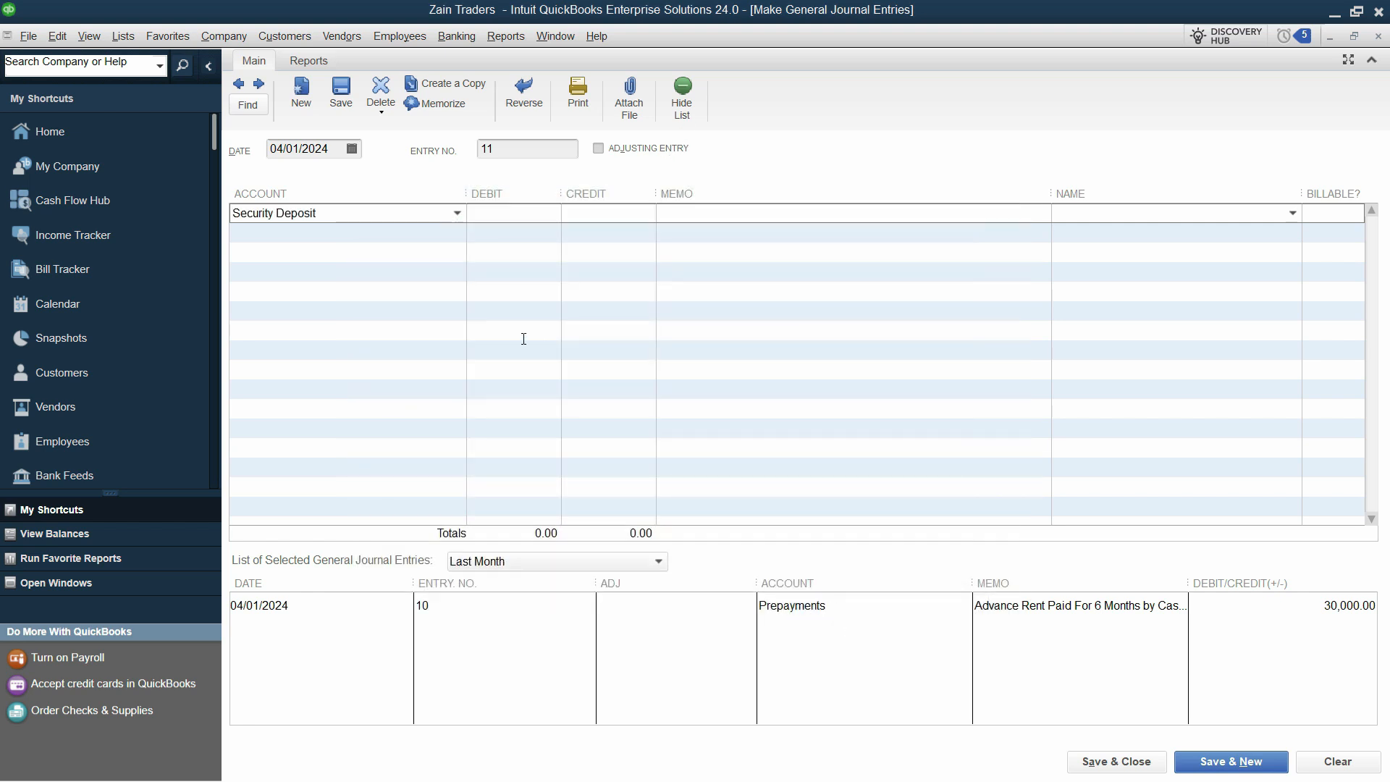
key(alt+Tab)
drag(873, 273, 868, 274)
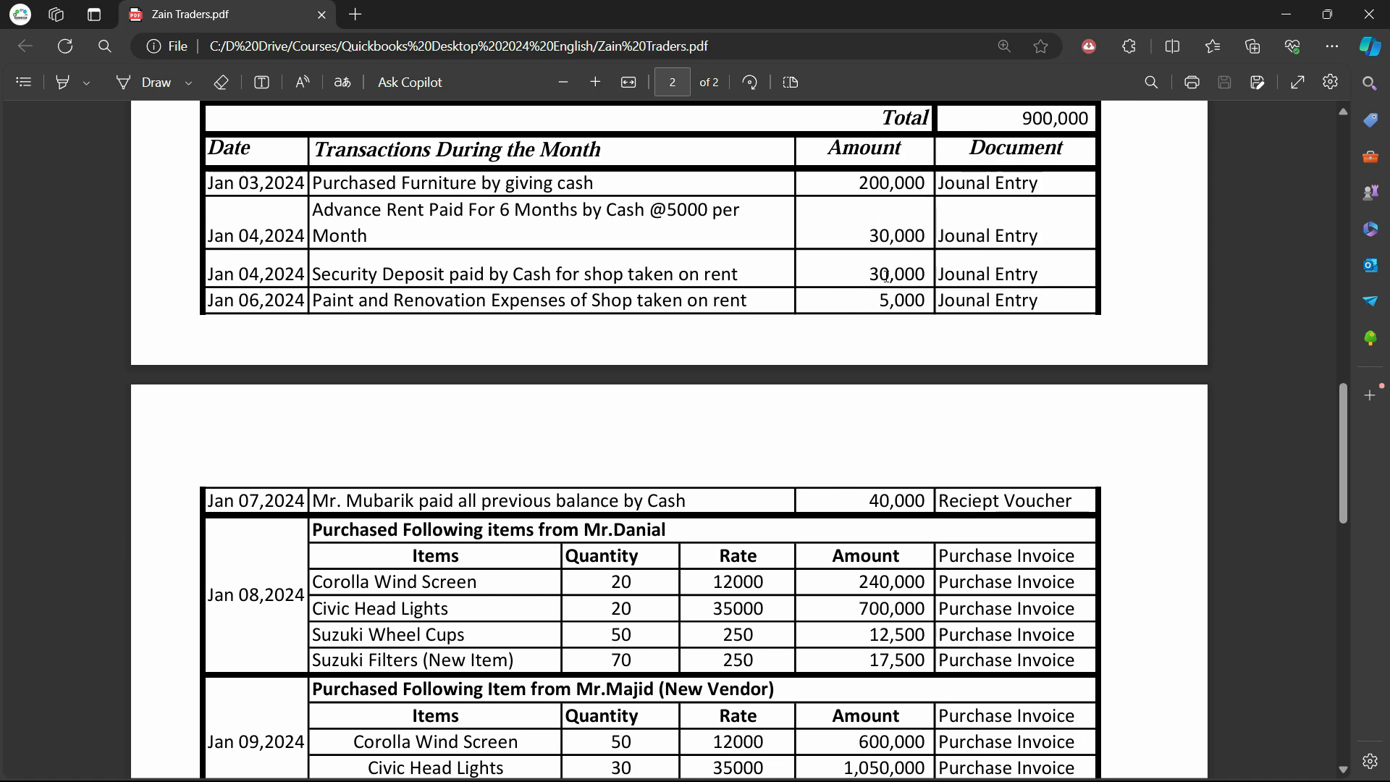
key(alt+Tab)
key(ctrl+v)
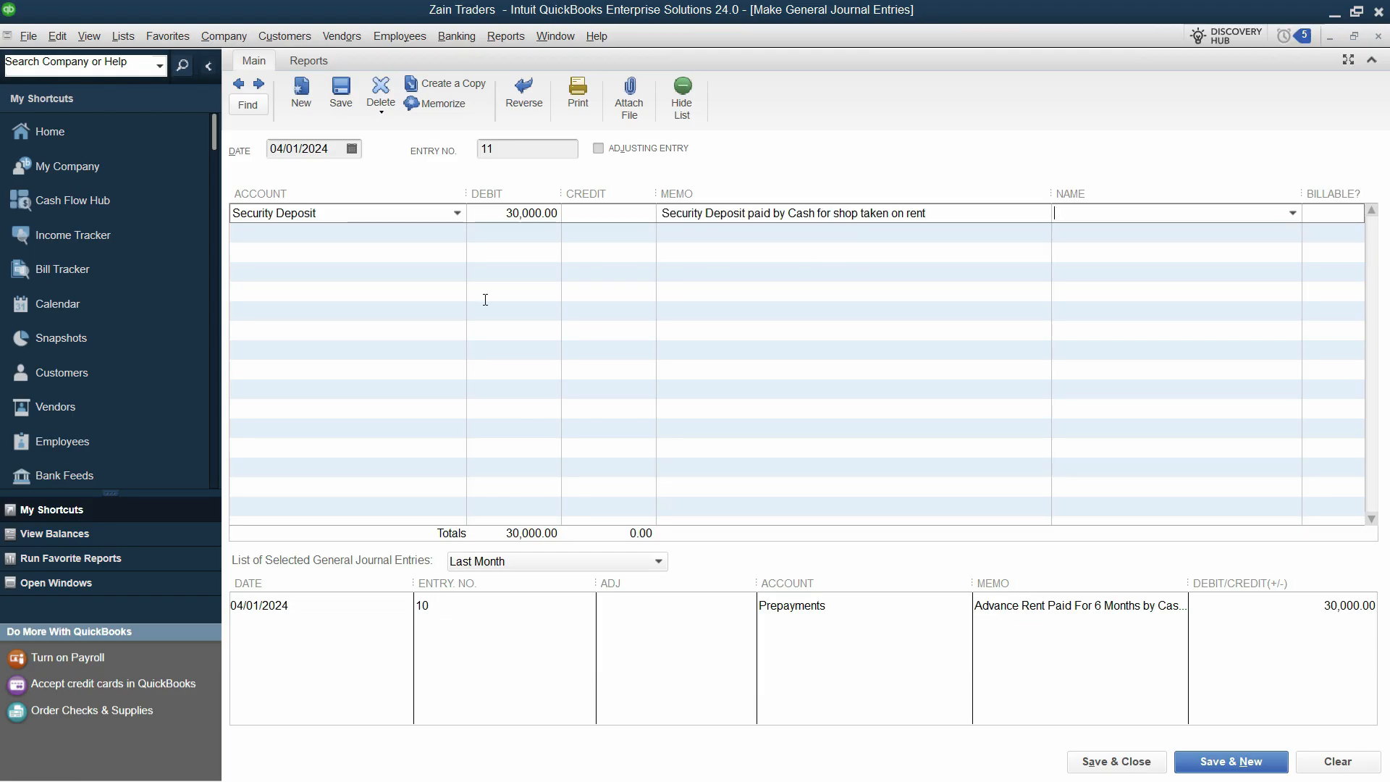
click(403, 235)
text(Cash)
click(394, 291)
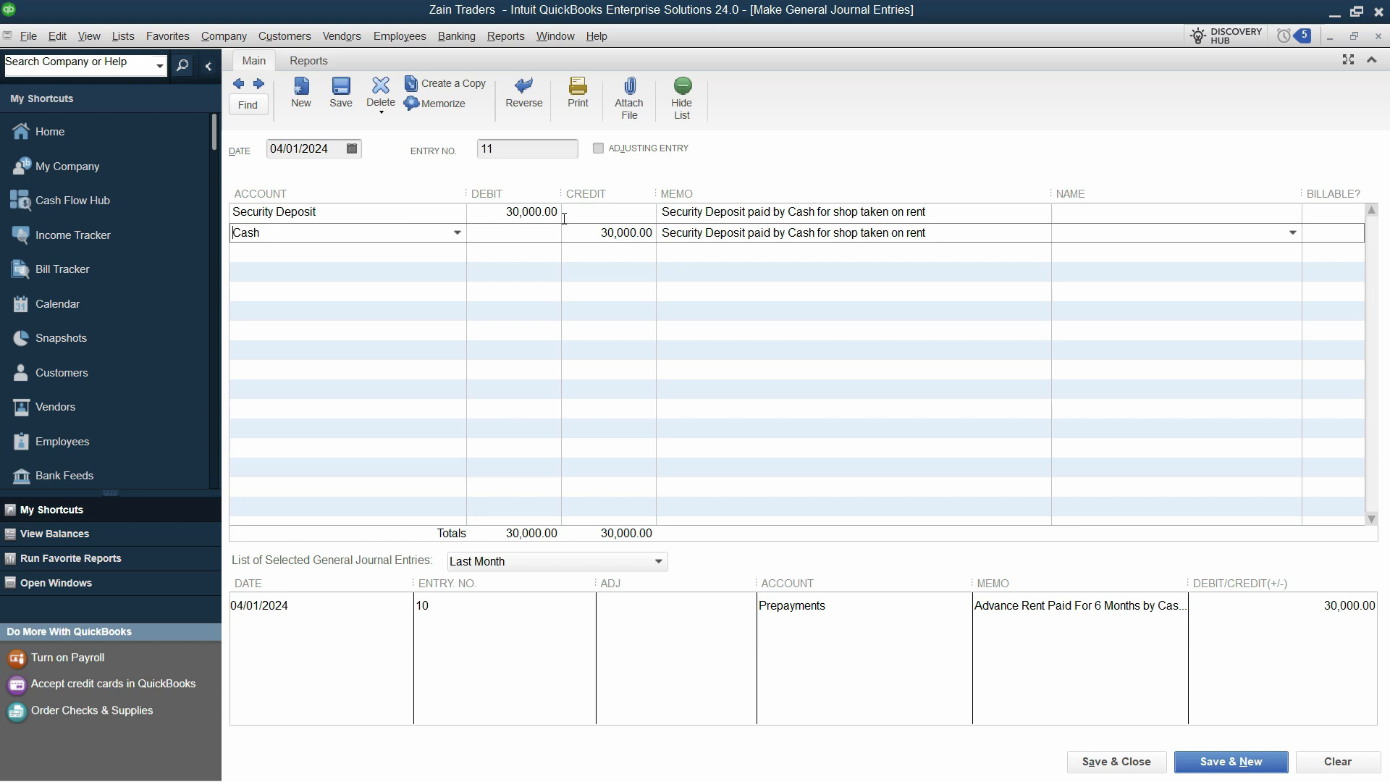
key(alt+n)
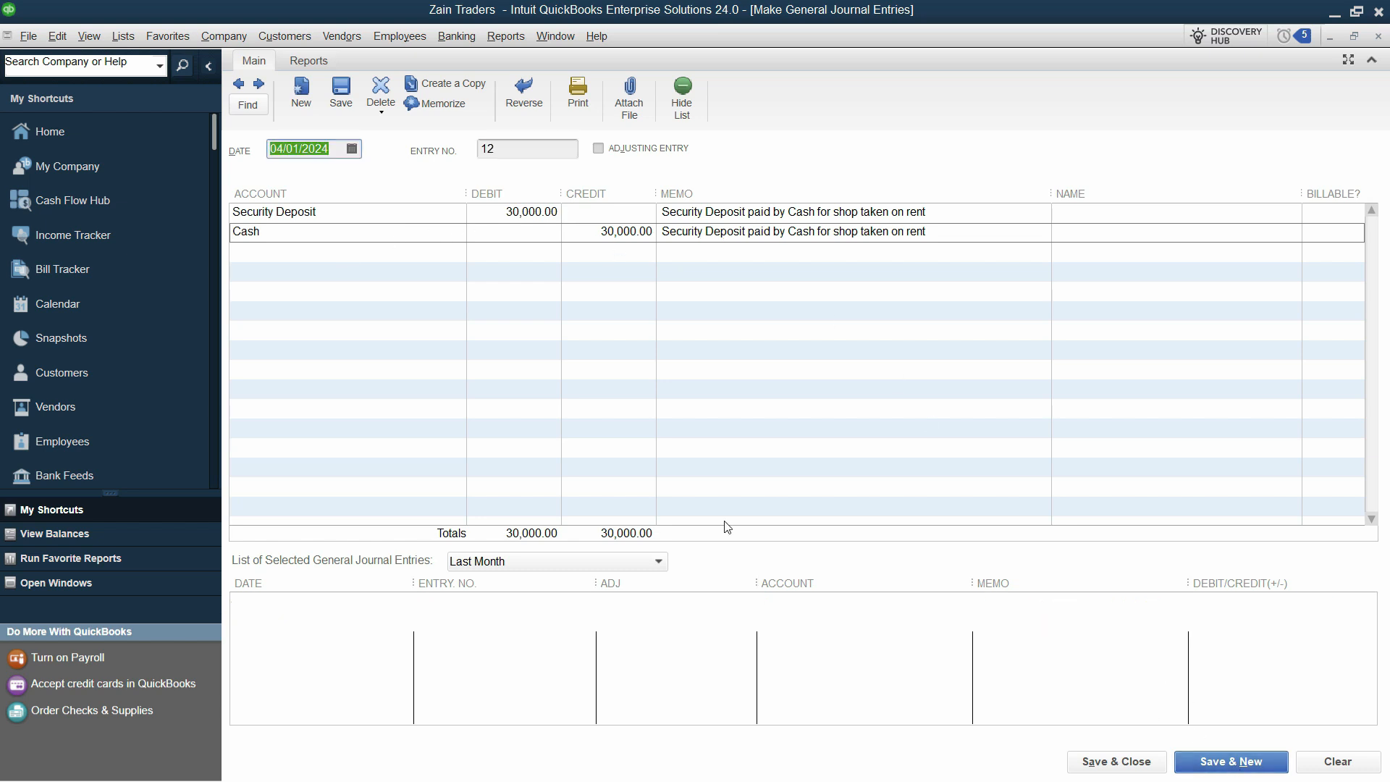
Copy the paint and renovation description from the PDF
key(alt+Tab)
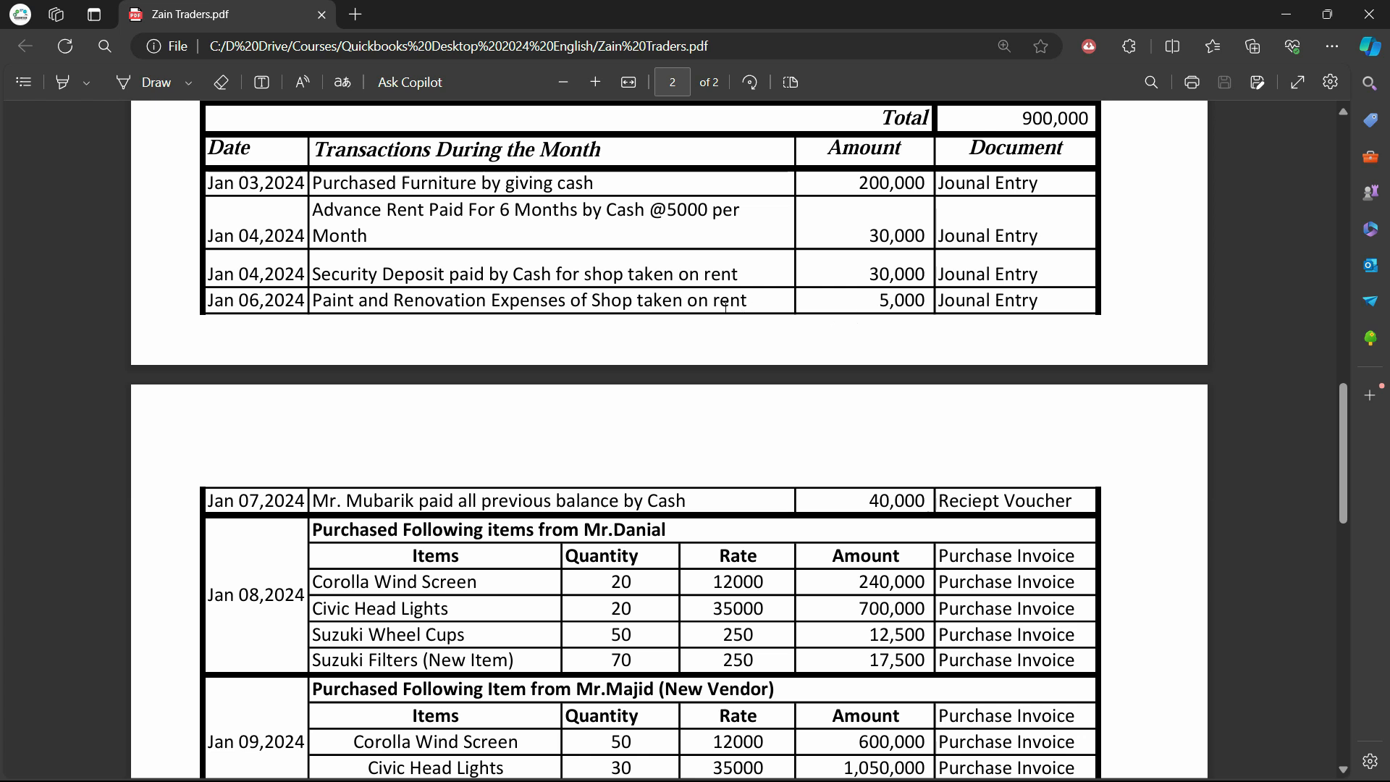
drag(718, 300, 319, 316)
click(514, 302)
key(alt+Tab)
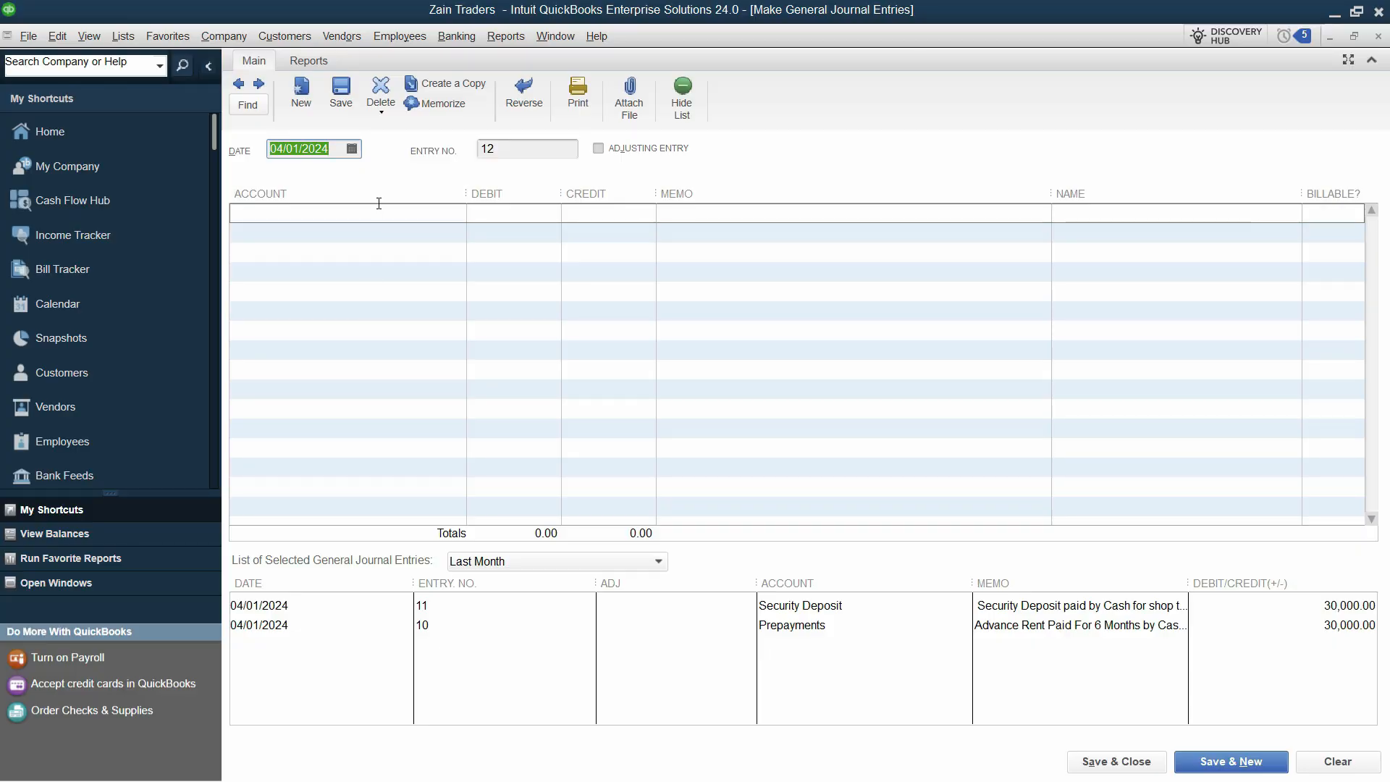
Date entry 12 06/01/2024 and choose Repairs and Maintenance as the debit account
key(alt+Tab)
key(alt+Tab)
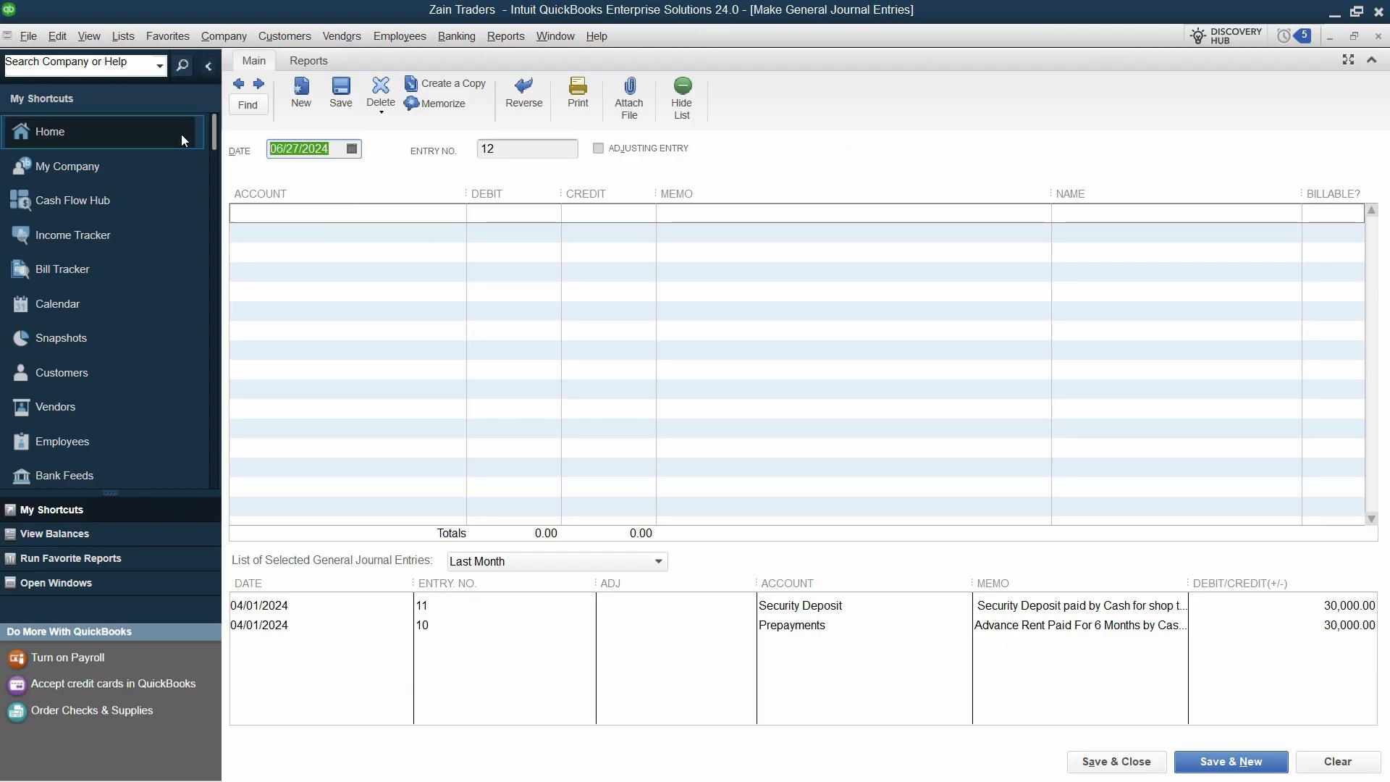
key(Tab)
key(alt+Tab)
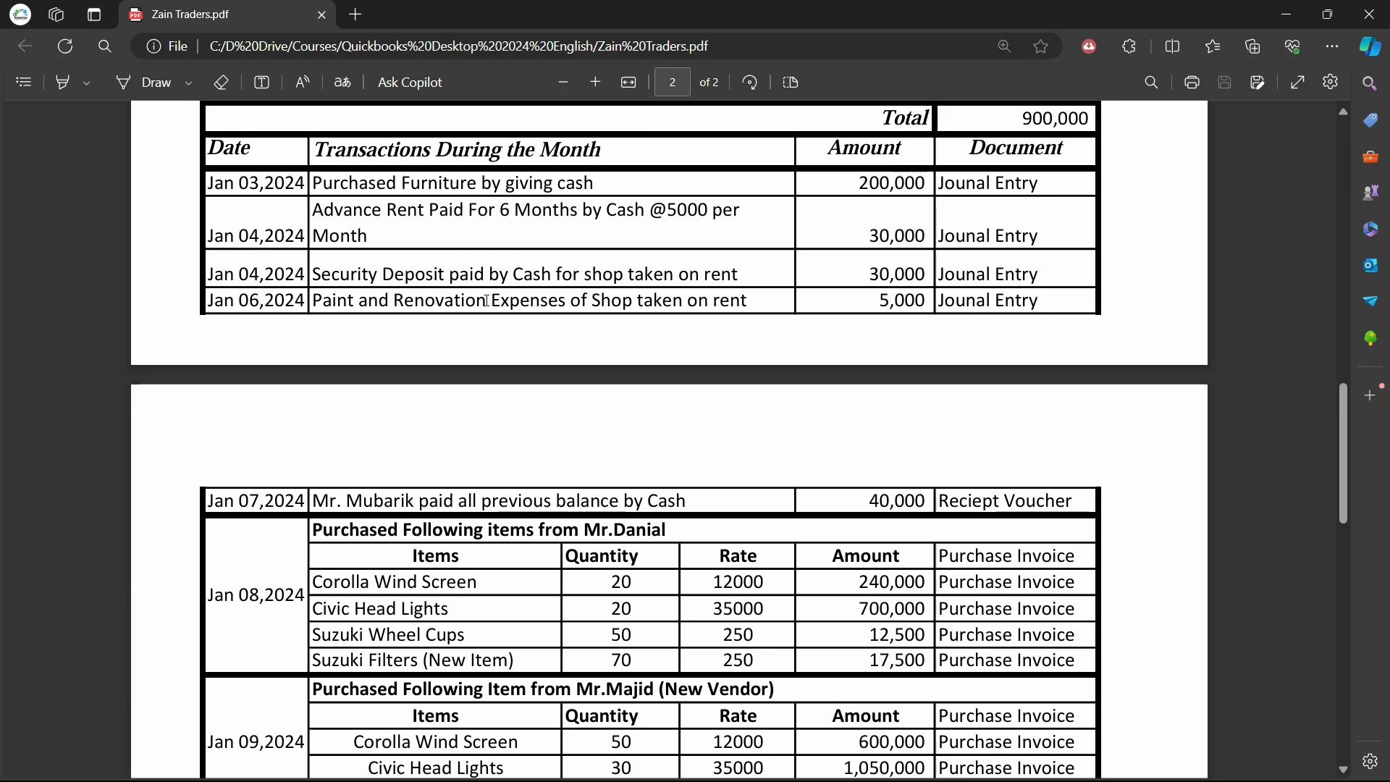
key(alt+Tab)
click(458, 213)
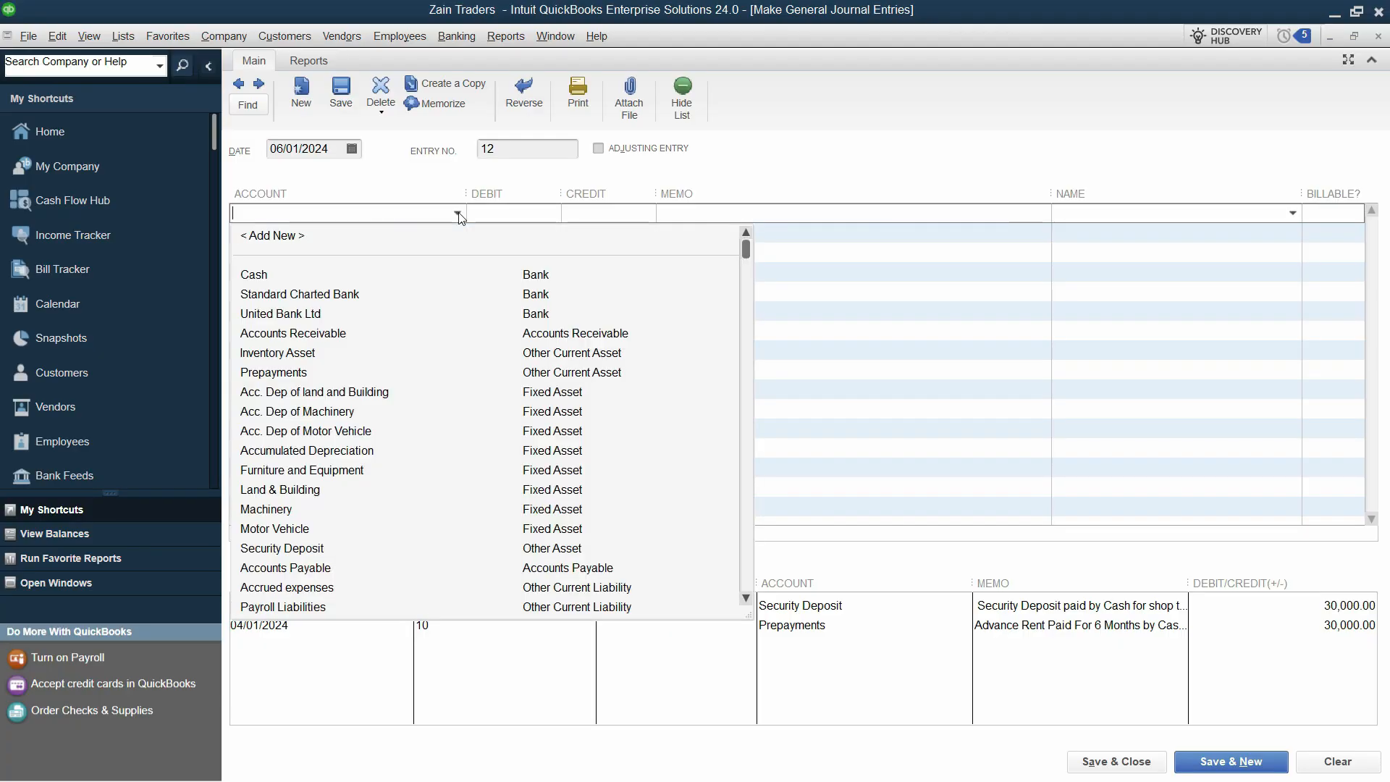
scroll(615, 507, down, 6)
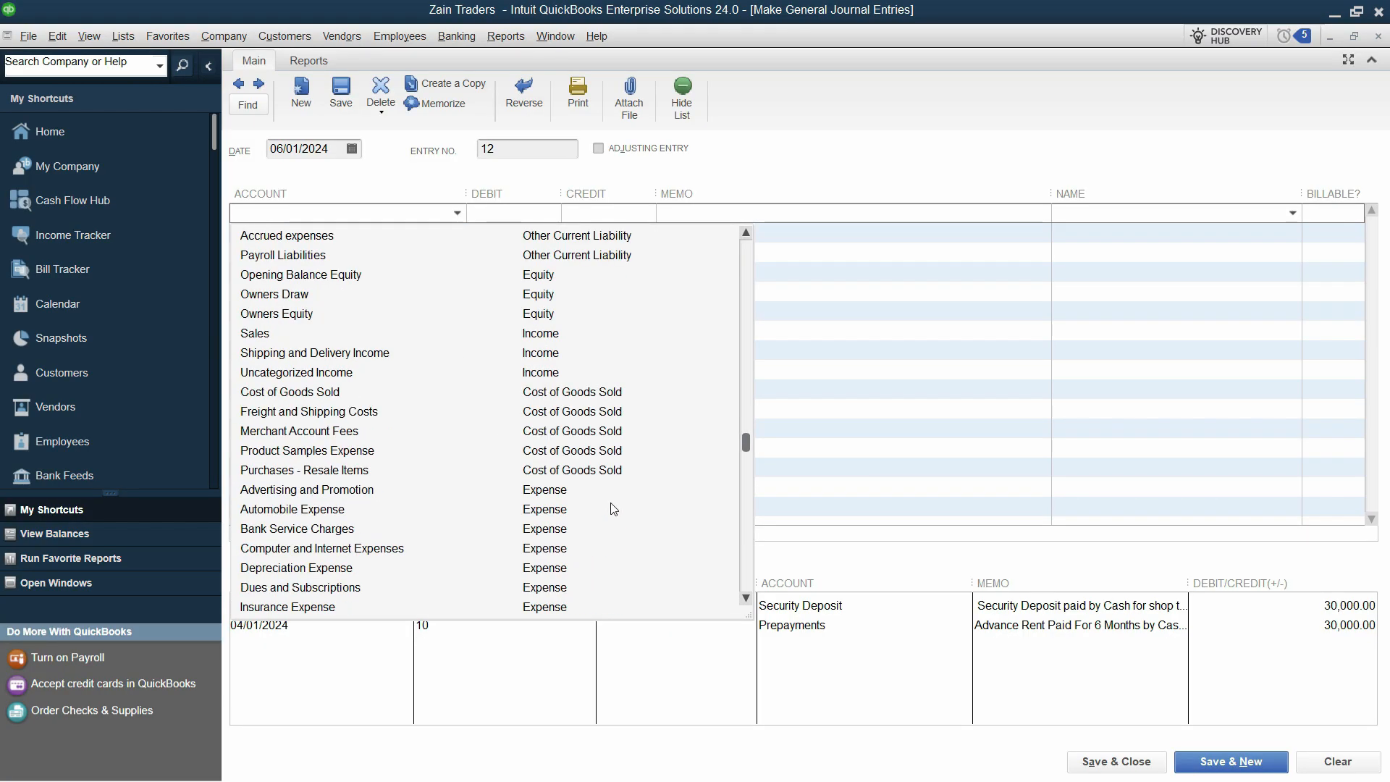
scroll(611, 509, down, 3)
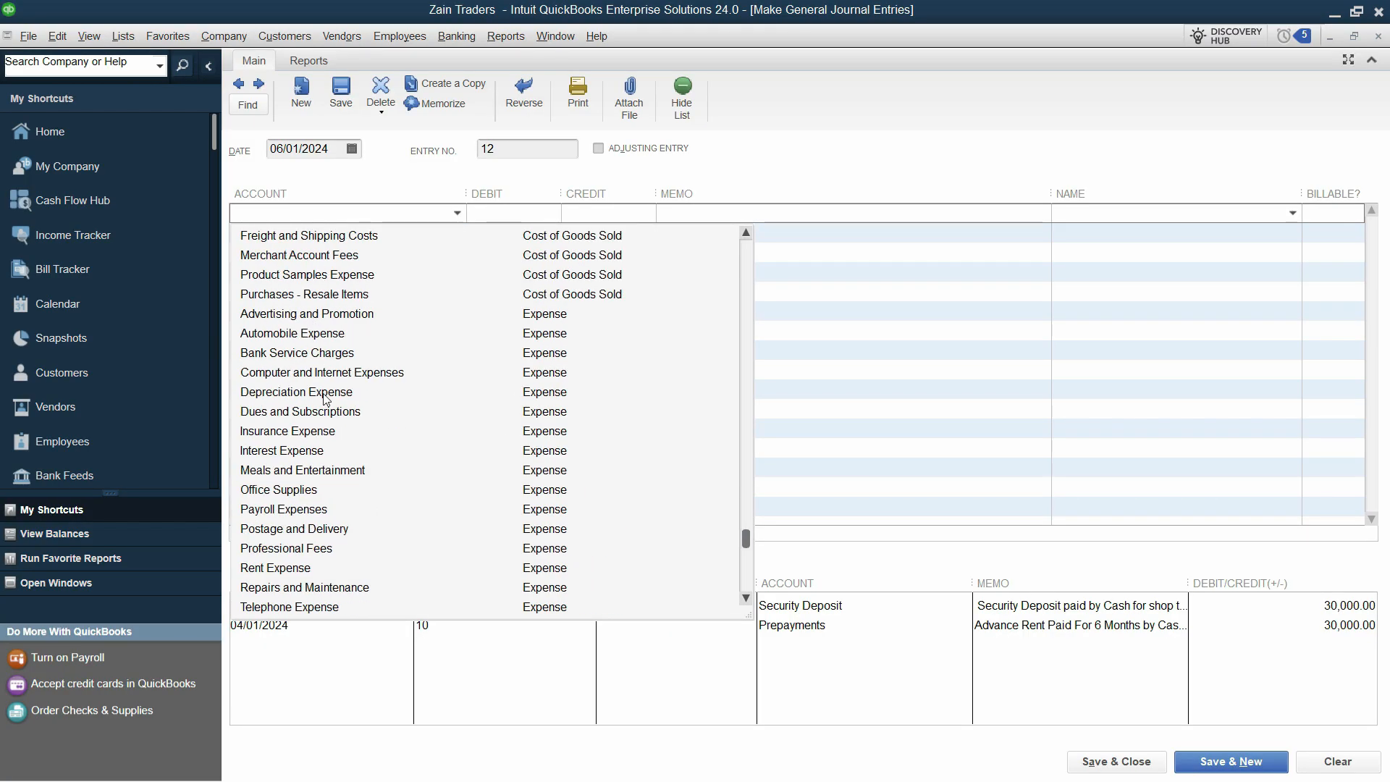
scroll(326, 534, down, 1)
click(325, 529)
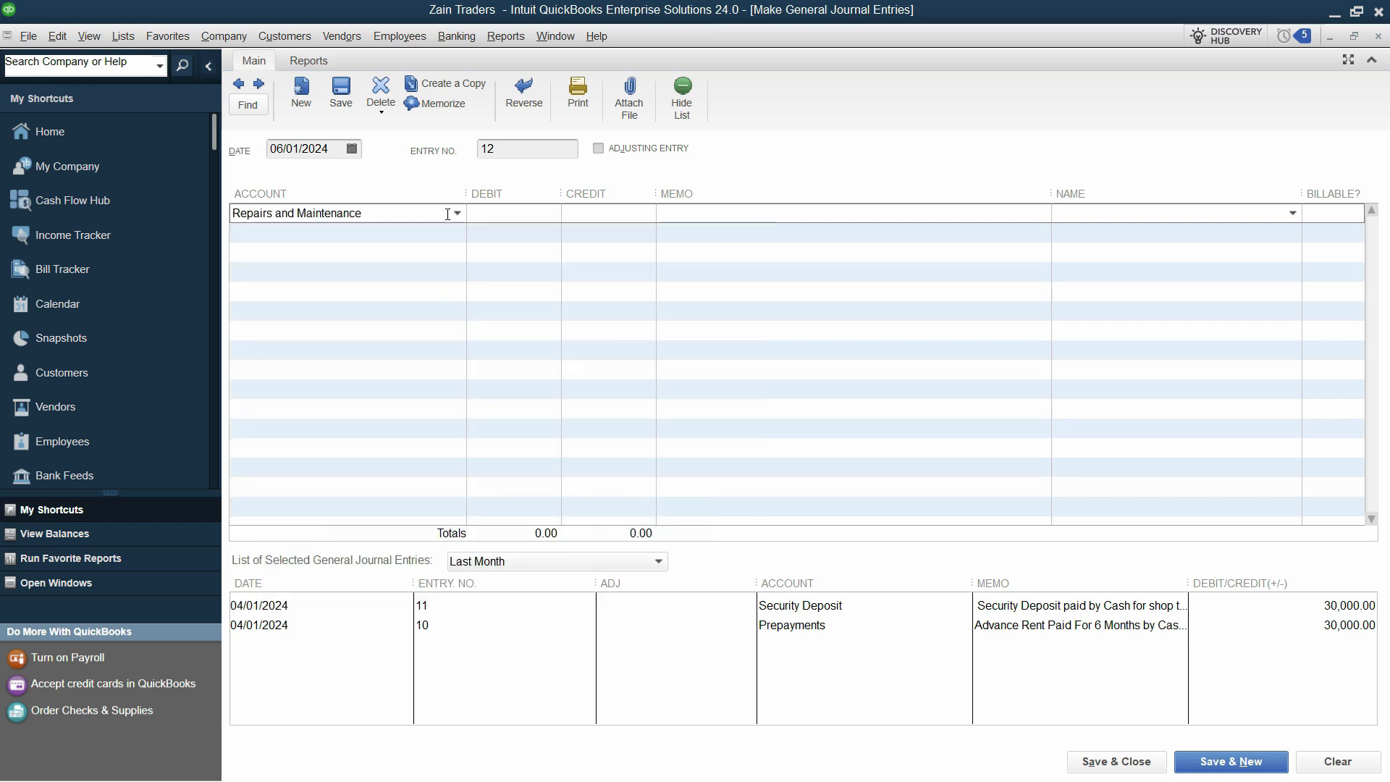
Debit 5,000 and paste the paint and renovation memo
key(alt+Tab)
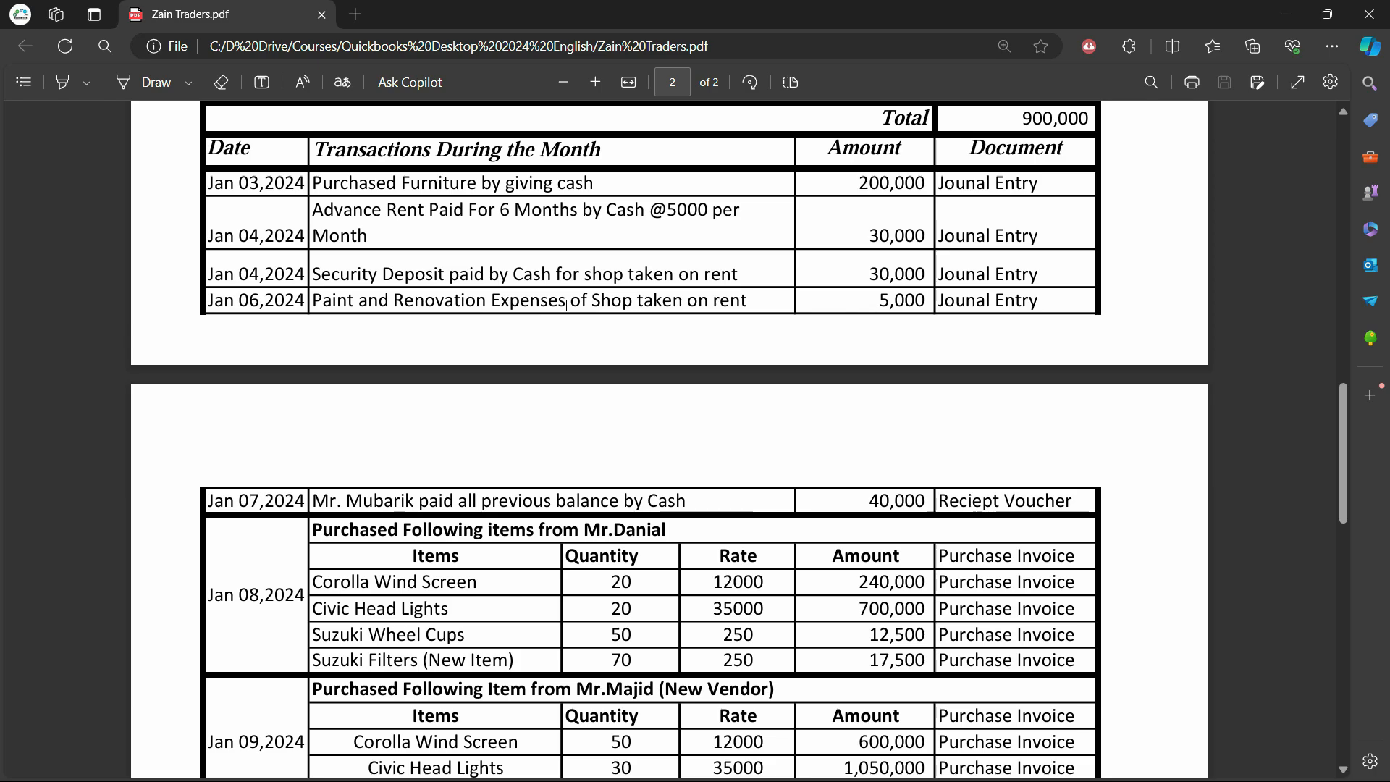
key(alt+Tab)
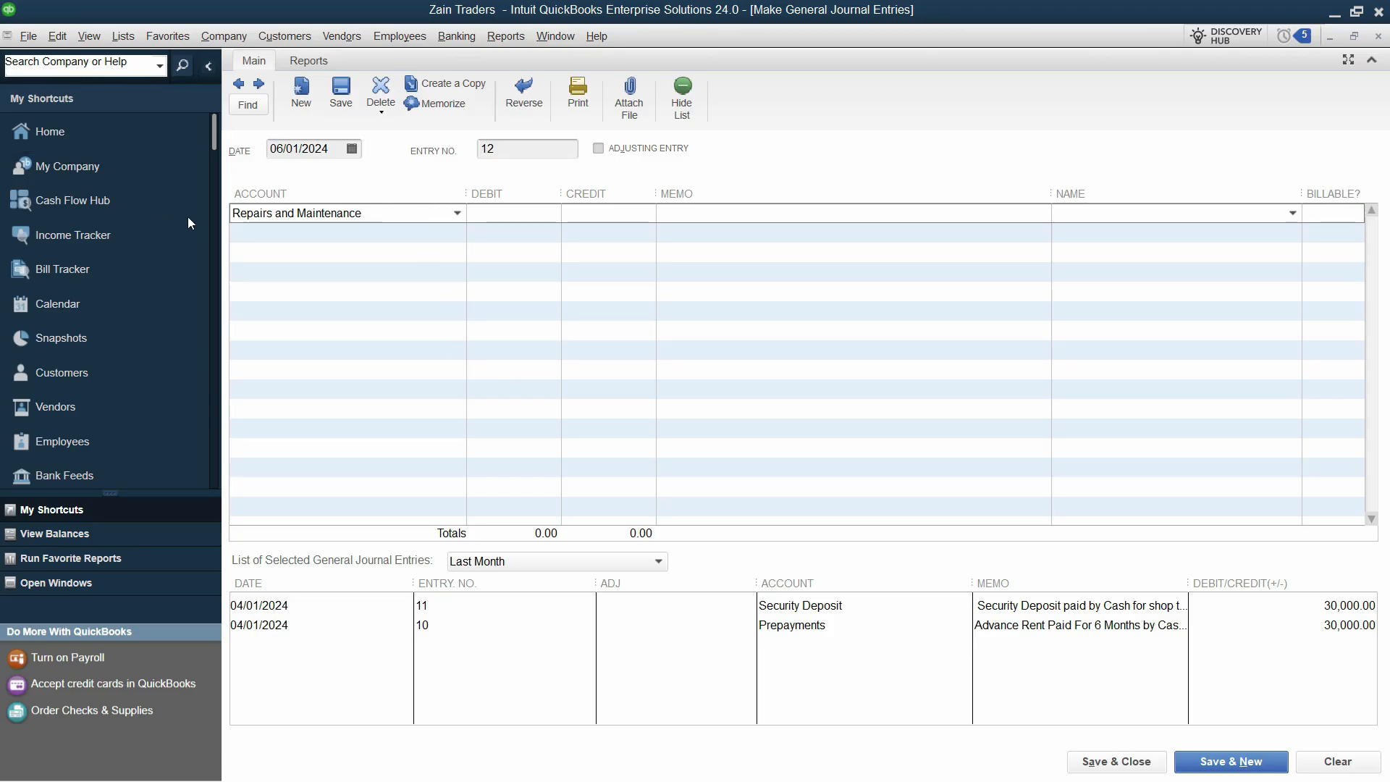
click(531, 212)
text(5000)
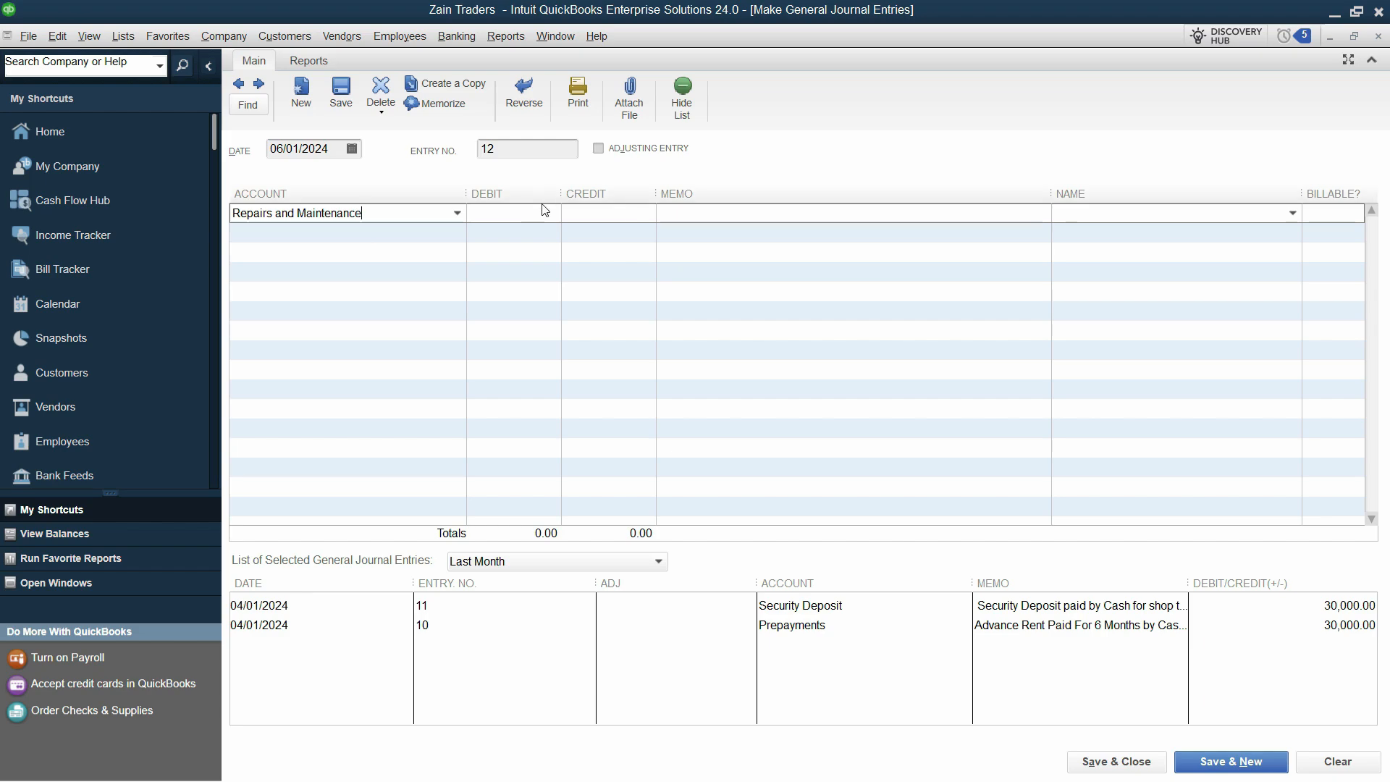
key(Tab)
key(alt+Tab)
key(alt+Tab)
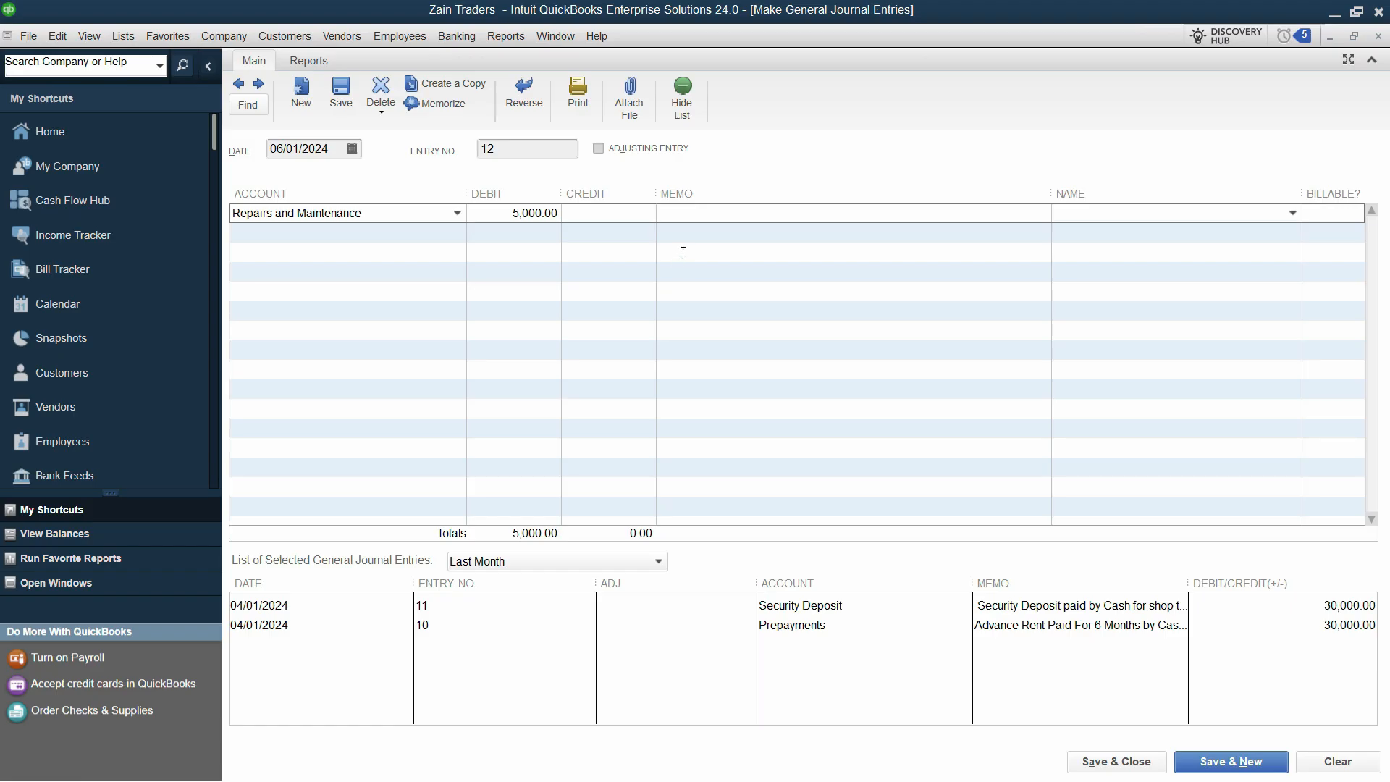
text(aint and Renovation Expenses of Shop taken on rent)
Credit Cash on line 2 and save entry 12
click(349, 237)
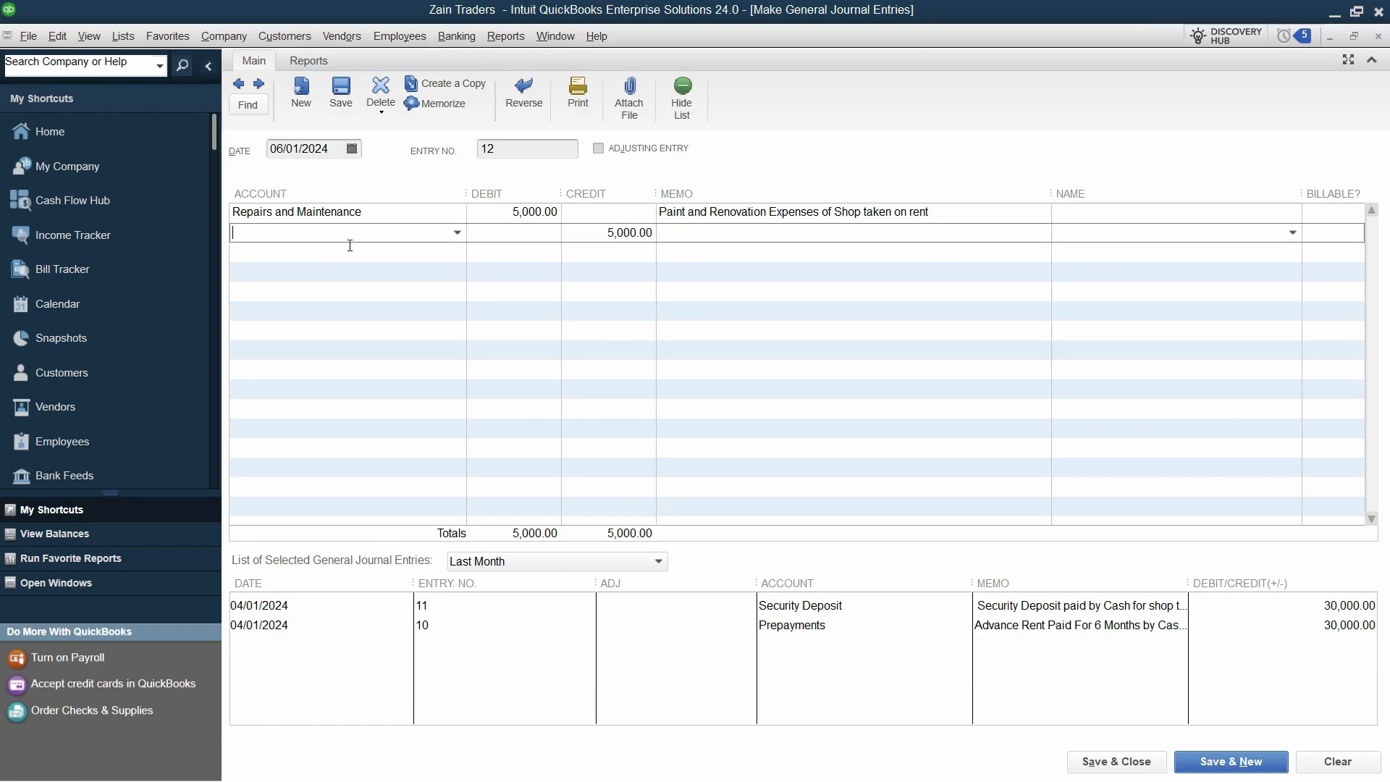
text(Cash)
key(Tab)
key(alt+Tab)
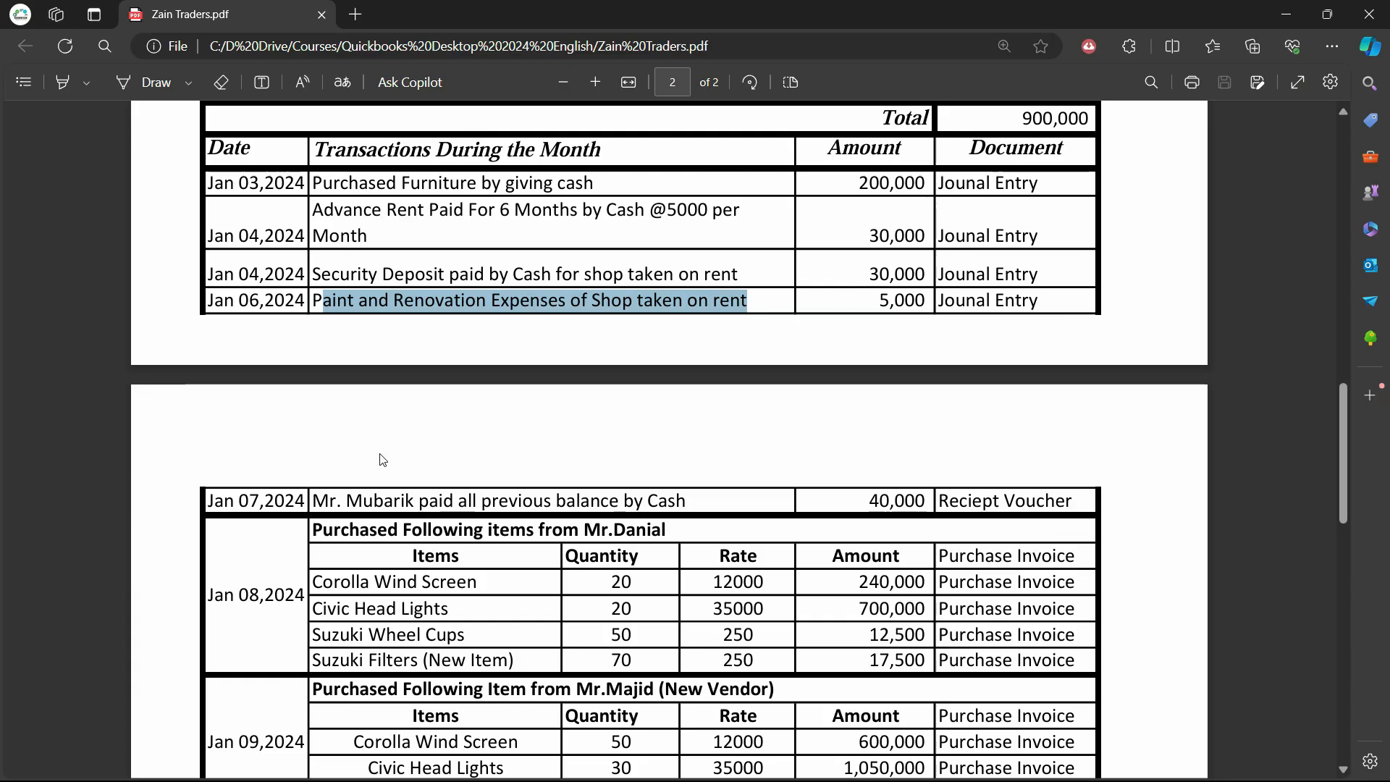
key(alt+Tab)
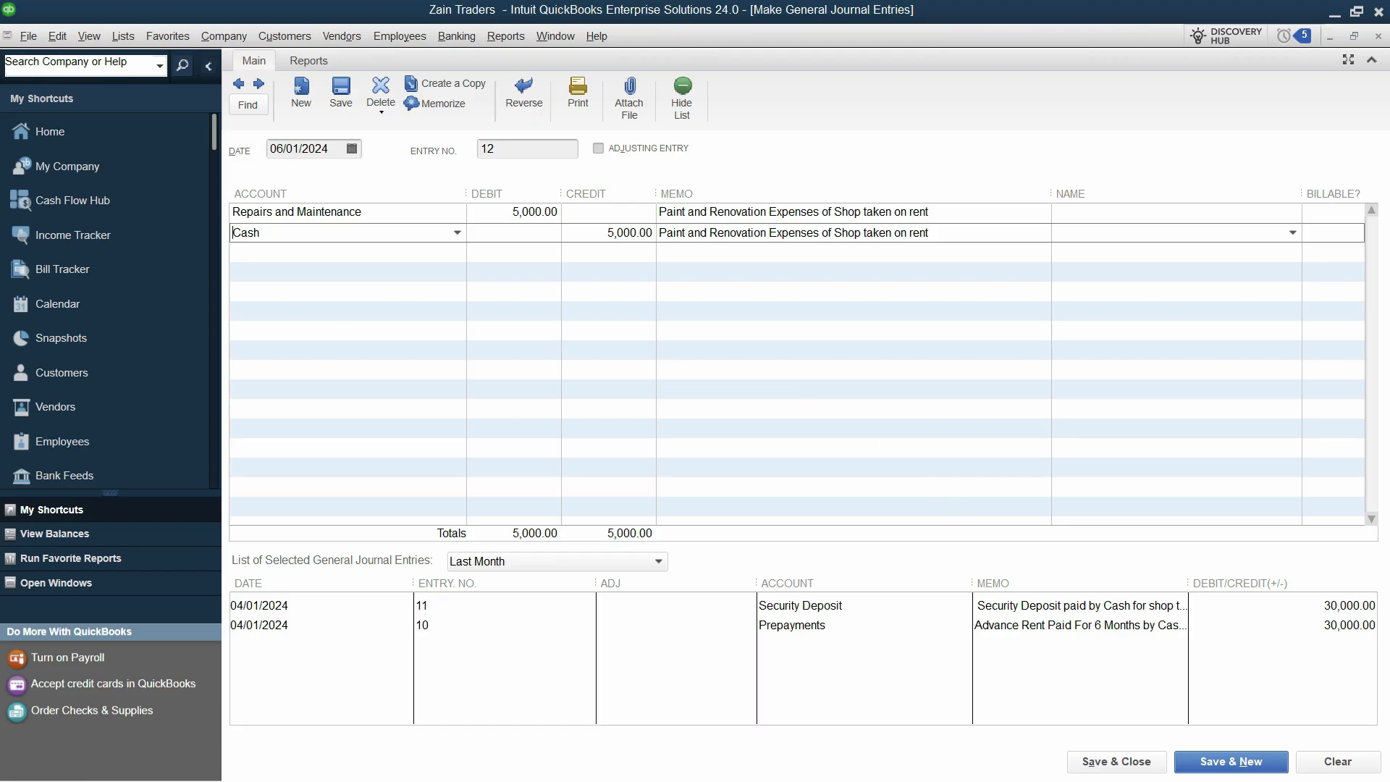
click(1239, 761)
Close the journal window and show the PDF's January transactions table with nothing selected
click(1377, 37)
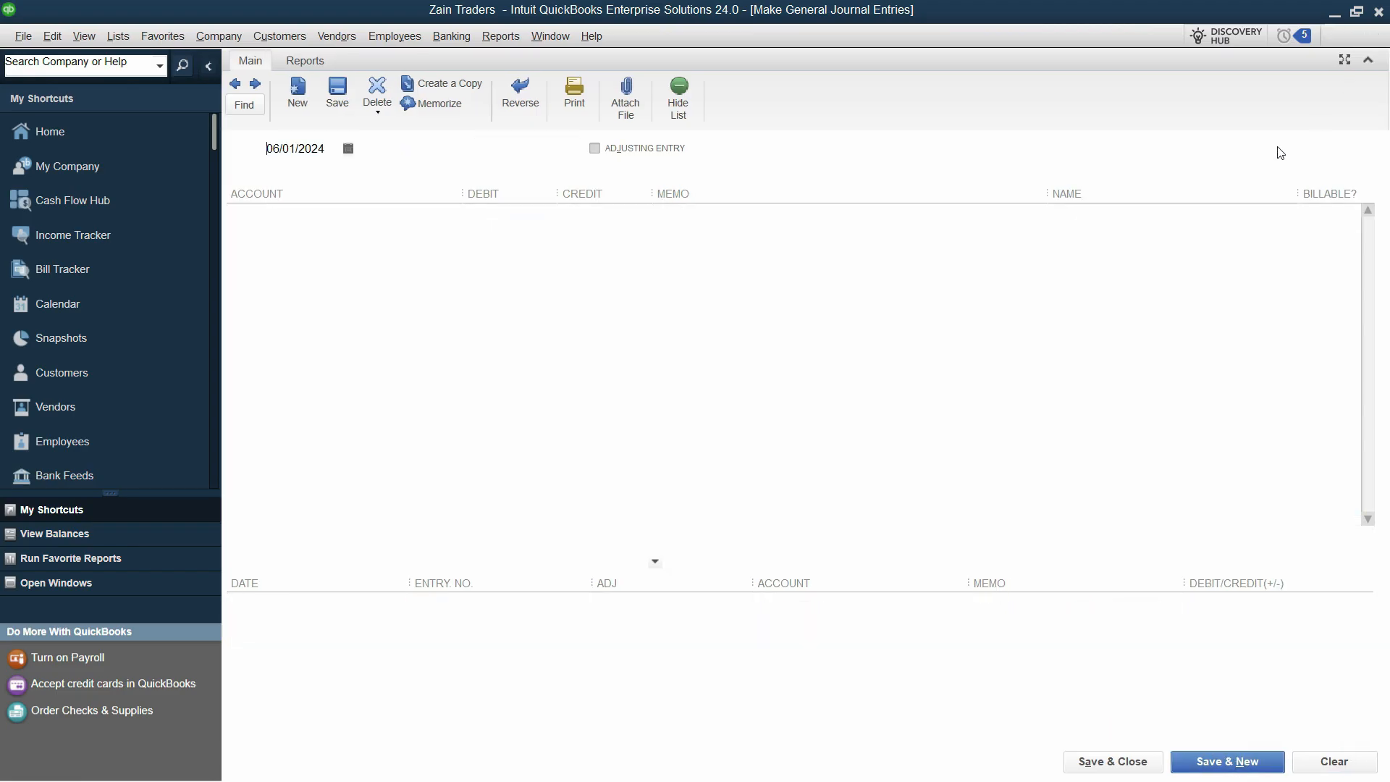
key(alt+Tab)
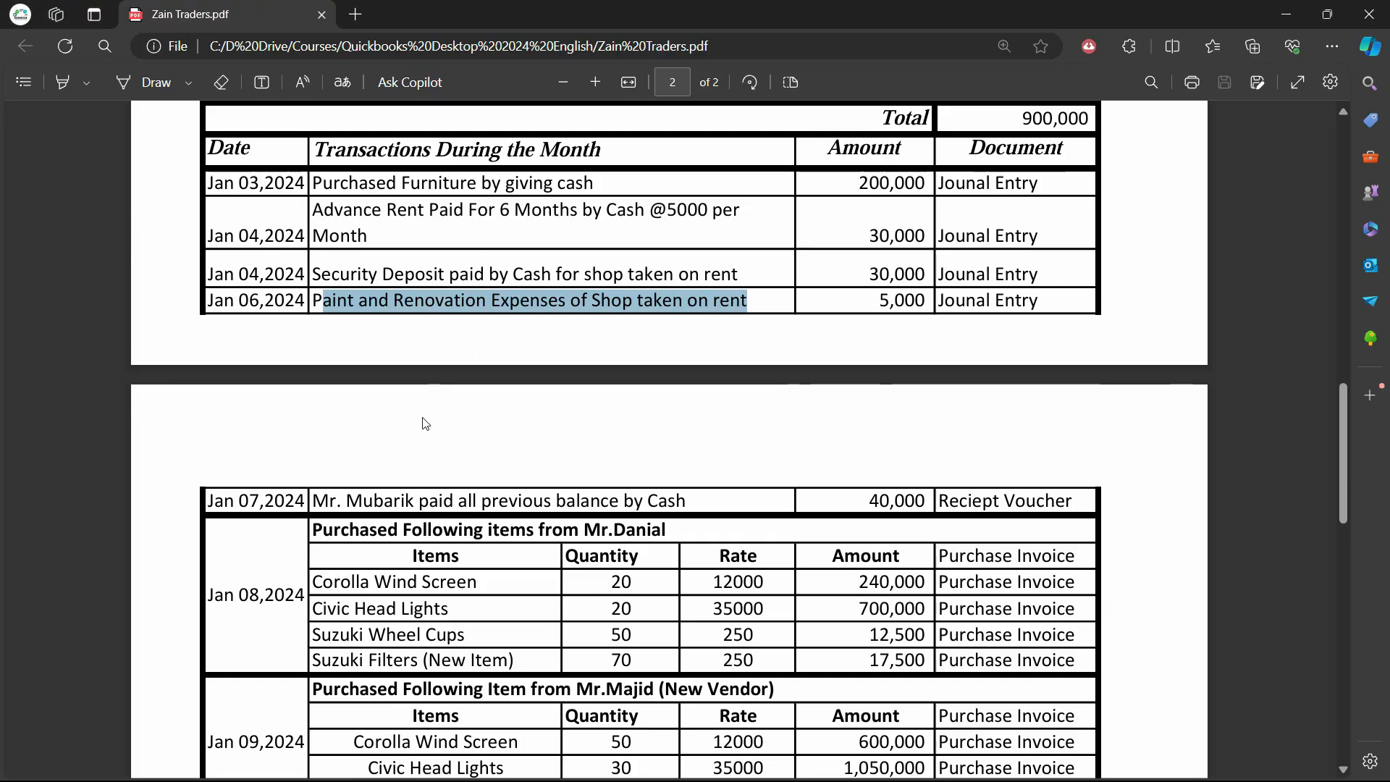
scroll(527, 529, down, 1)
click(448, 411)
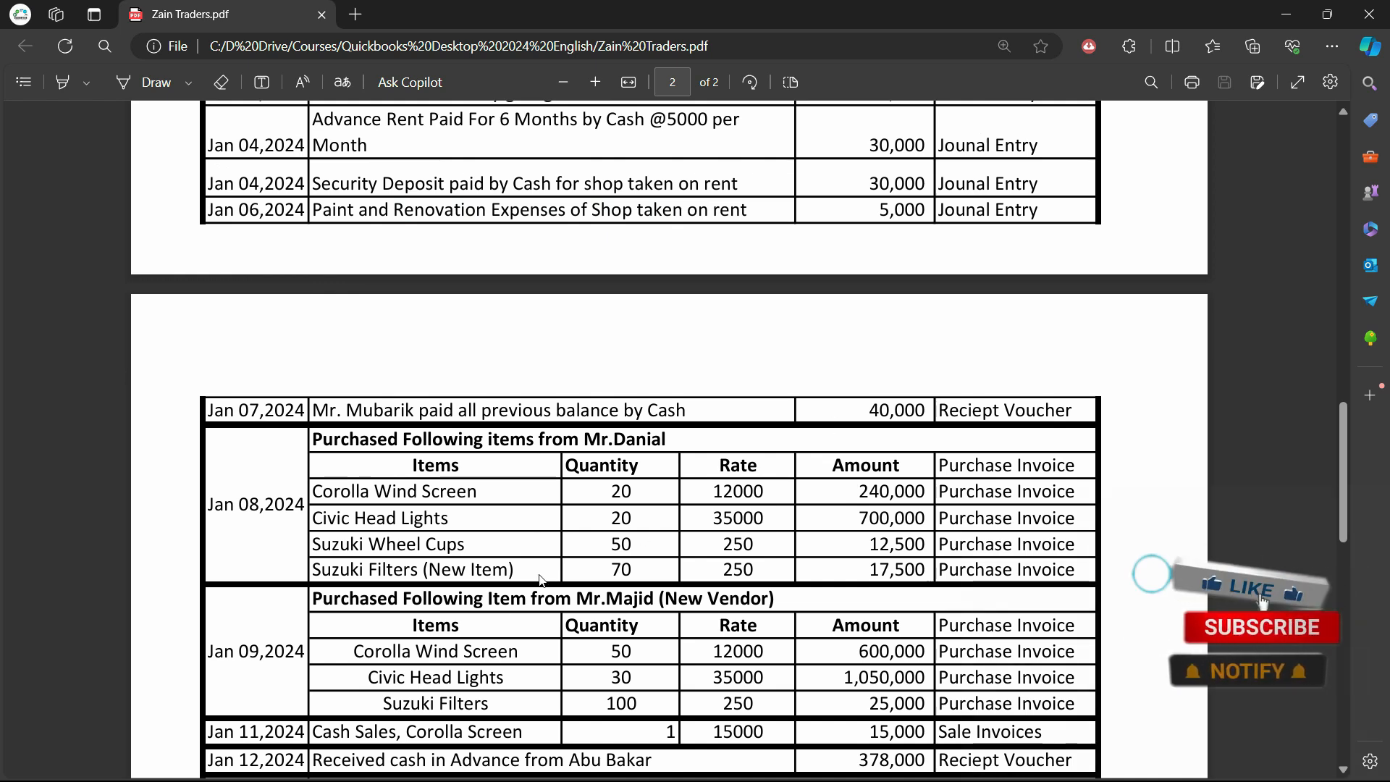
scroll(539, 577, down, 3)
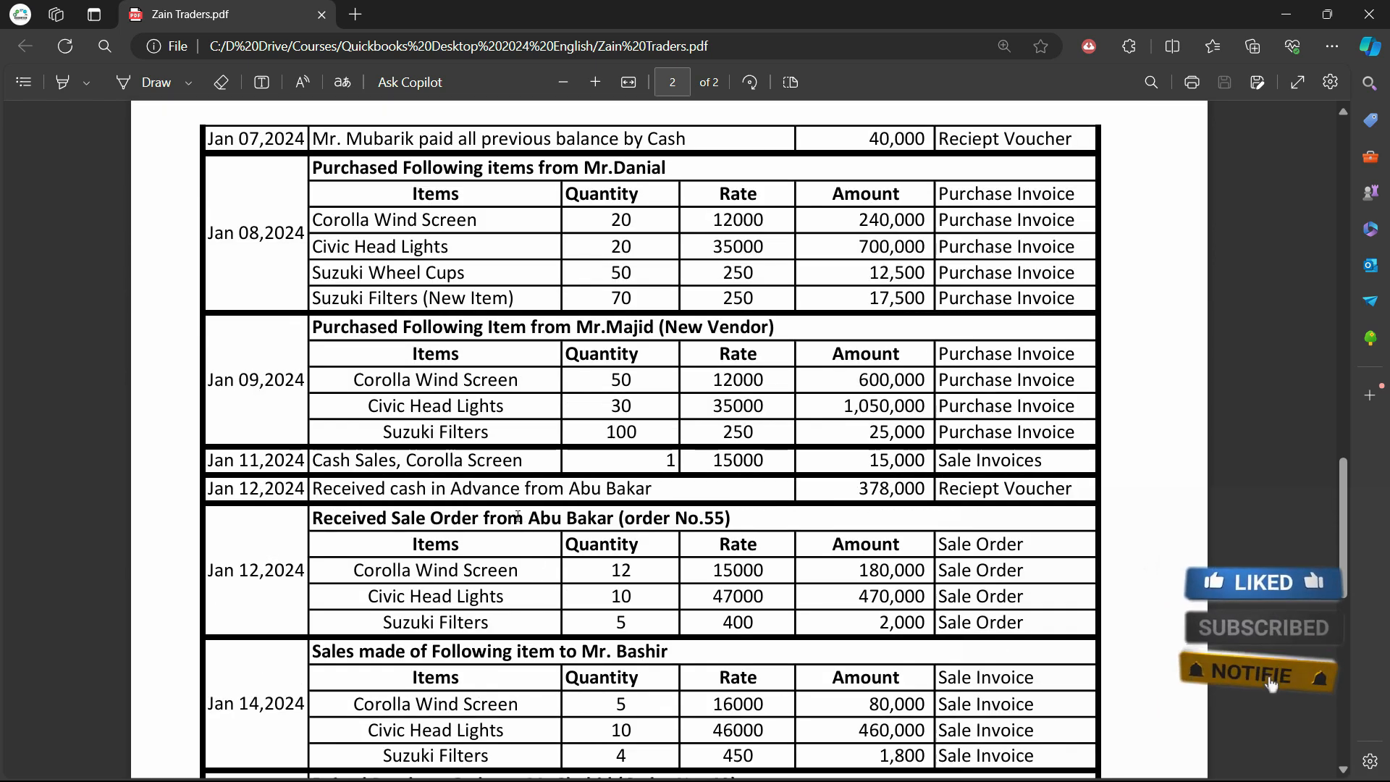
scroll(500, 511, up, 3)
scroll(501, 511, up, 2)
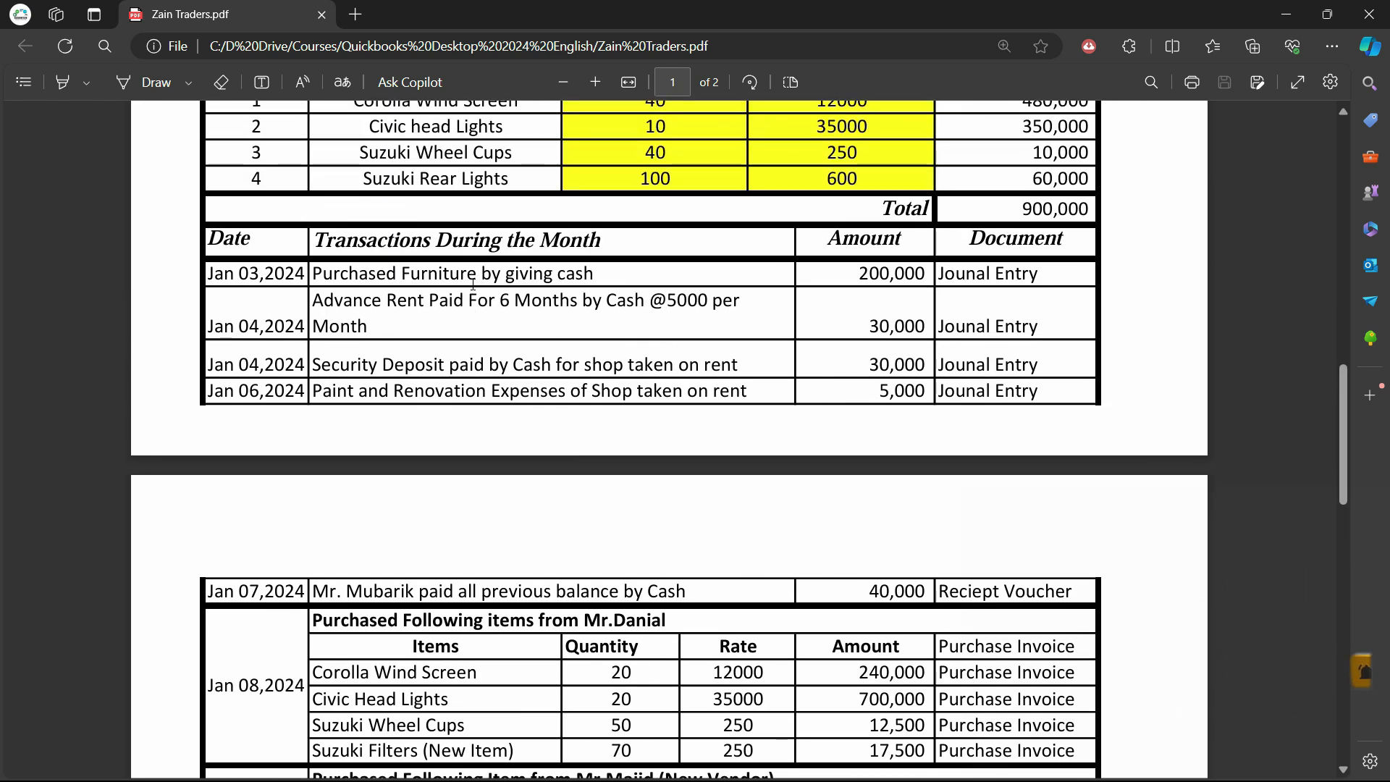